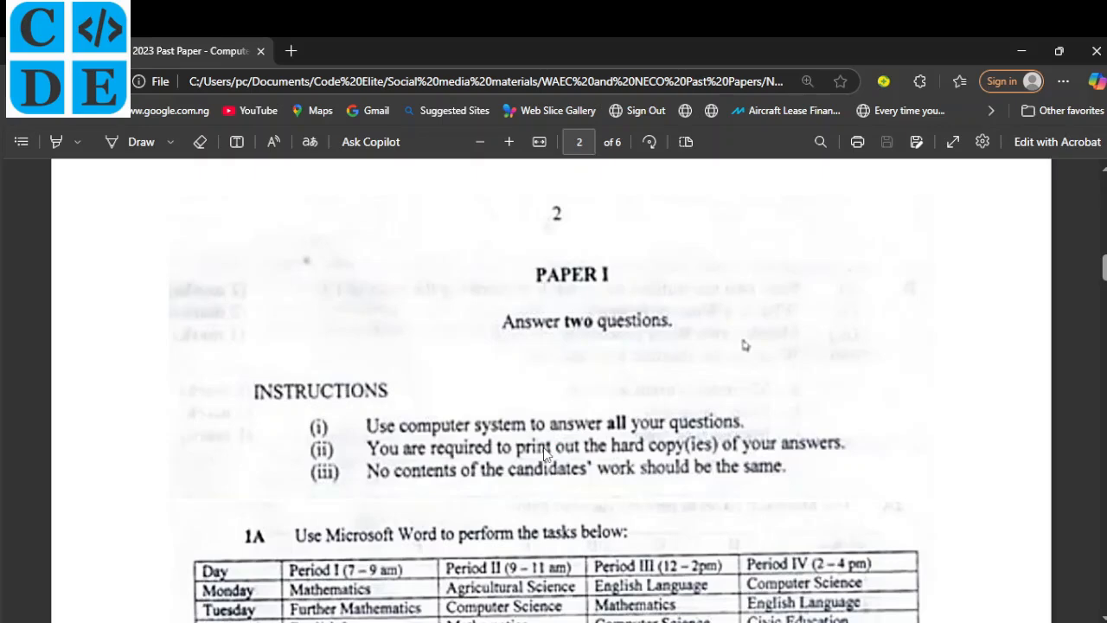
# Read the 1A timetable and APPLICATION tasks (i)–(viii) in the past-paper PDF, then return to Word.
pyautogui.scroll(-3, 545, 454)
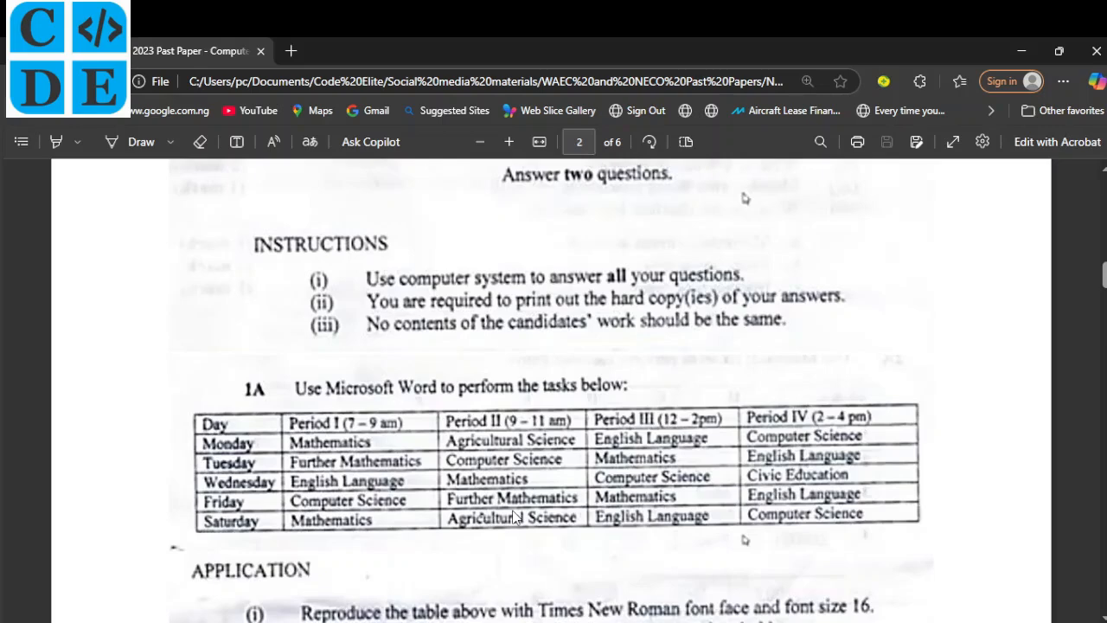
pyautogui.scroll(-2, 513, 518)
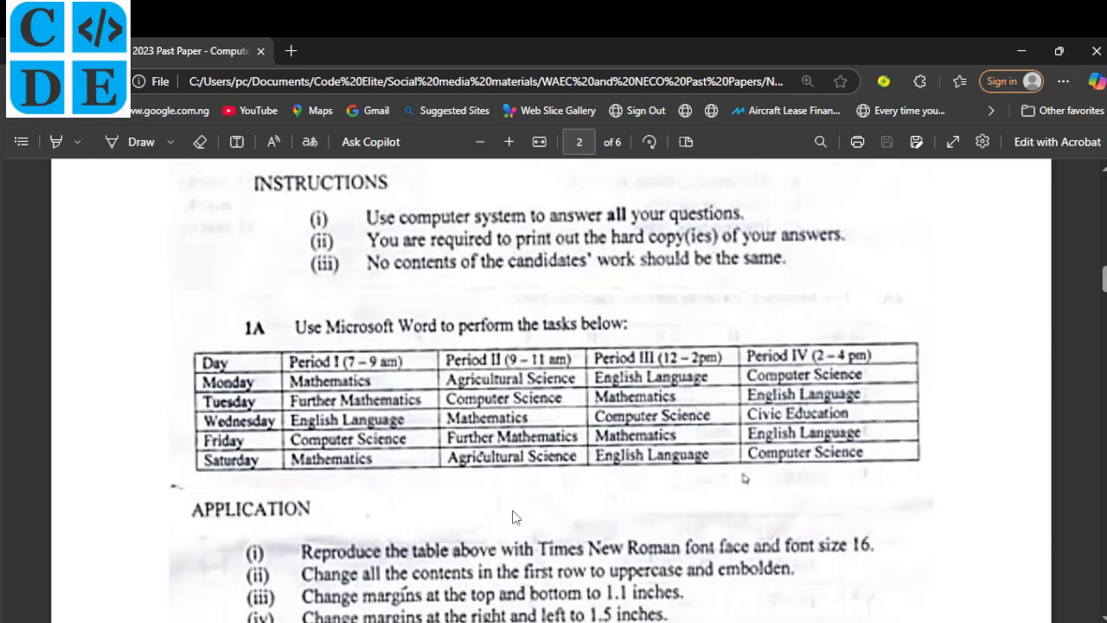
pyautogui.scroll(-2, 513, 517)
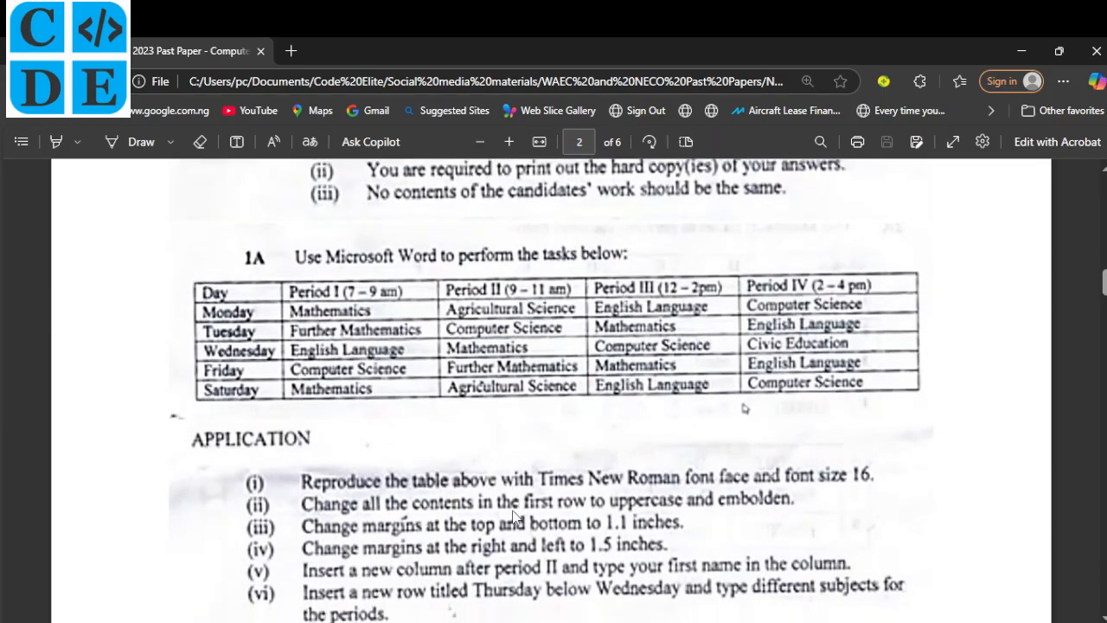
pyautogui.scroll(-1, 513, 517)
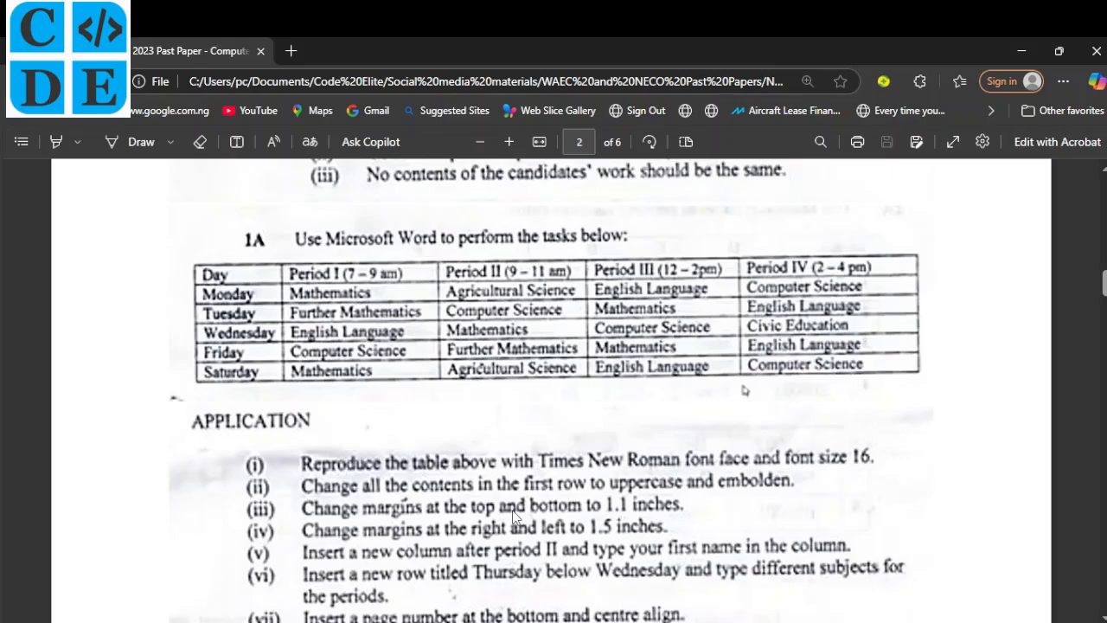
pyautogui.scroll(-2, 513, 517)
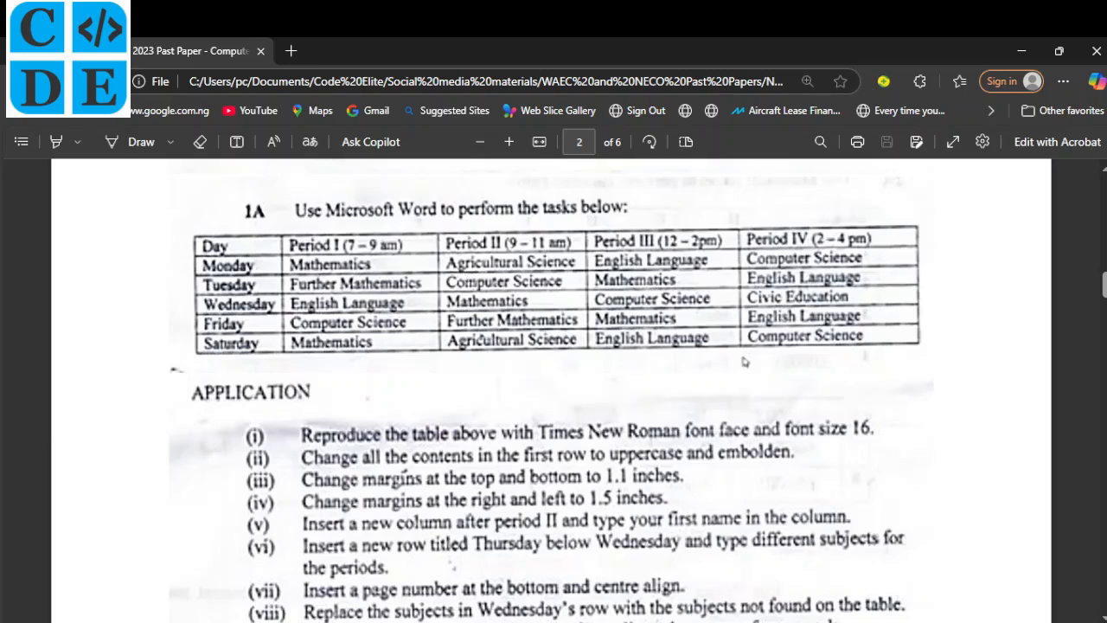
pyautogui.click(617, 618)
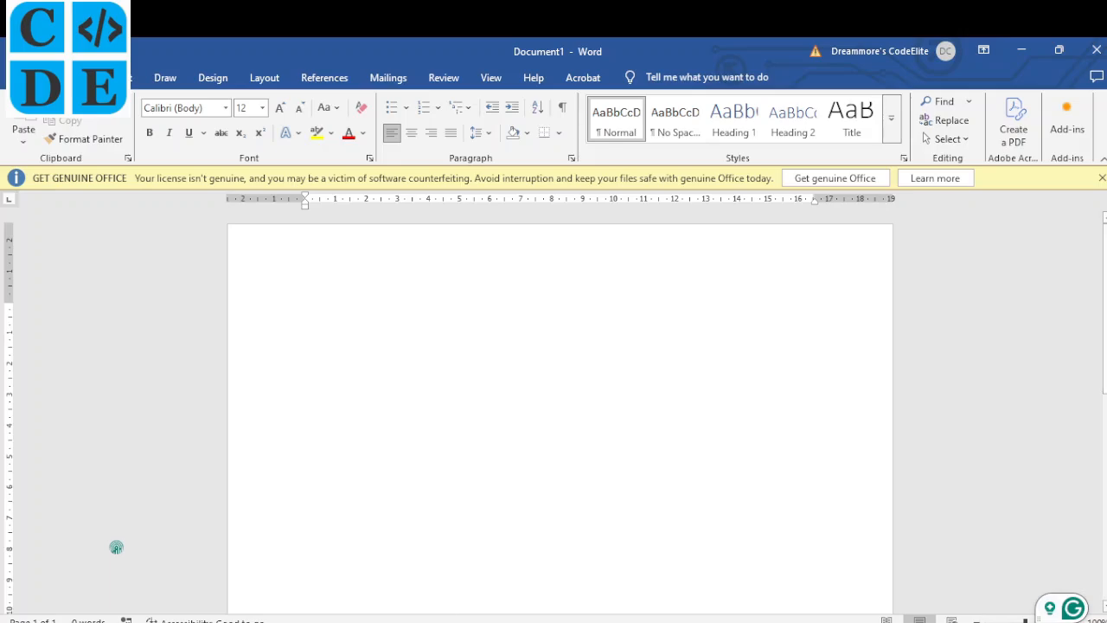
# Type the heading 1A on the blank page and start a new line below it.
pyautogui.moveTo(454, 618)
pyautogui.click(455, 536)
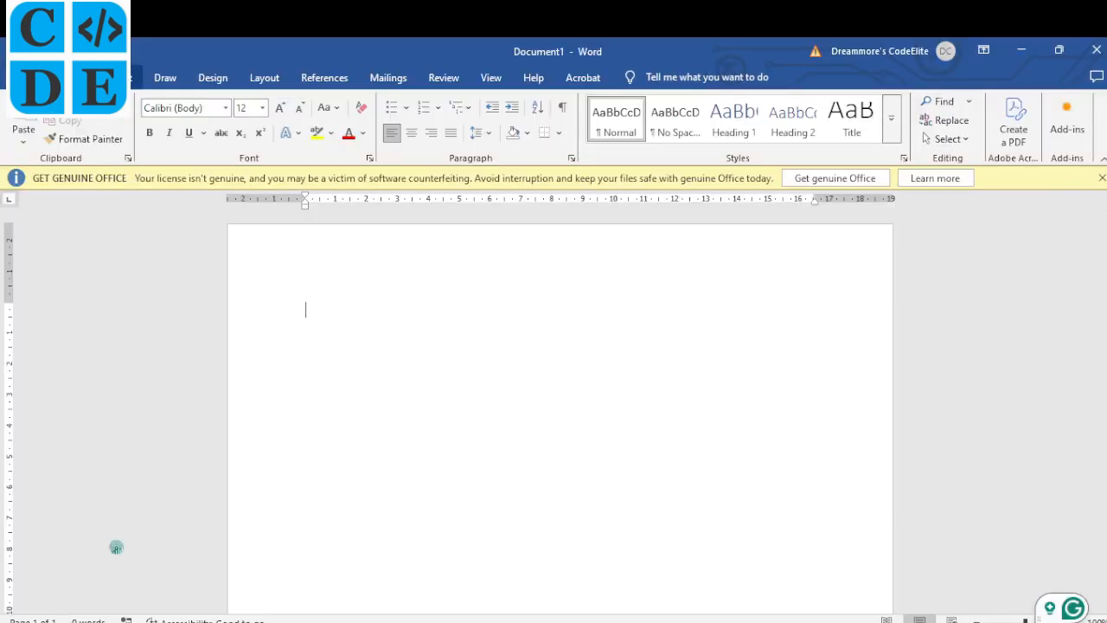
pyautogui.click(117, 77)
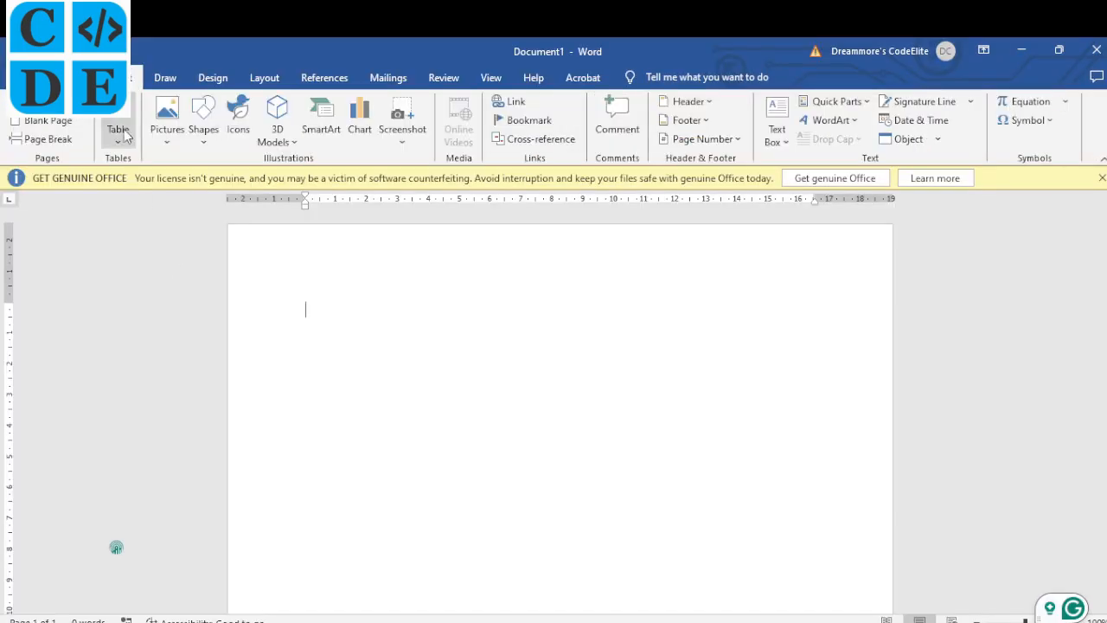
pyautogui.click(123, 143)
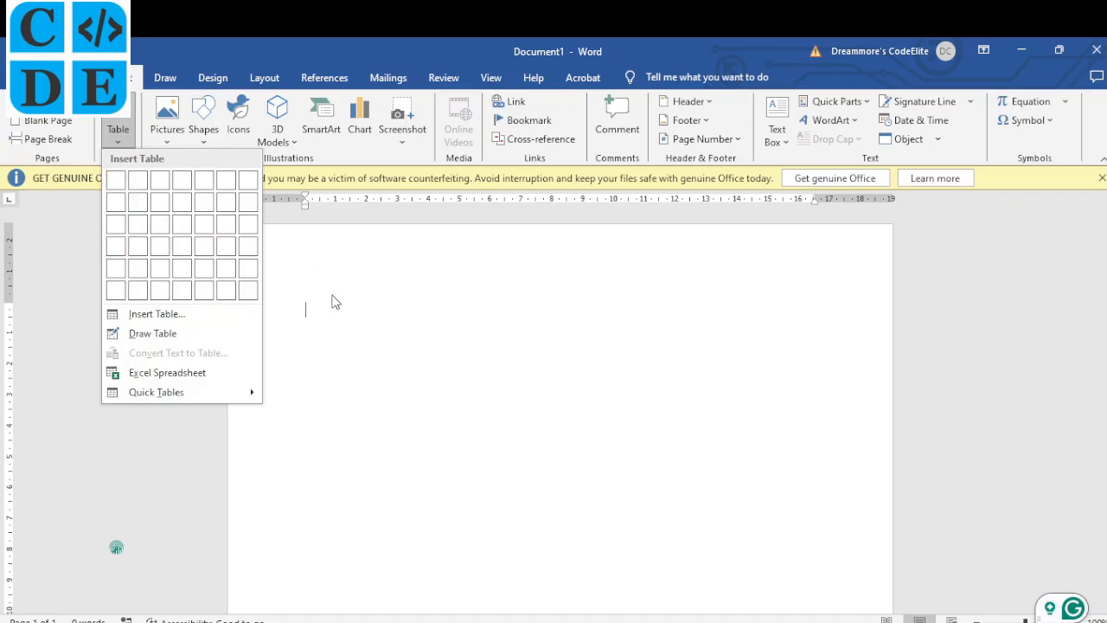
pyautogui.click(323, 305)
pyautogui.write('1A')
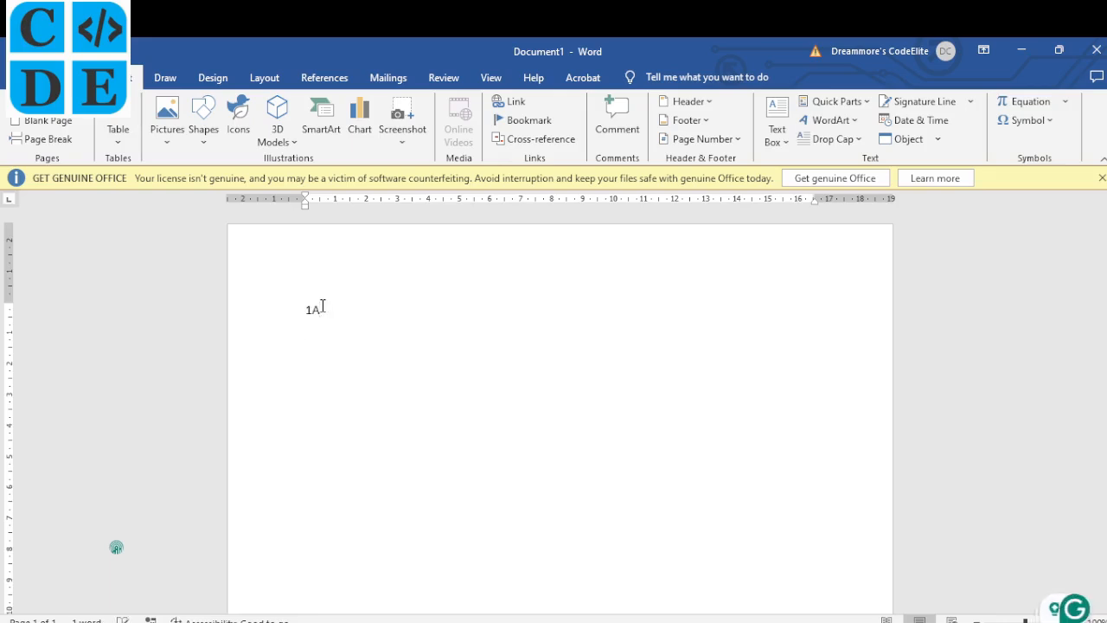
pyautogui.press('Return')
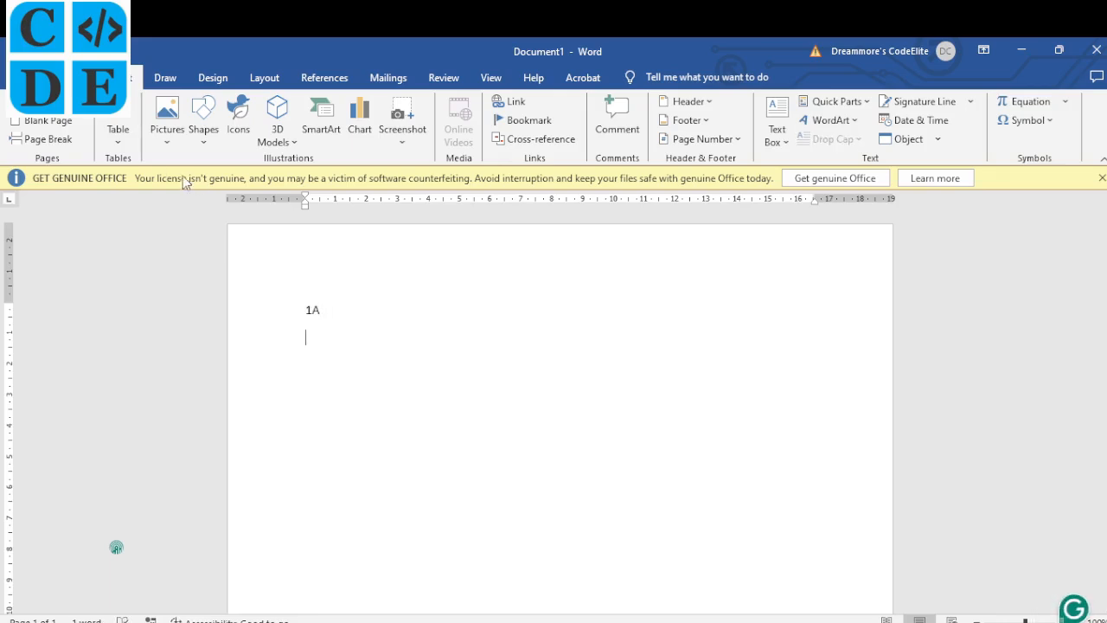
# Insert an empty 5-column, 6-row table below the 1A heading.
pyautogui.click(120, 138)
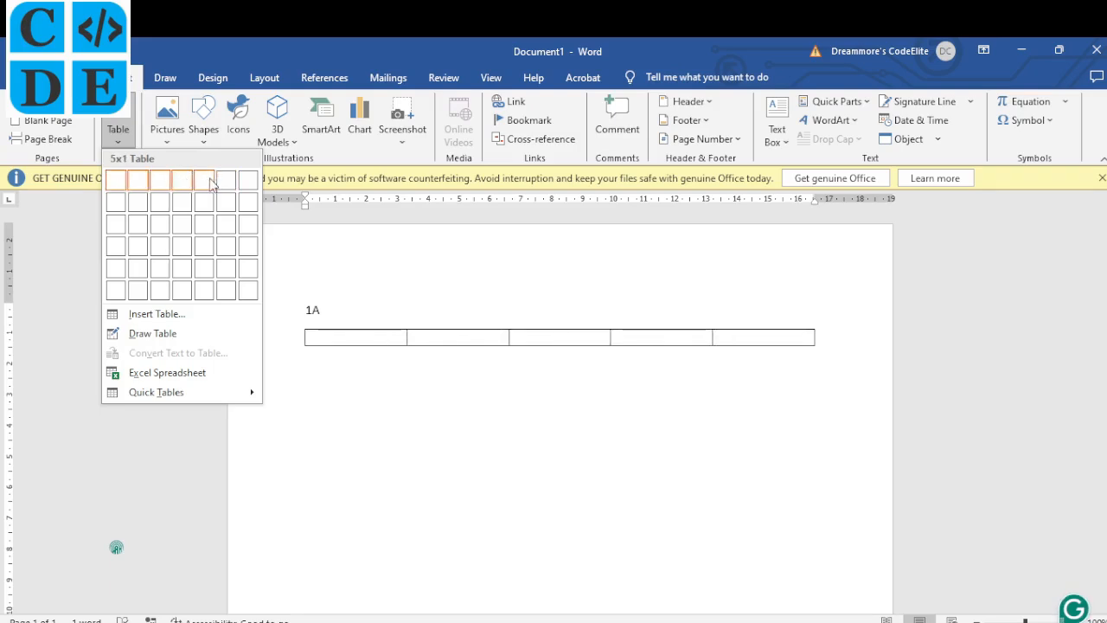
pyautogui.click(204, 292)
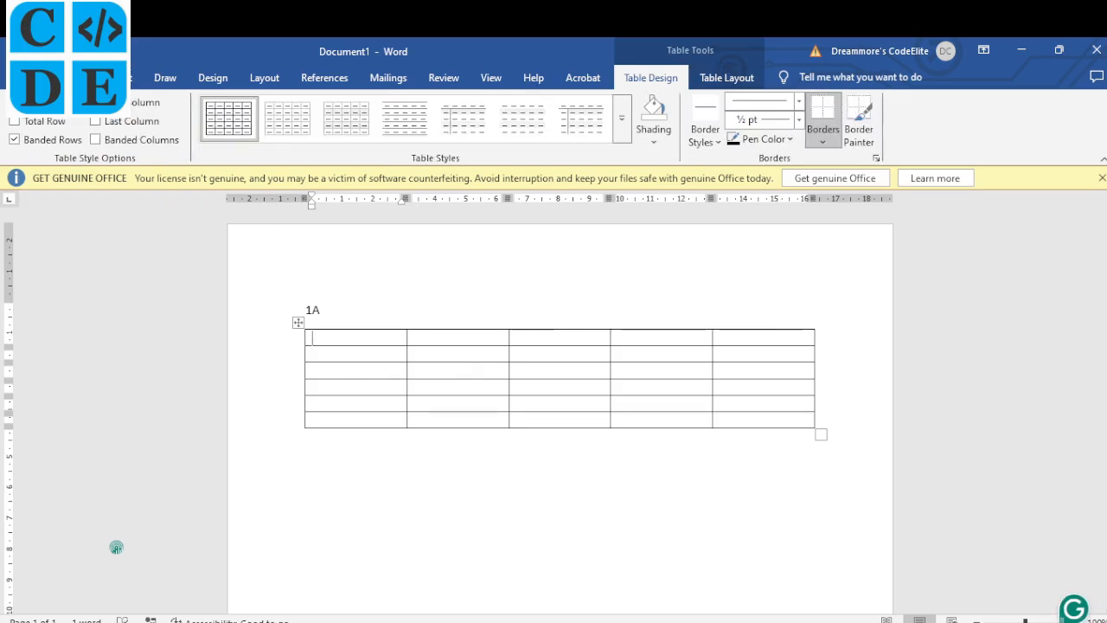
pyautogui.click(68, 77)
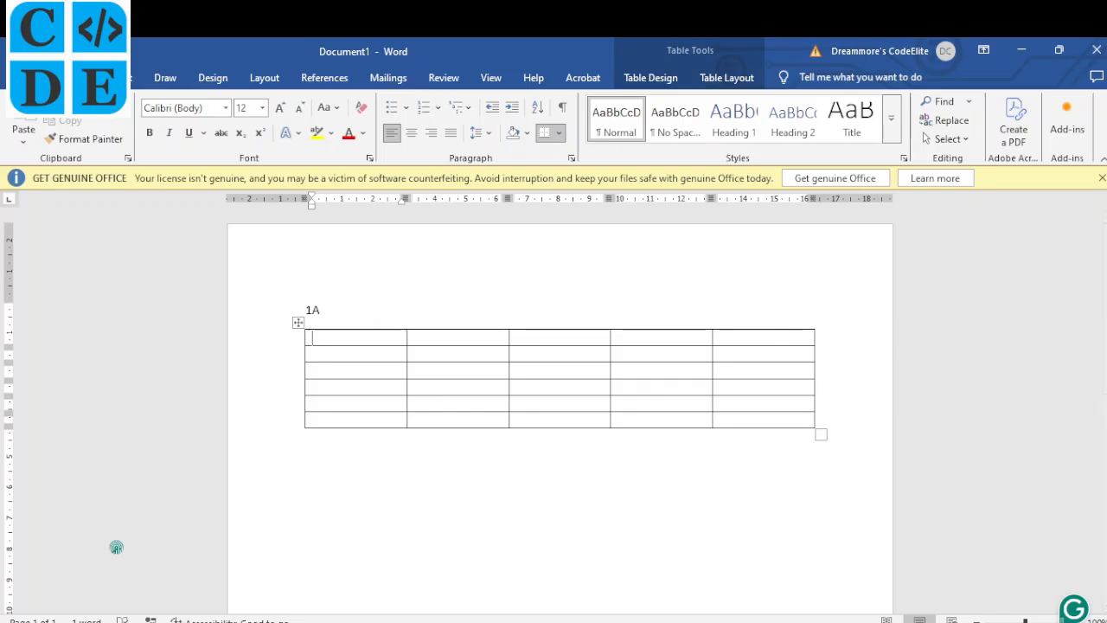
# Set the whole document, heading 1A and empty table, to Times New Roman size 16.
pyautogui.click(458, 621)
pyautogui.hotkey('alt', 'Tab')
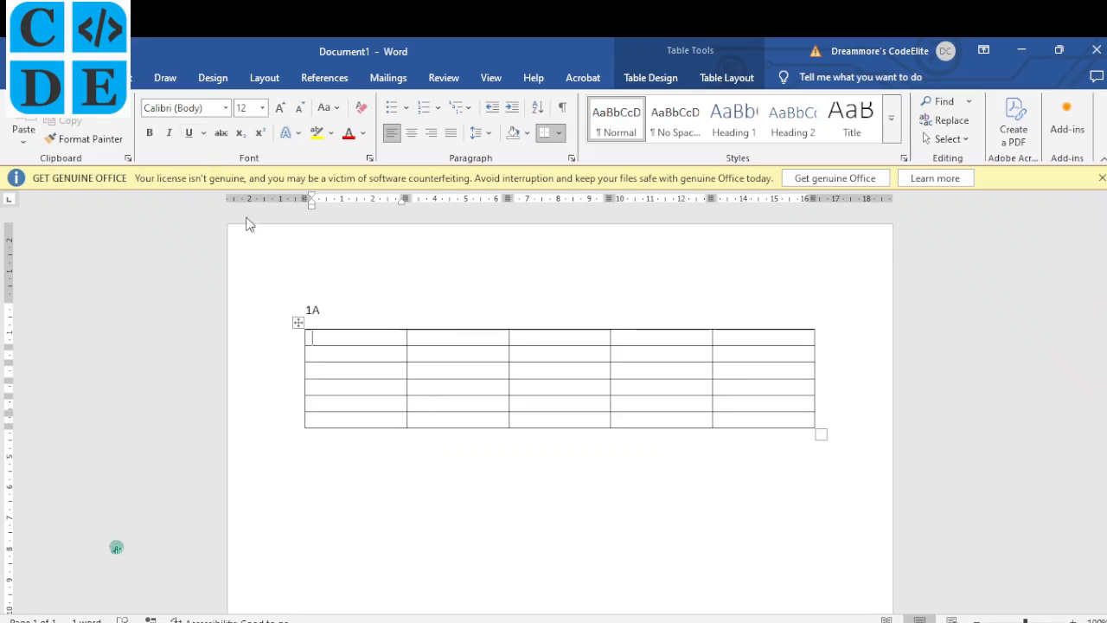
pyautogui.hotkey('ctrl', 'a')
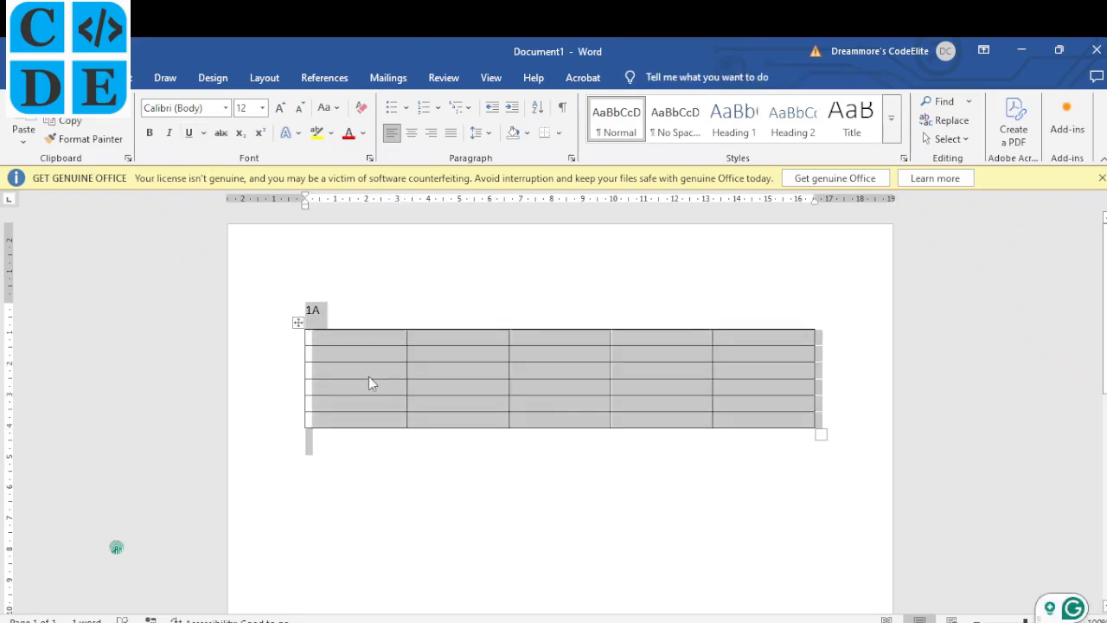
pyautogui.click(263, 109)
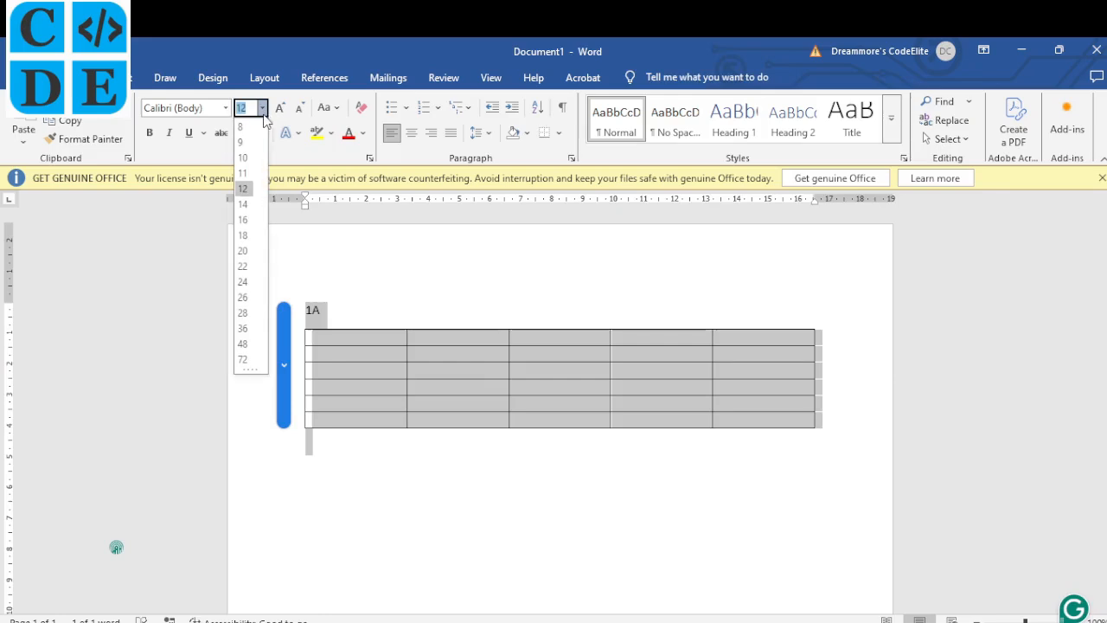
pyautogui.click(245, 221)
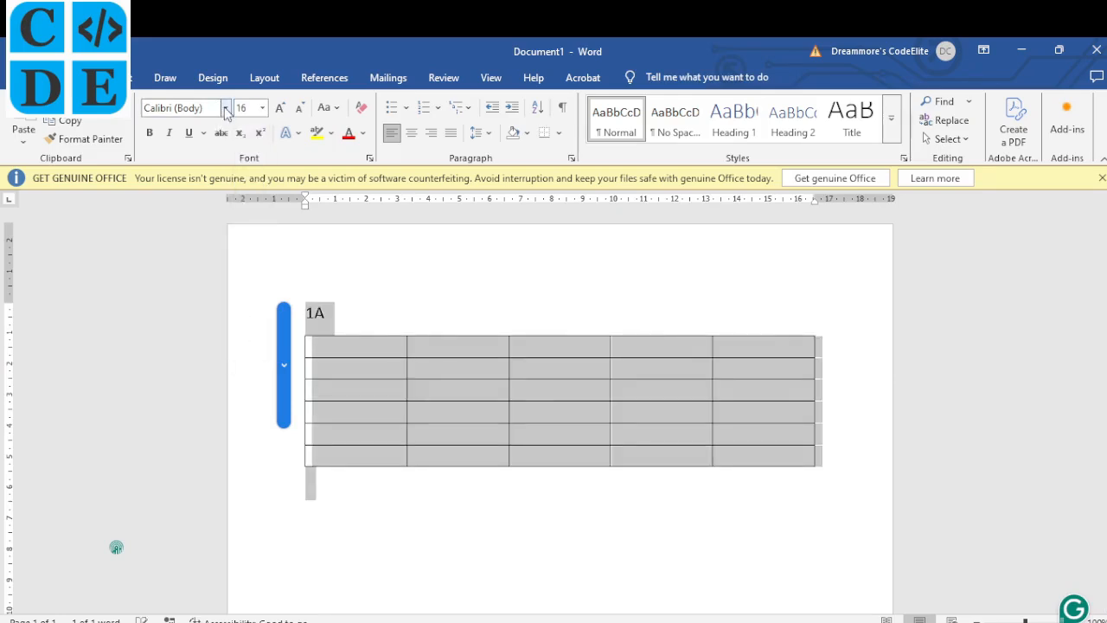
pyautogui.click(225, 108)
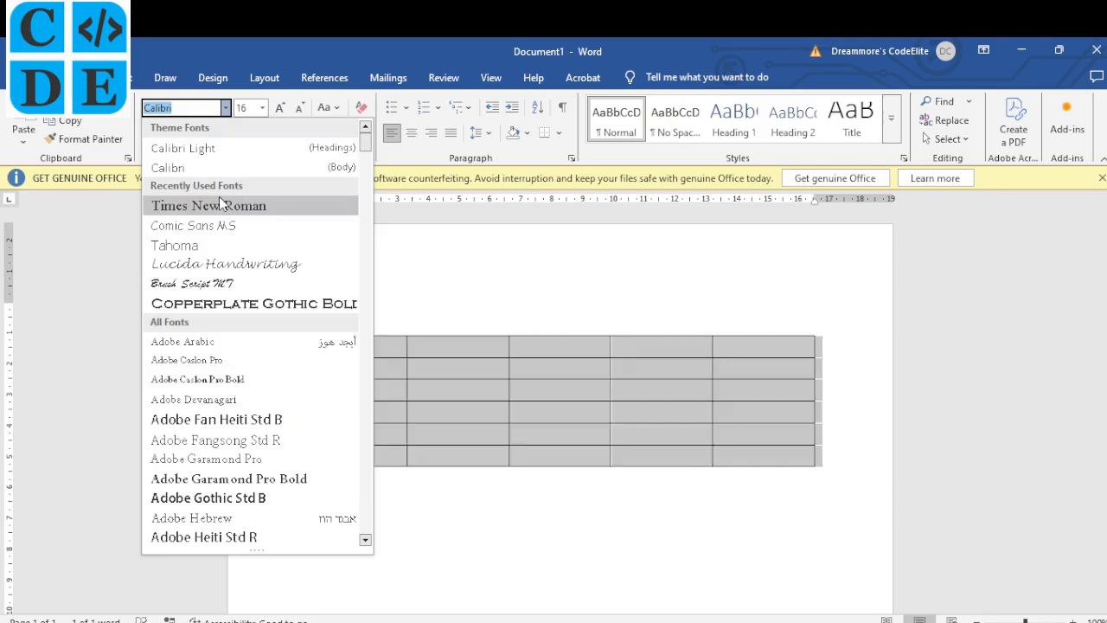
pyautogui.click(208, 205)
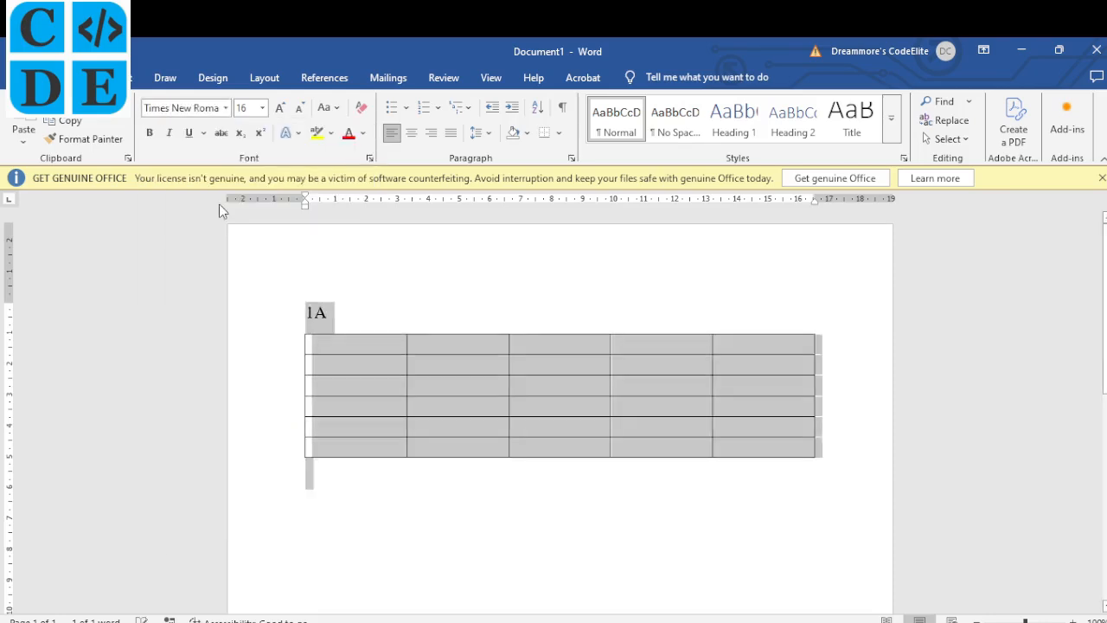
pyautogui.click(359, 352)
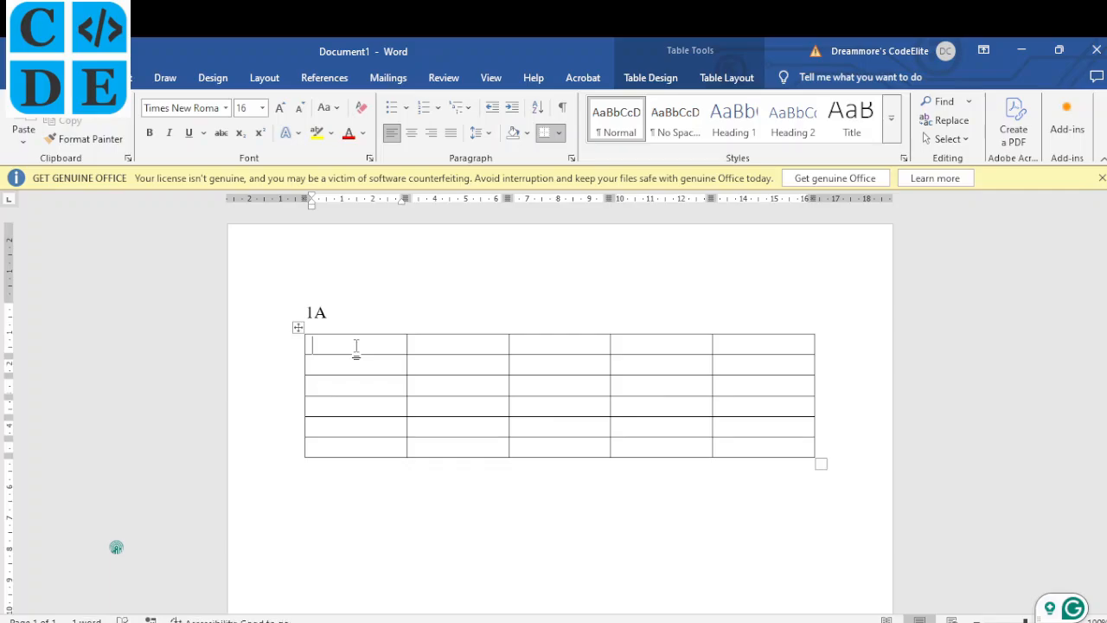
# Fill the table with Day, Period headings and Monday–Saturday subjects, saving as 2023 NECO 1A.docx.
pyautogui.hotkey('alt', 'Tab')
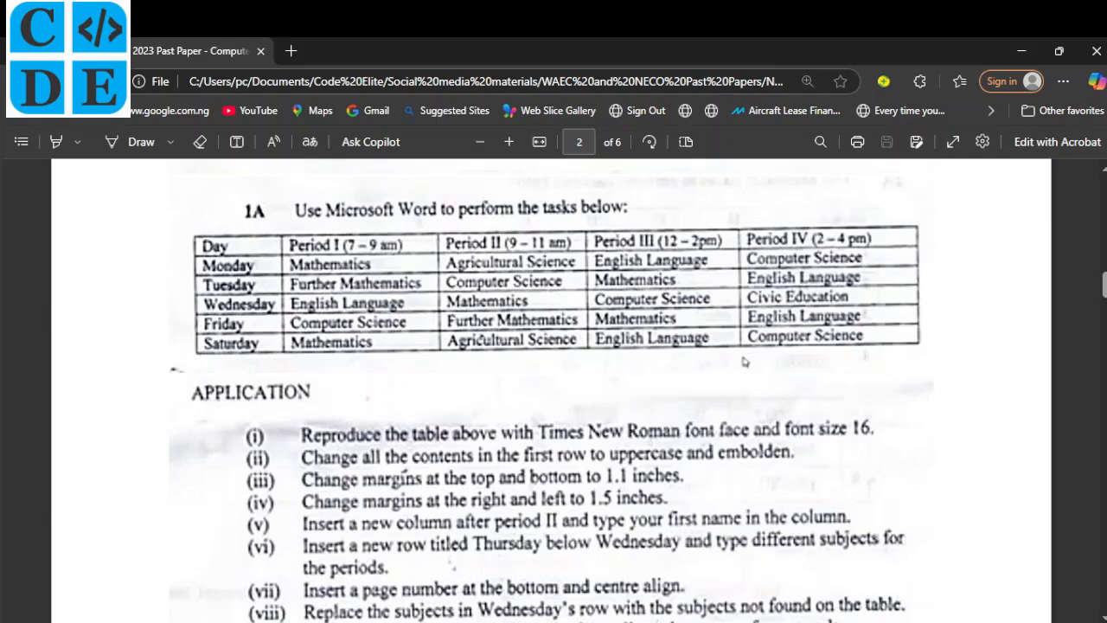
pyautogui.hotkey('alt', 'Tab')
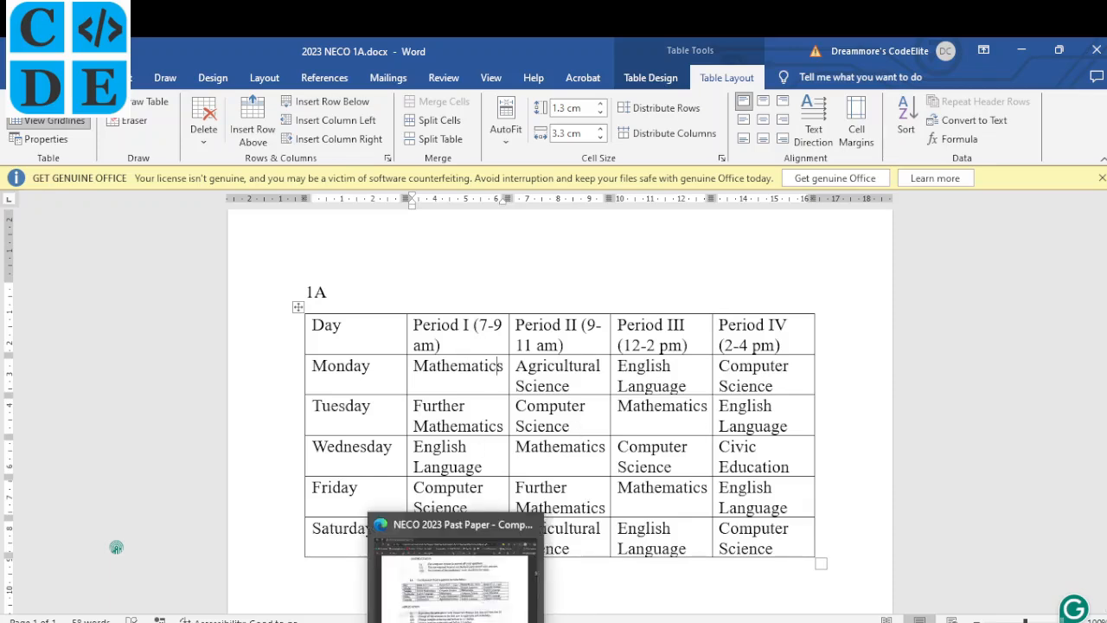
pyautogui.click(457, 622)
pyautogui.scroll(-1, 335, 499)
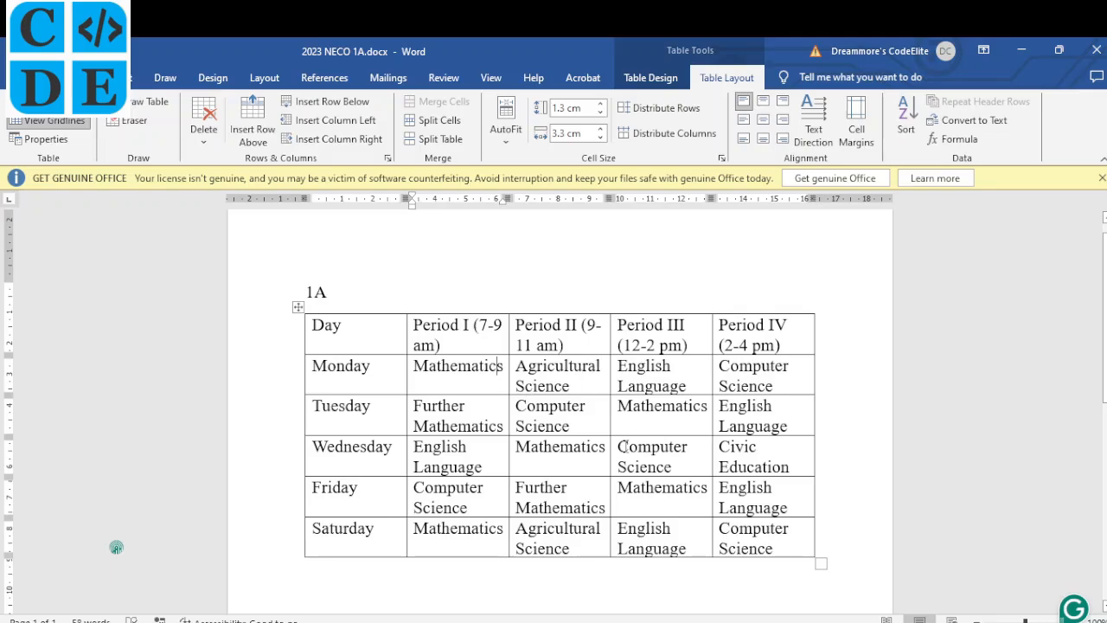
# Read the past paper's APPLICATION tasks through item (xii), then return to 2023 NECO 1A.
pyautogui.click(459, 622)
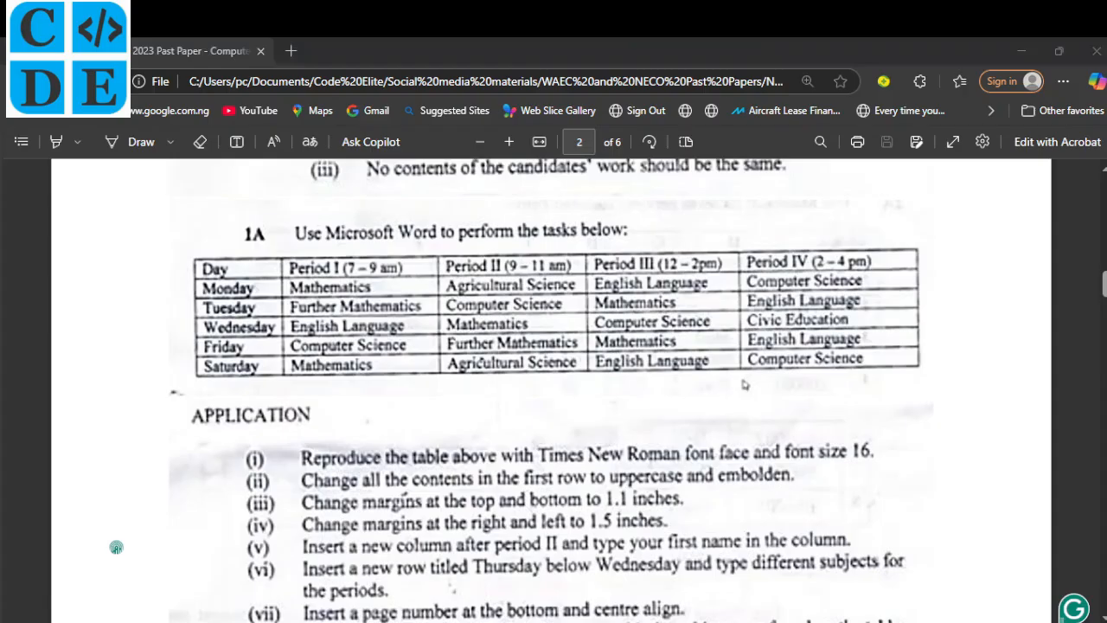
pyautogui.scroll(-3, 531, 503)
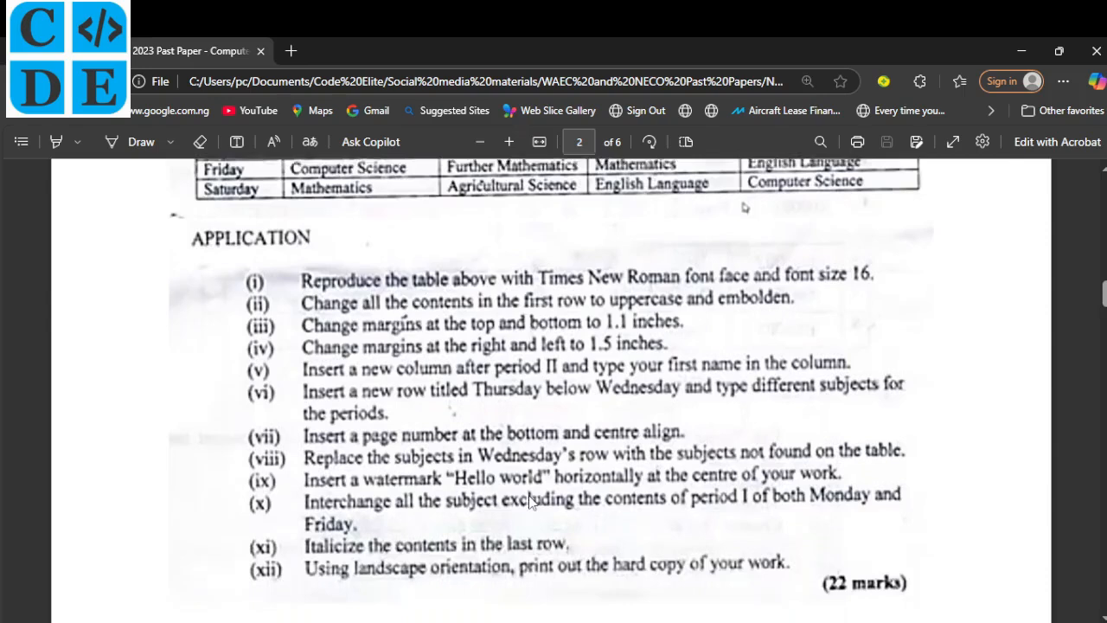
pyautogui.scroll(-2, 531, 504)
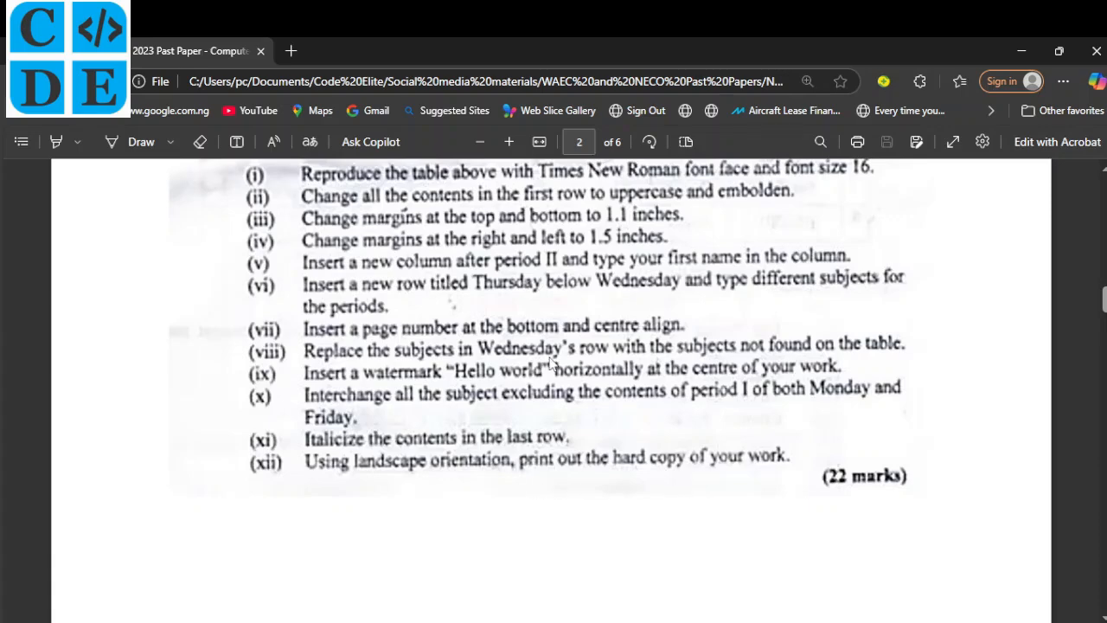
pyautogui.scroll(1, 551, 363)
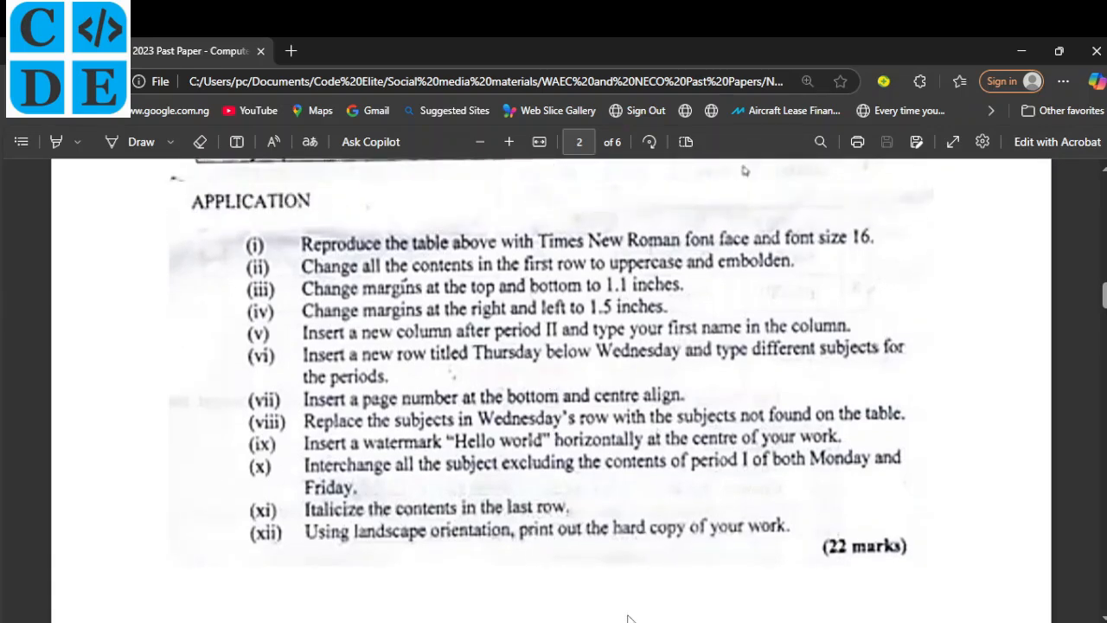
pyautogui.click(631, 621)
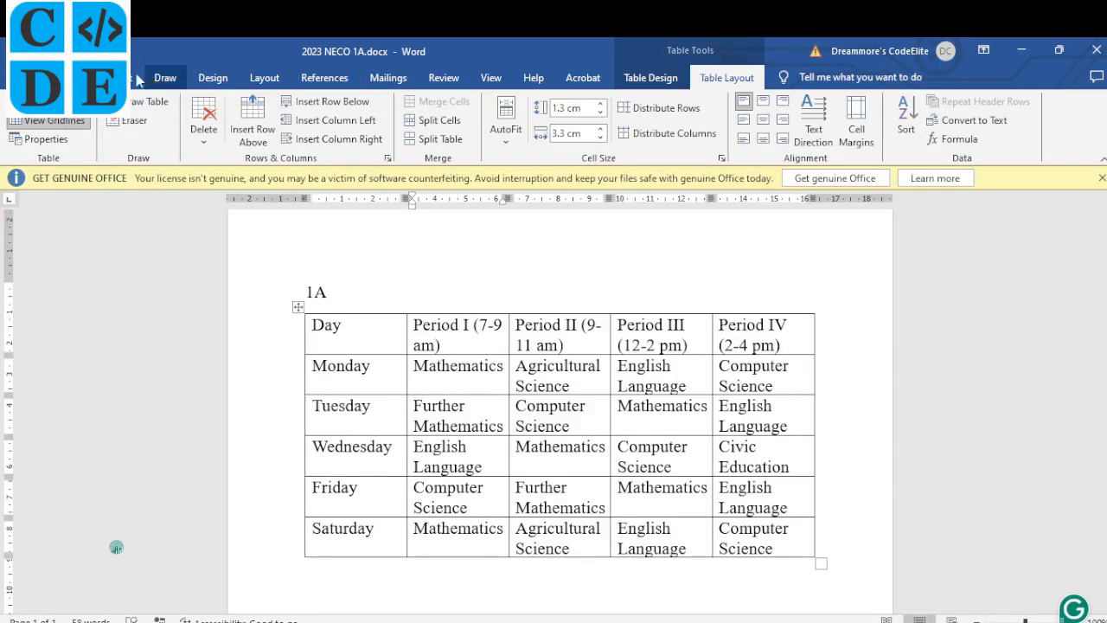
# Change the page orientation to landscape.
pyautogui.click(259, 78)
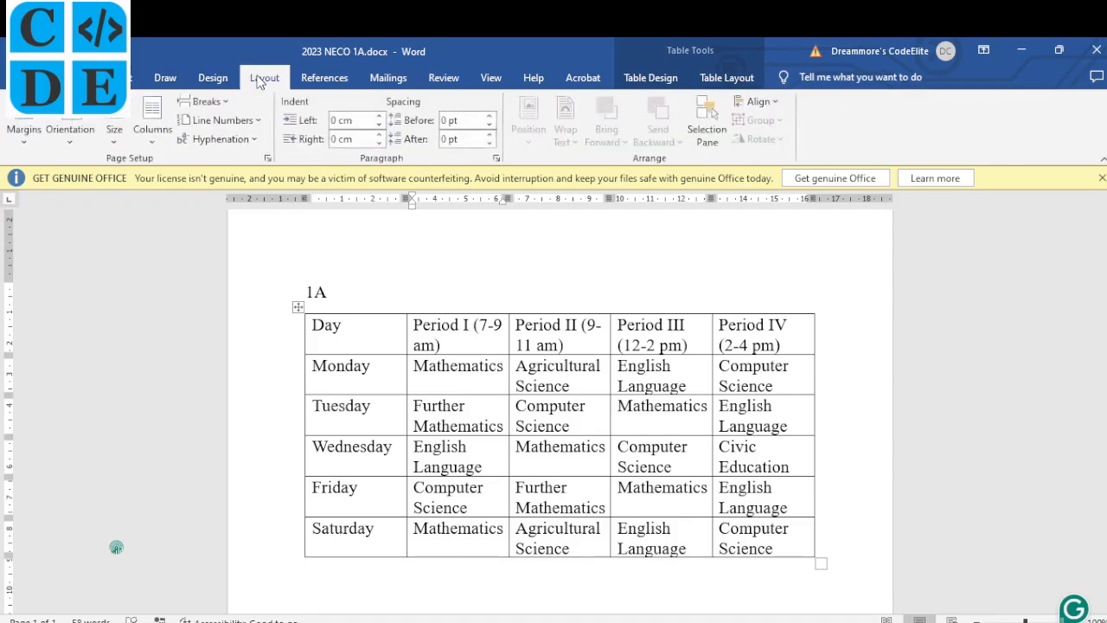
pyautogui.click(71, 146)
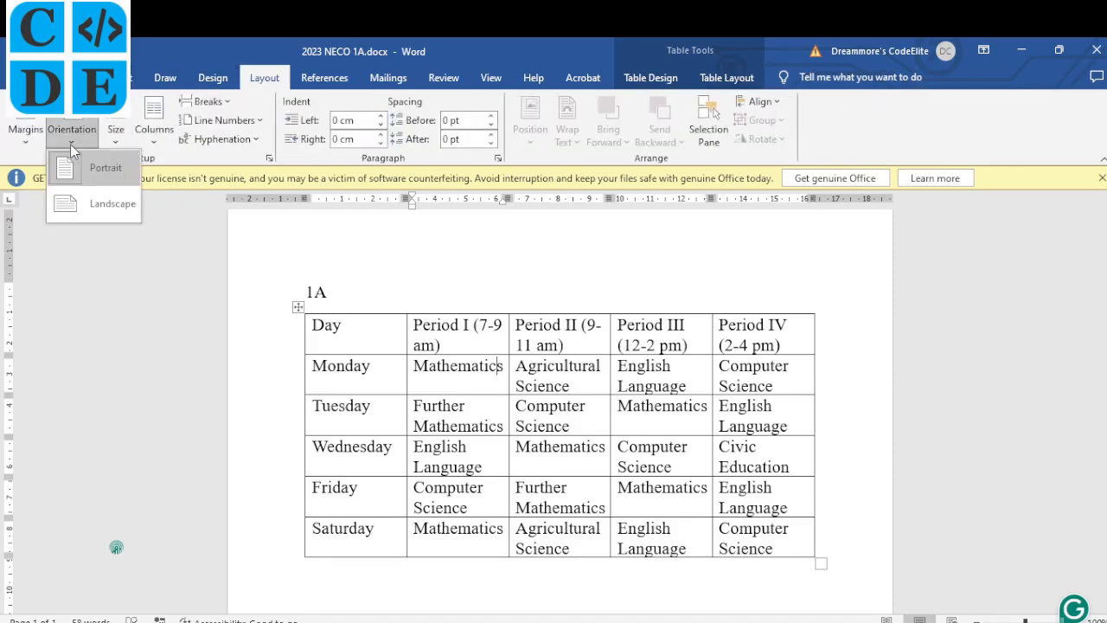
pyautogui.click(101, 204)
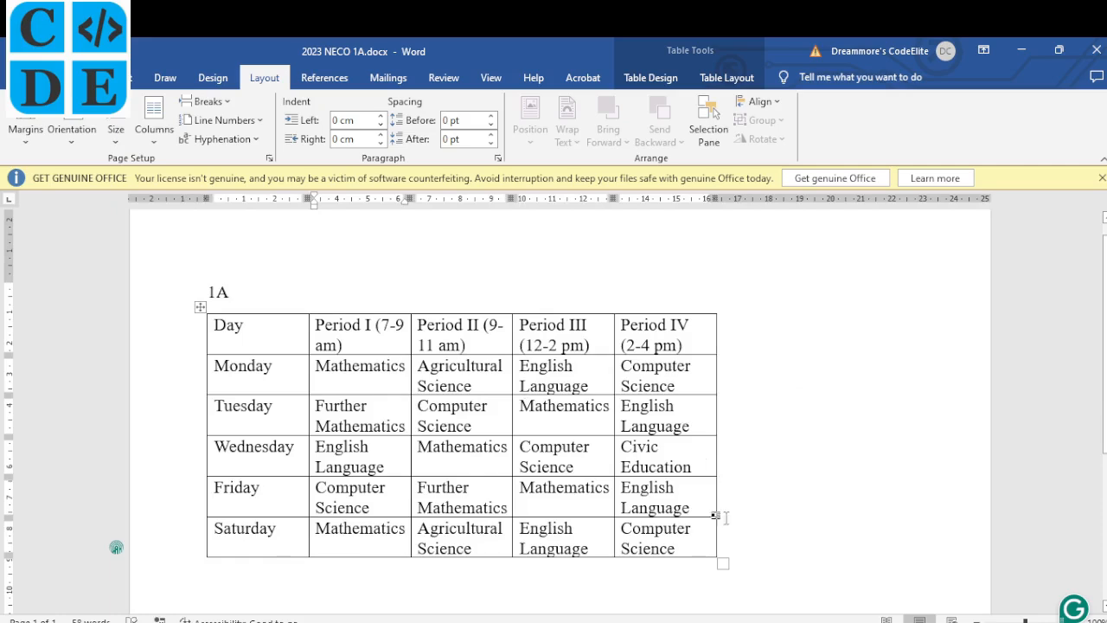
# Widen the timetable, narrow the Day column and widen Periods I–III so each entry fits one line.
pyautogui.moveTo(723, 566); pyautogui.dragTo(940, 550)
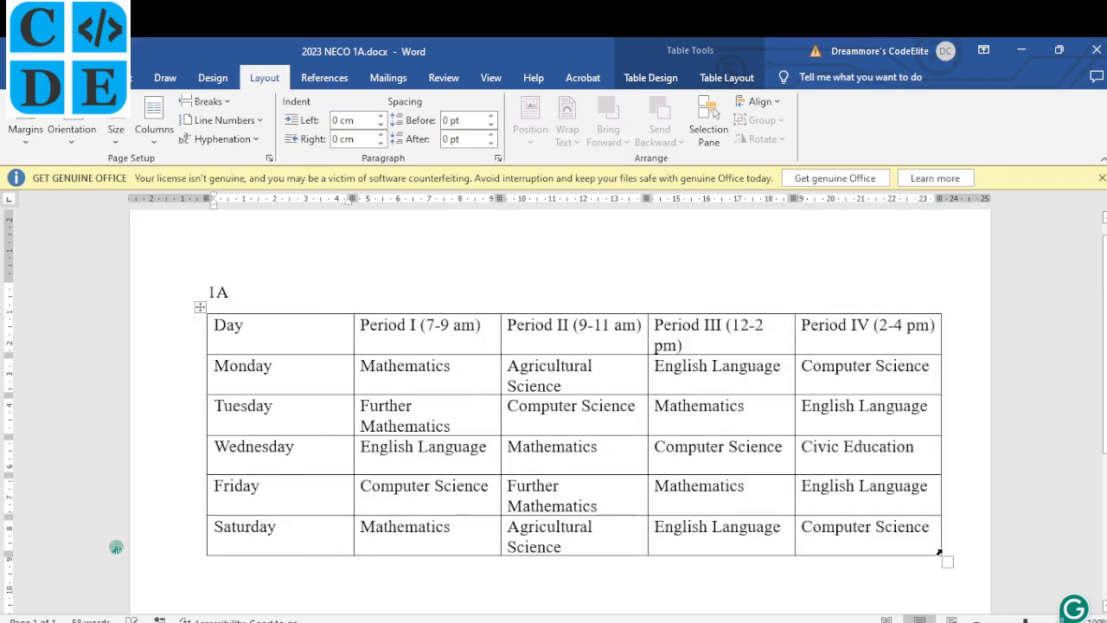
pyautogui.hotkey('ctrl', 'z')
pyautogui.click(721, 563)
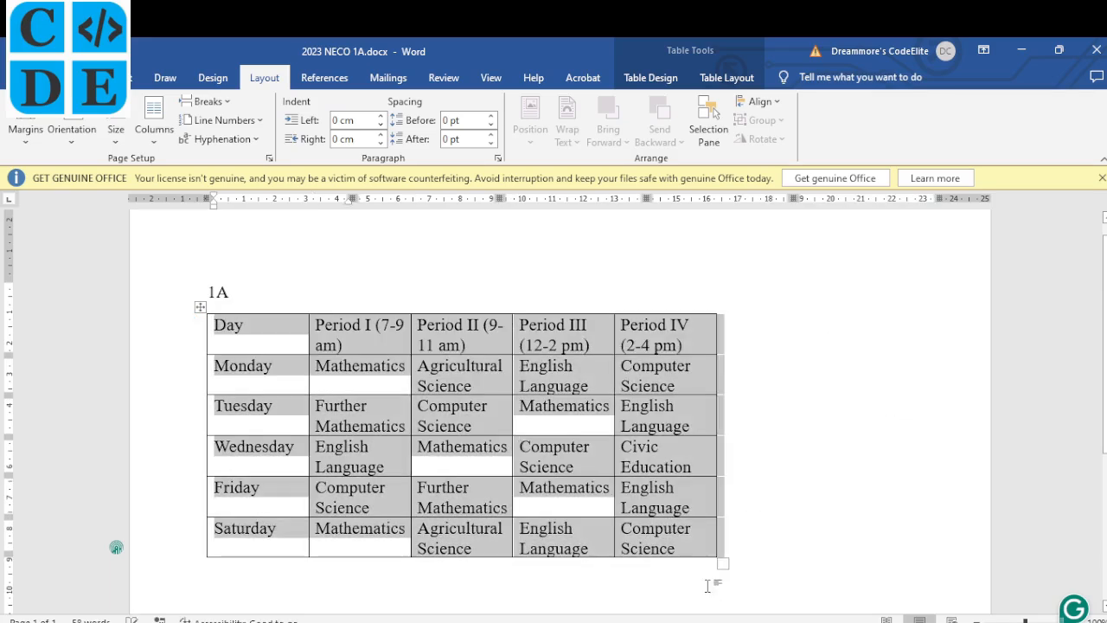
pyautogui.click(697, 549)
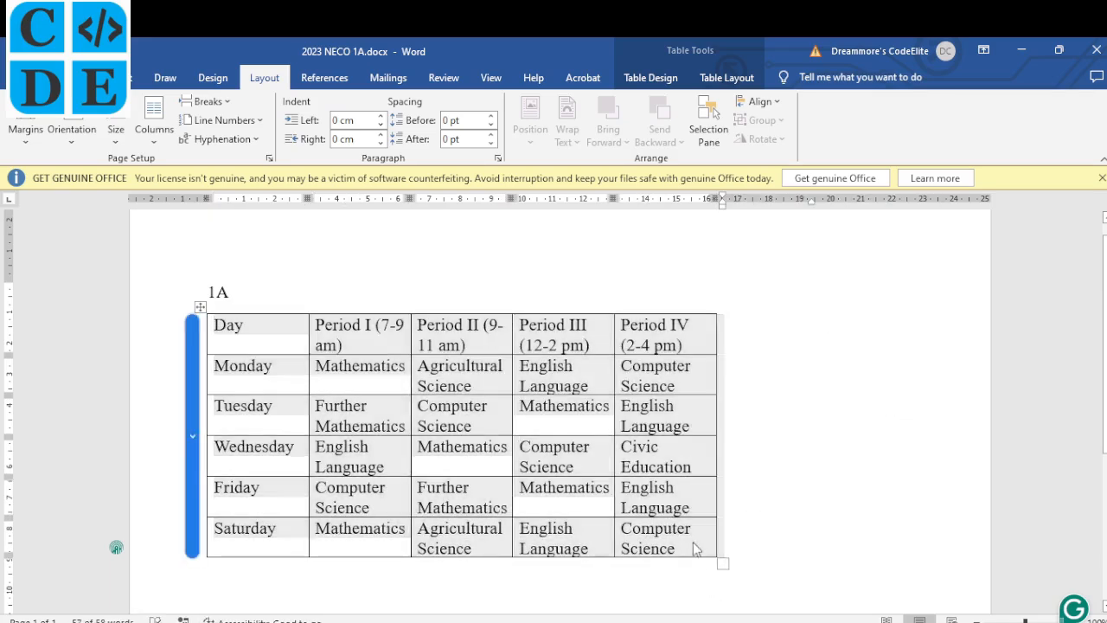
pyautogui.click(593, 378)
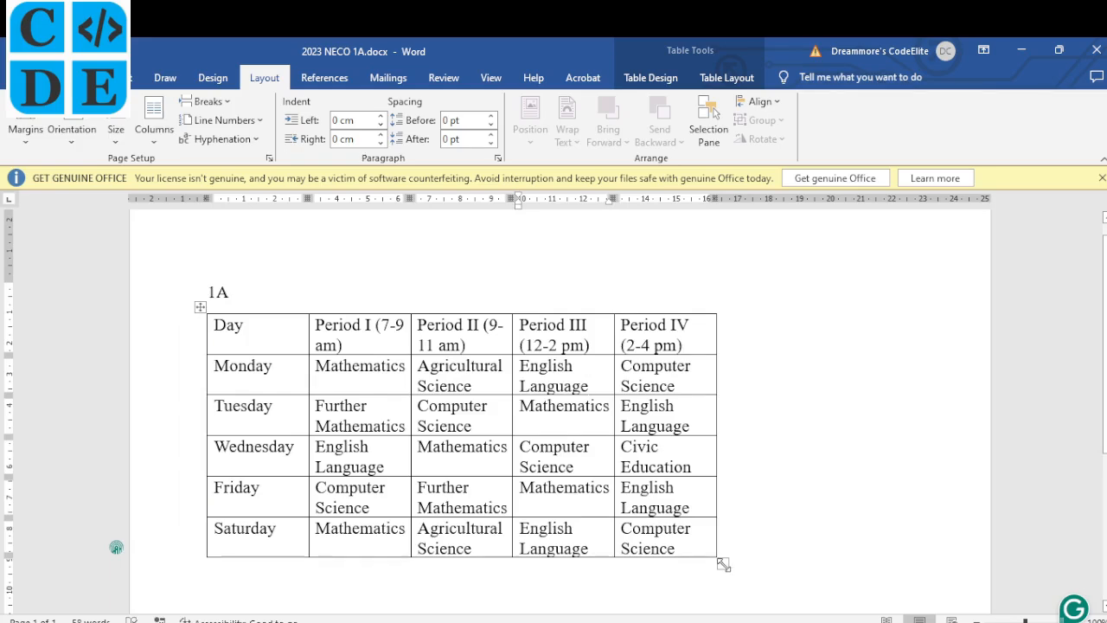
pyautogui.moveTo(723, 563); pyautogui.dragTo(956, 562)
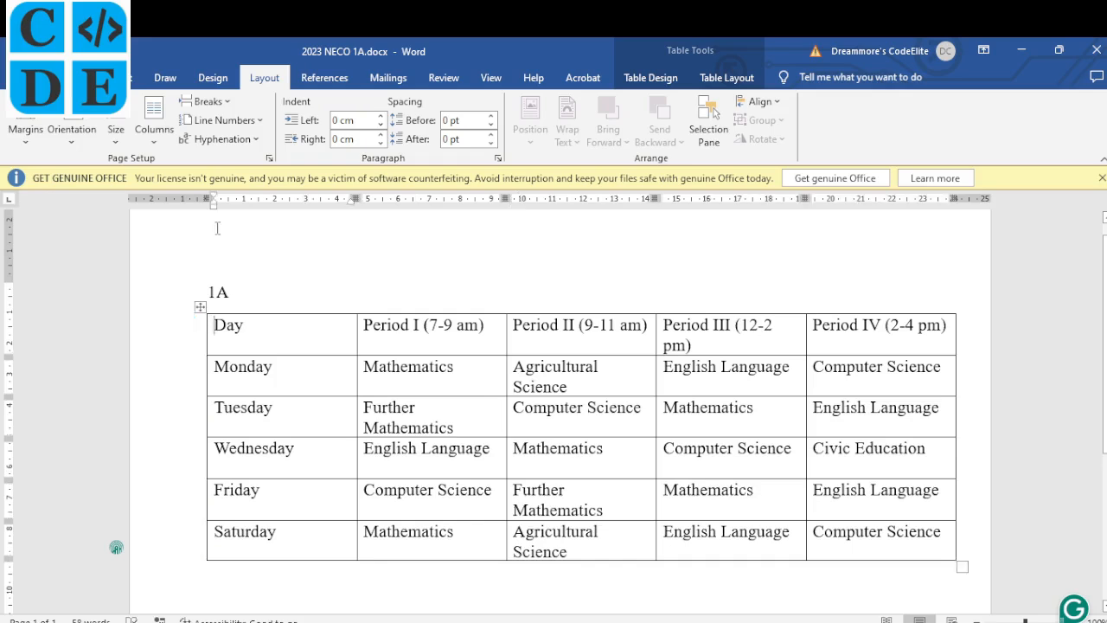
pyautogui.moveTo(210, 199); pyautogui.dragTo(178, 198)
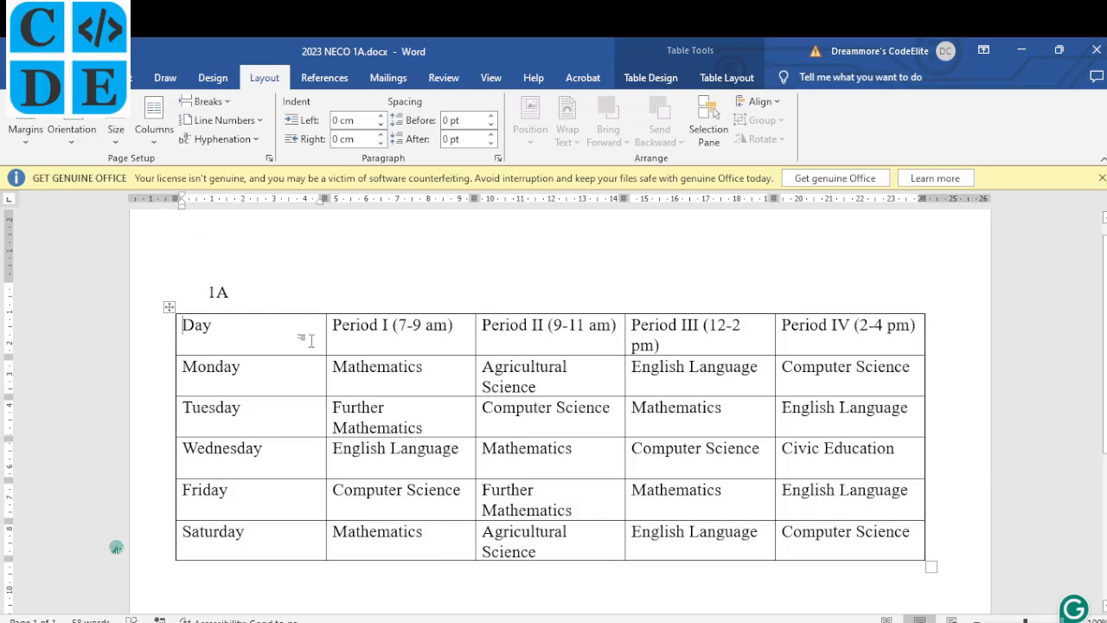
pyautogui.moveTo(324, 346); pyautogui.dragTo(264, 345)
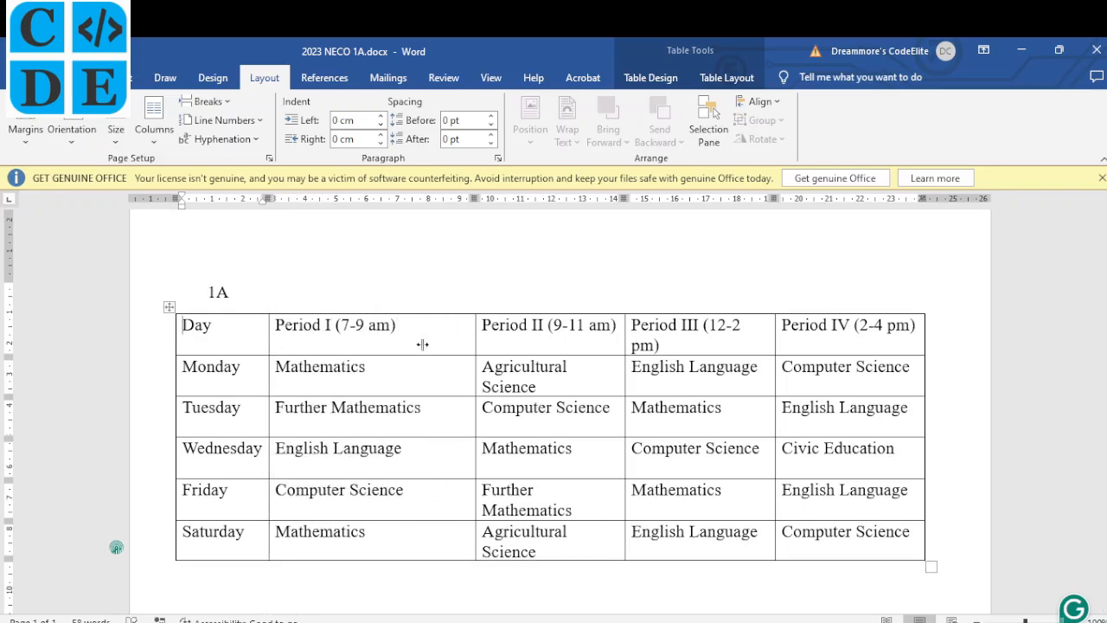
pyautogui.moveTo(475, 346); pyautogui.dragTo(432, 348)
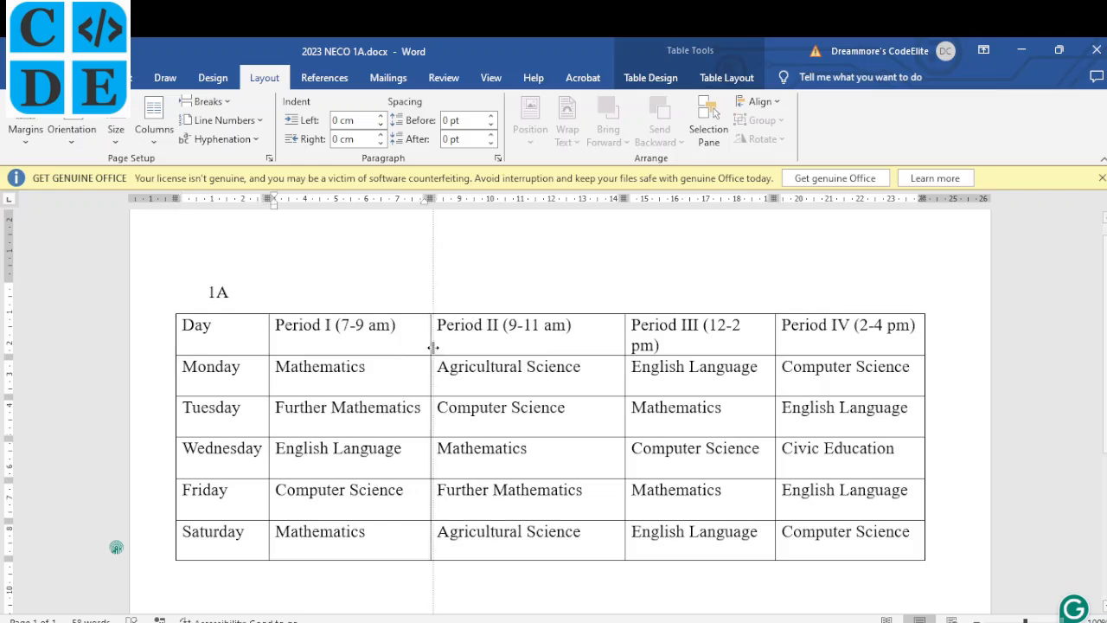
pyautogui.moveTo(624, 348); pyautogui.dragTo(600, 348)
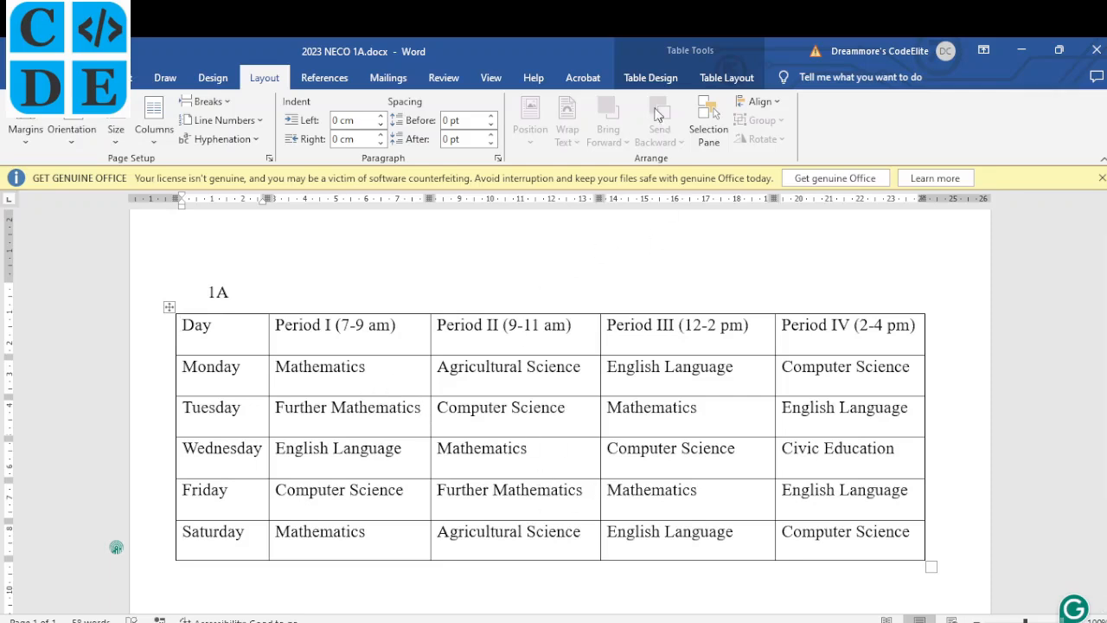
# AutoFit the timetable to its contents and shorten its rows to about 0.9 cm.
pyautogui.click(736, 77)
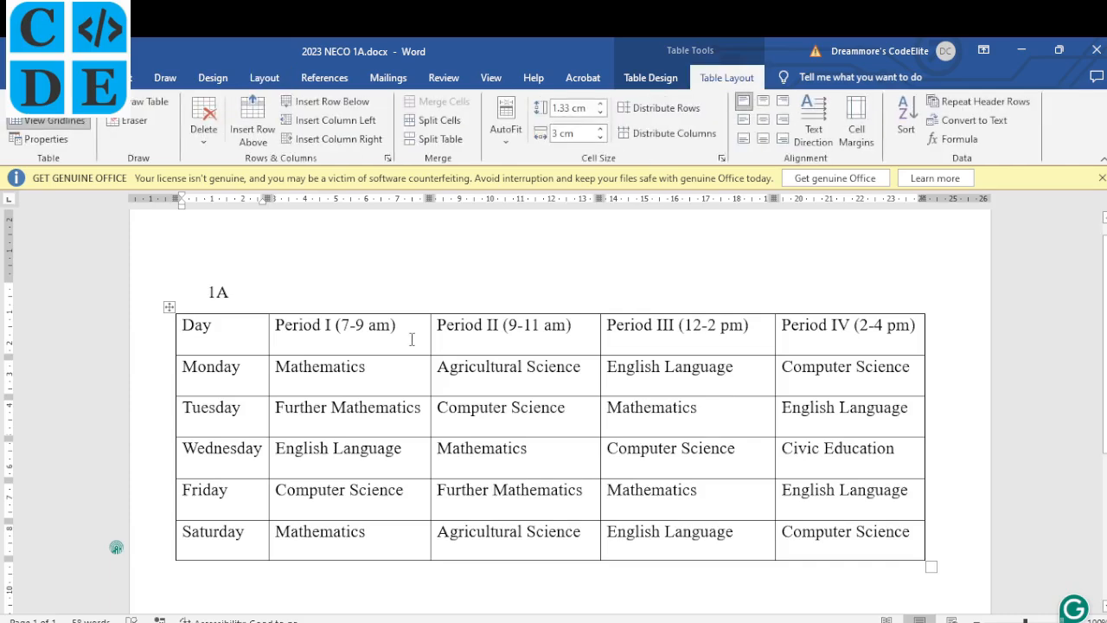
pyautogui.click(509, 142)
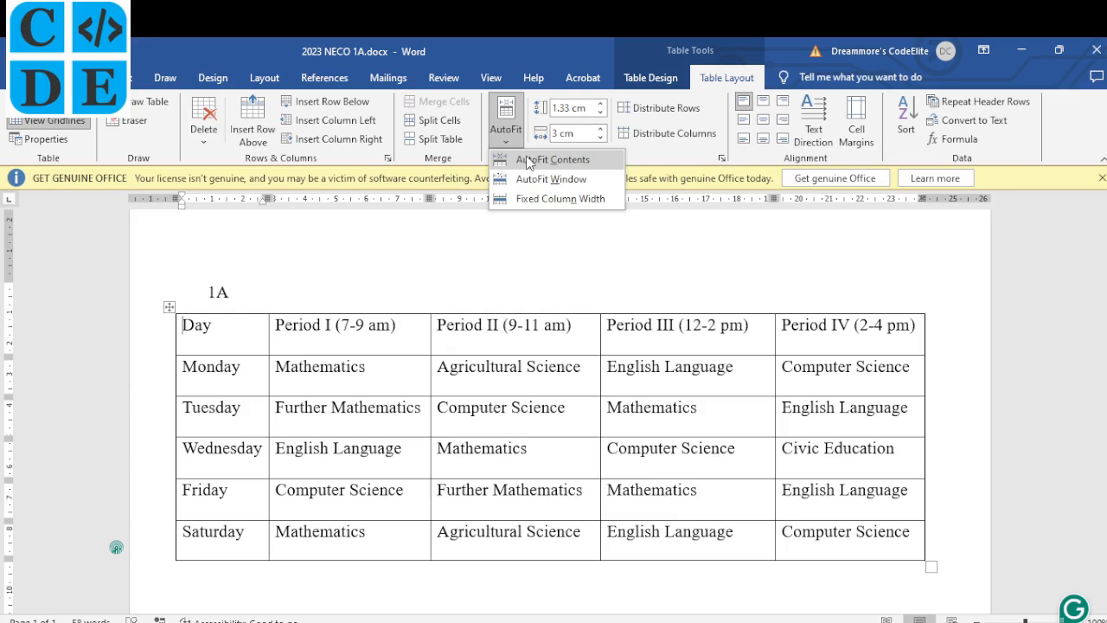
pyautogui.click(529, 160)
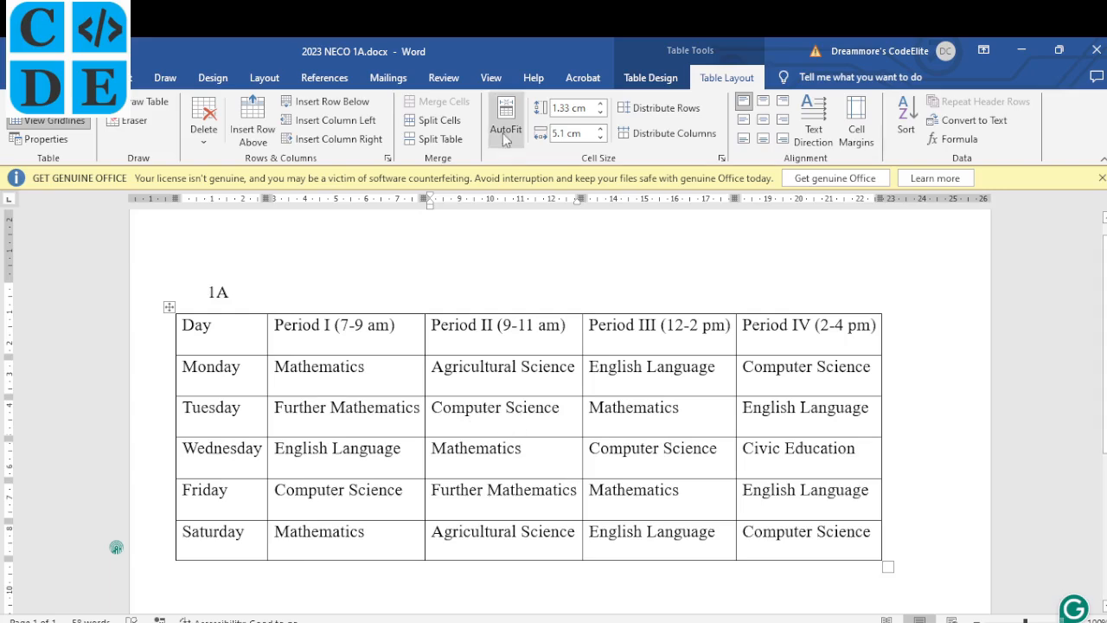
pyautogui.moveTo(887, 565); pyautogui.dragTo(888, 548)
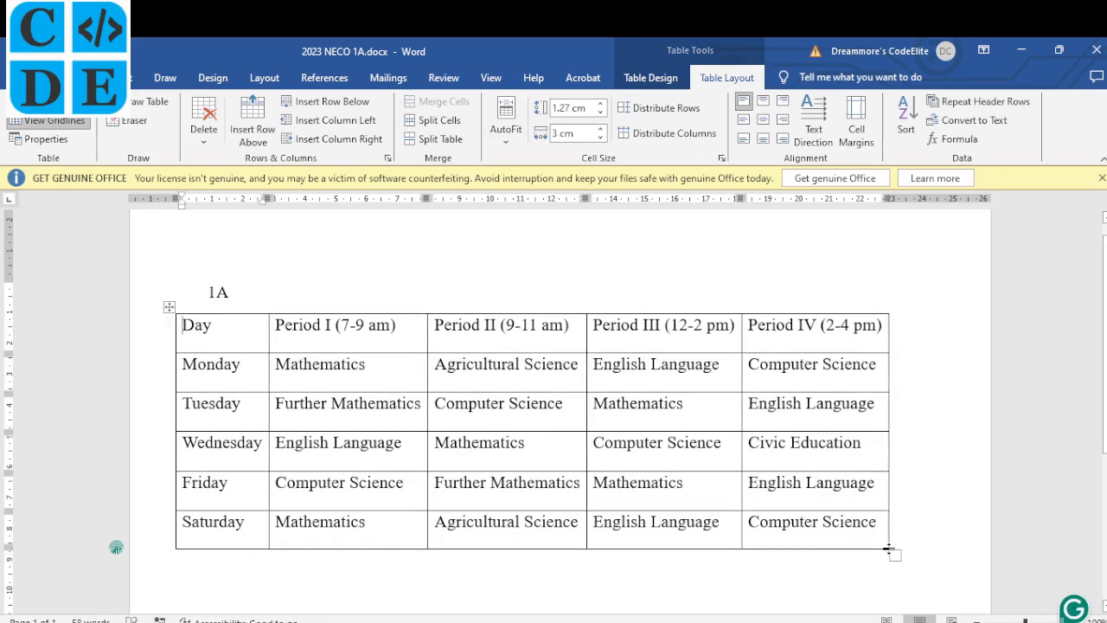
pyautogui.moveTo(890, 553); pyautogui.dragTo(913, 494)
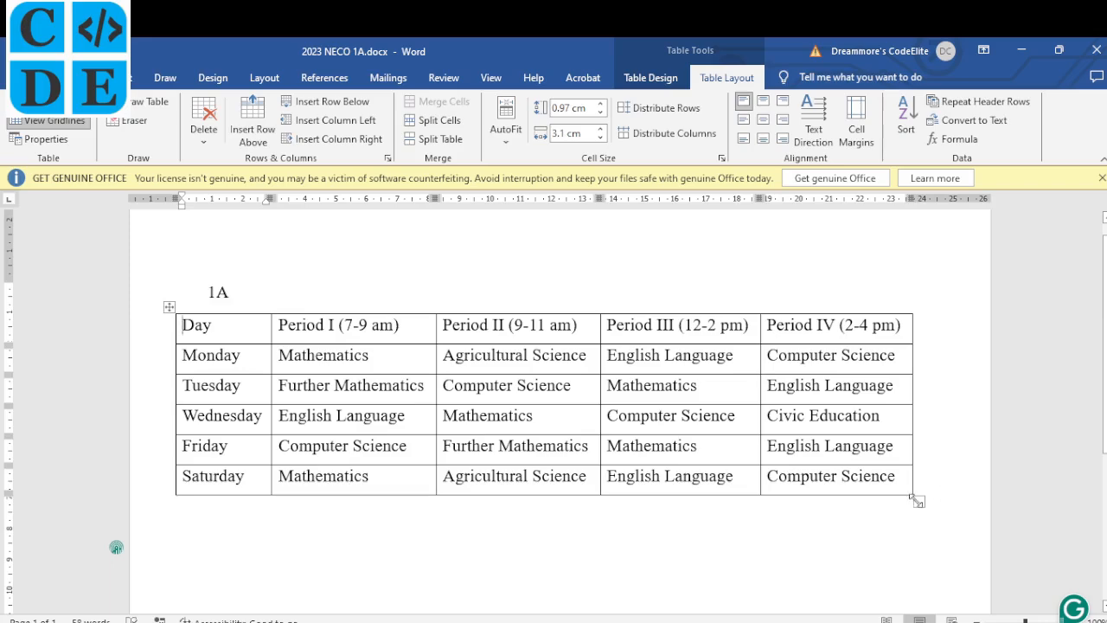
pyautogui.moveTo(916, 497); pyautogui.dragTo(924, 481)
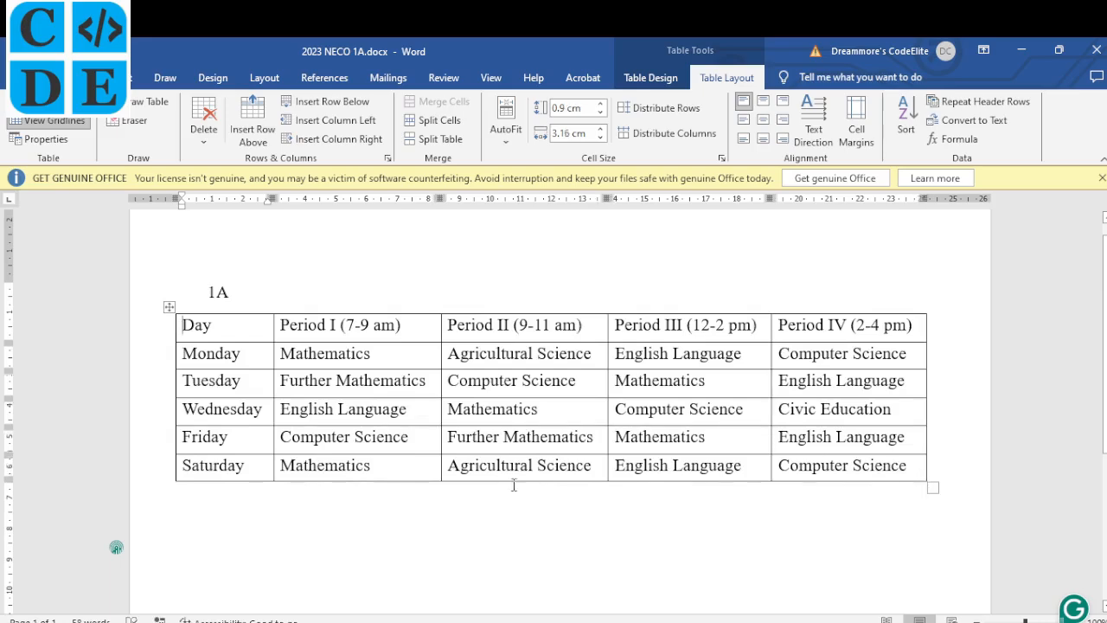
# Make the header row uppercase: DAY, PERIOD I (7-9 AM) through PERIOD IV (2-4 PM).
pyautogui.hotkey('alt', 'Tab')
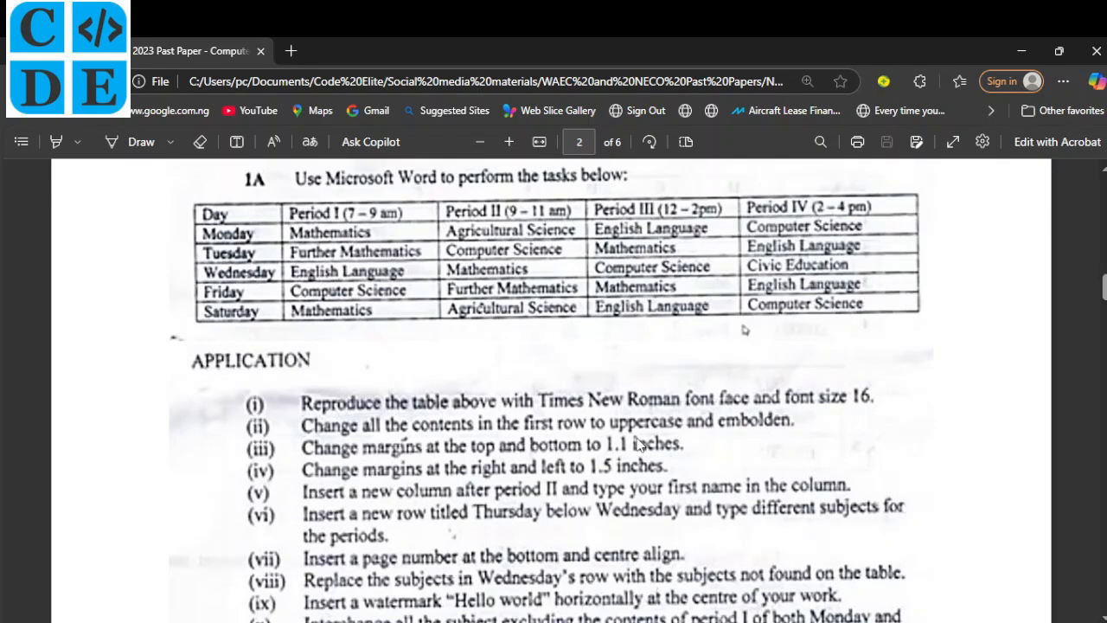
pyautogui.hotkey('alt', 'Tab')
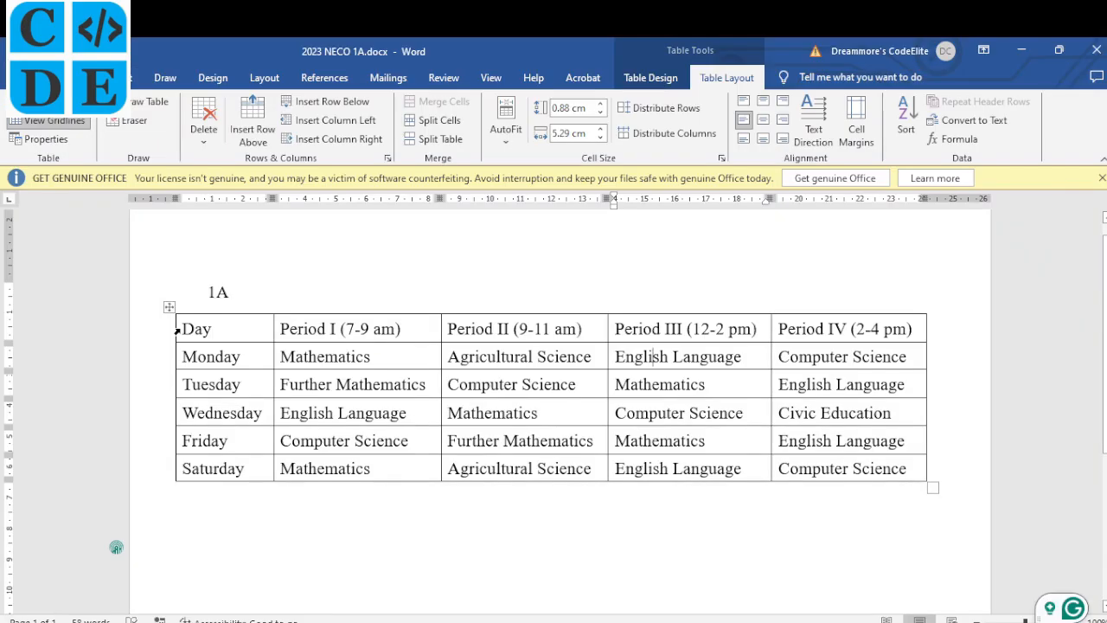
pyautogui.moveTo(176, 329)
pyautogui.mouseDown()
pyautogui.moveTo(651, 359)
pyautogui.moveTo(812, 340)
pyautogui.mouseUp()
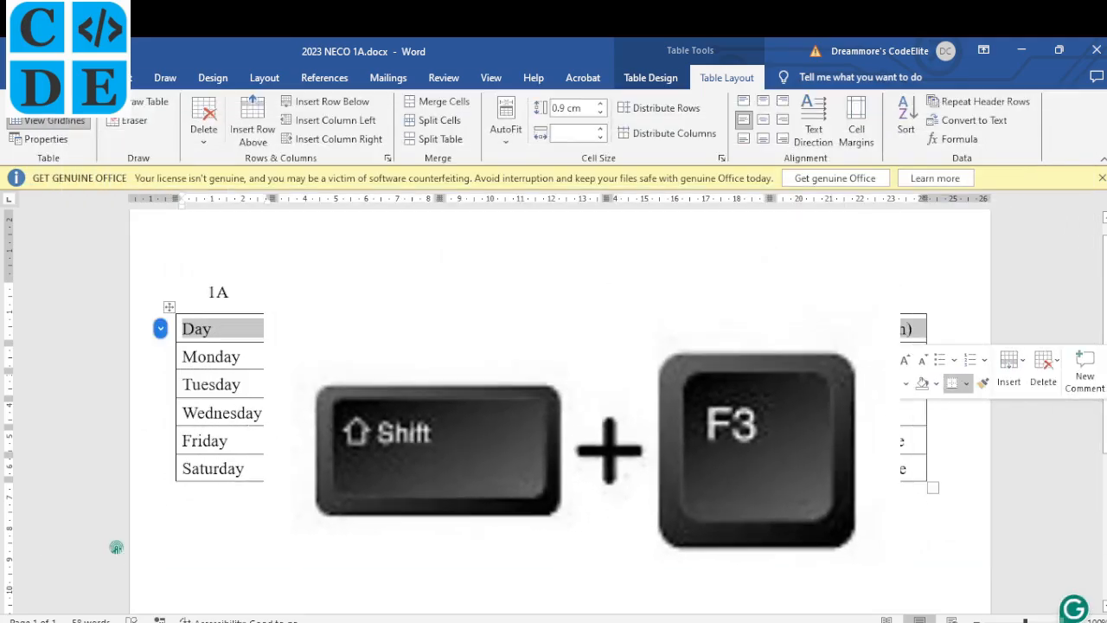
pyautogui.hotkey('shift', 'F3')
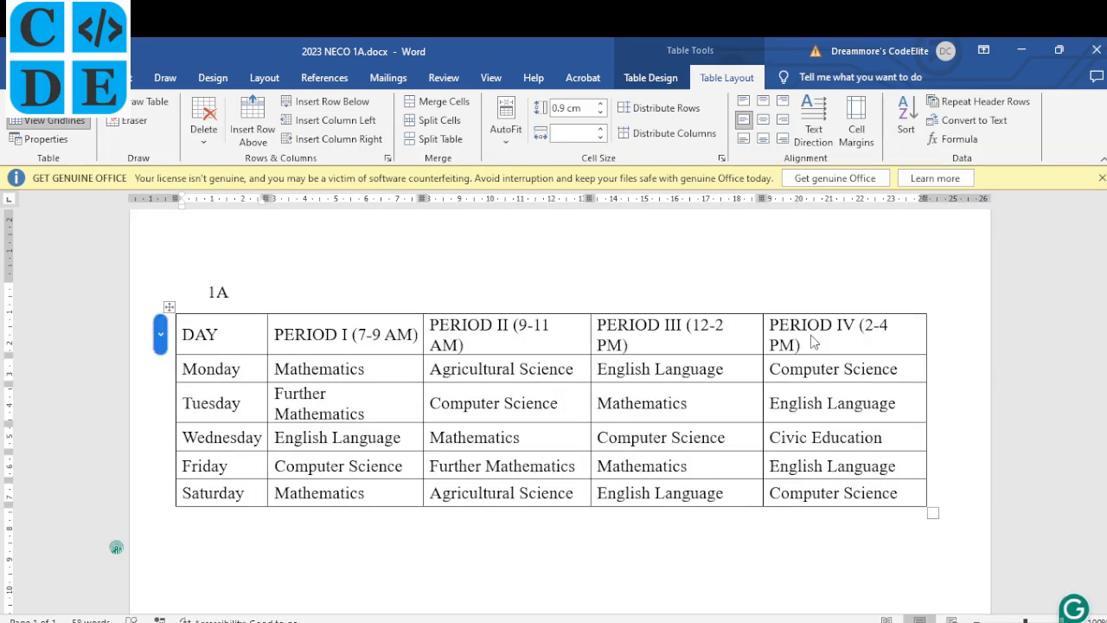
pyautogui.hotkey('shift', 'F3')
pyautogui.hotkey('shift', 'F3')
pyautogui.hotkey('shift', 'F3')
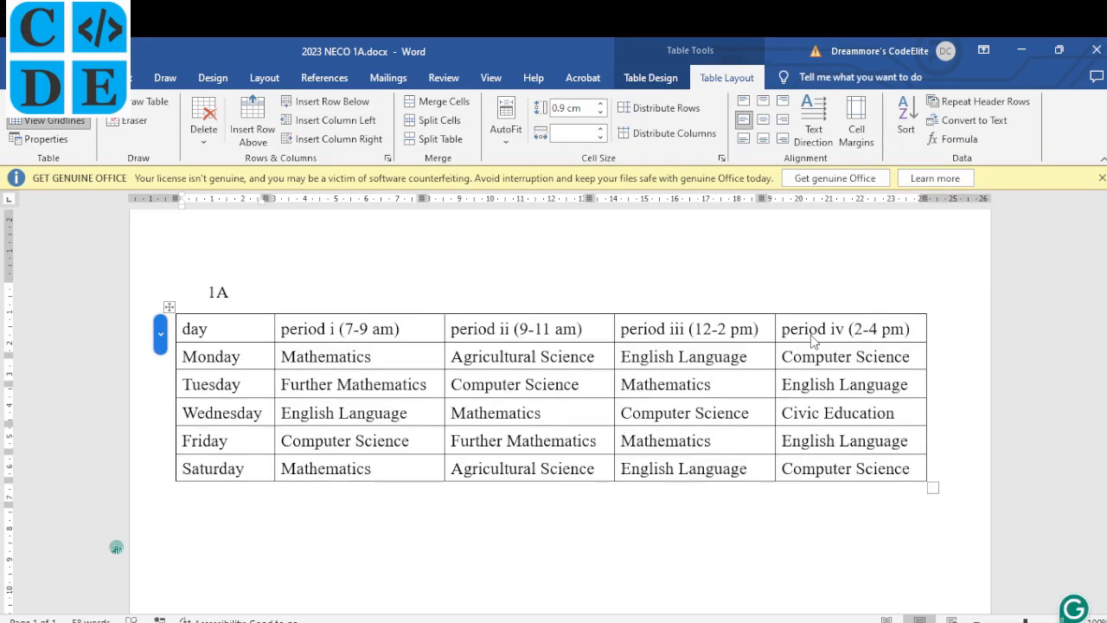
pyautogui.hotkey('shift', 'F3')
pyautogui.hotkey('shift', 'F3')
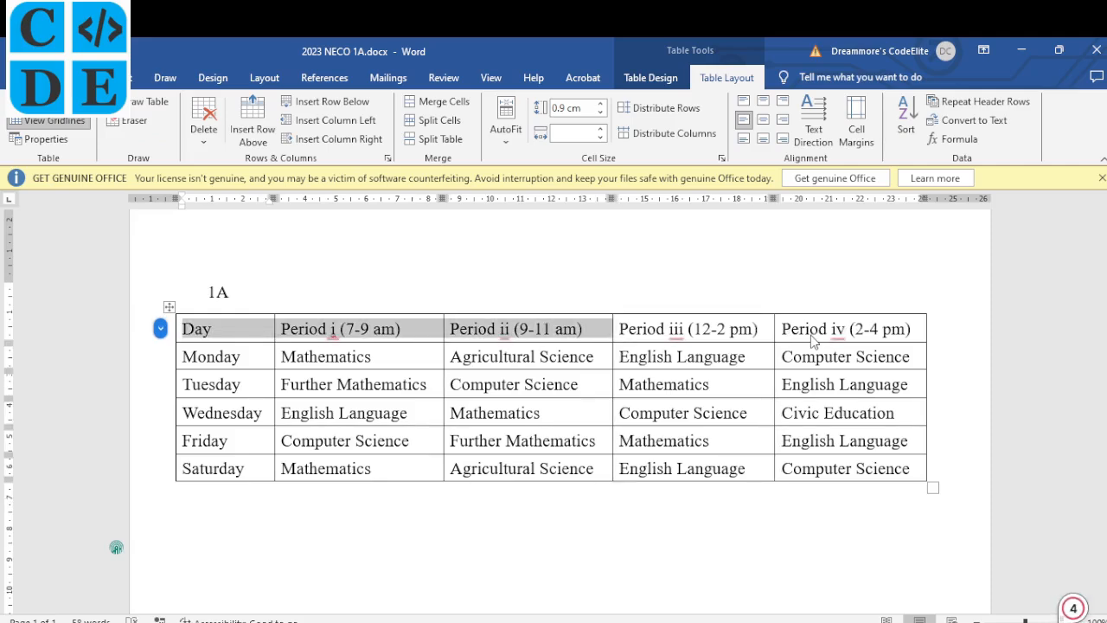
pyautogui.hotkey('shift', 'F3')
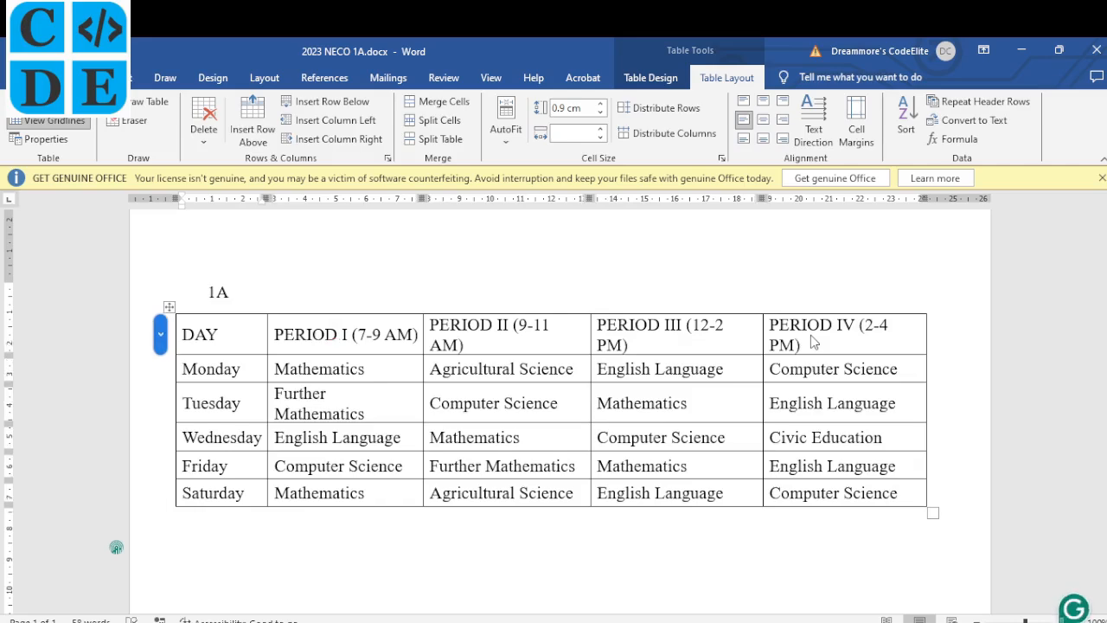
pyautogui.hotkey('alt', 'Tab')
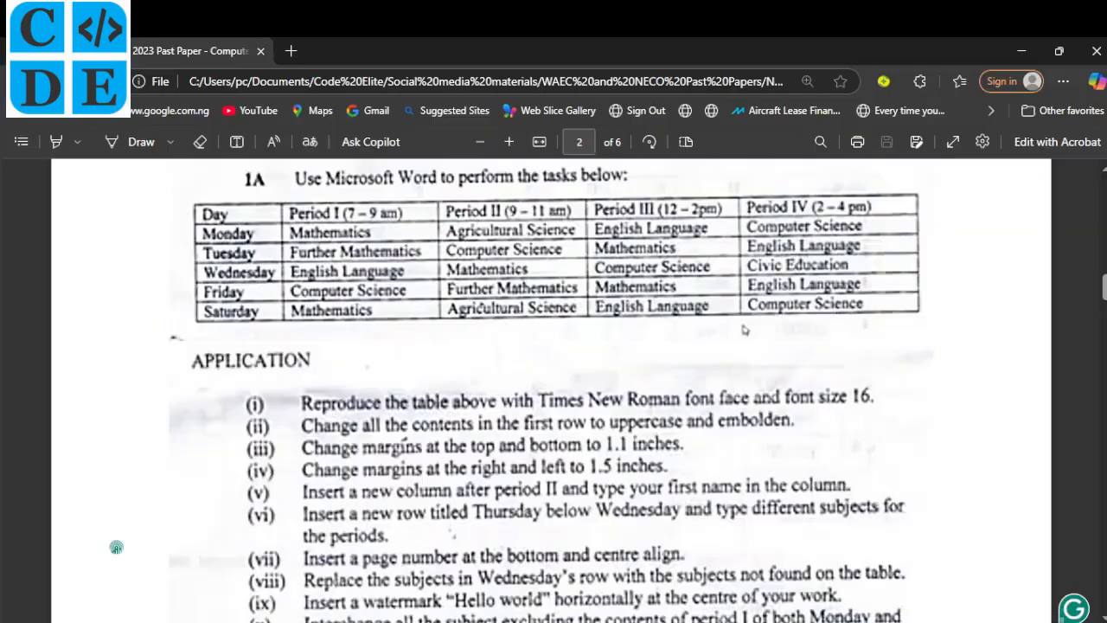
pyautogui.hotkey('alt', 'Tab')
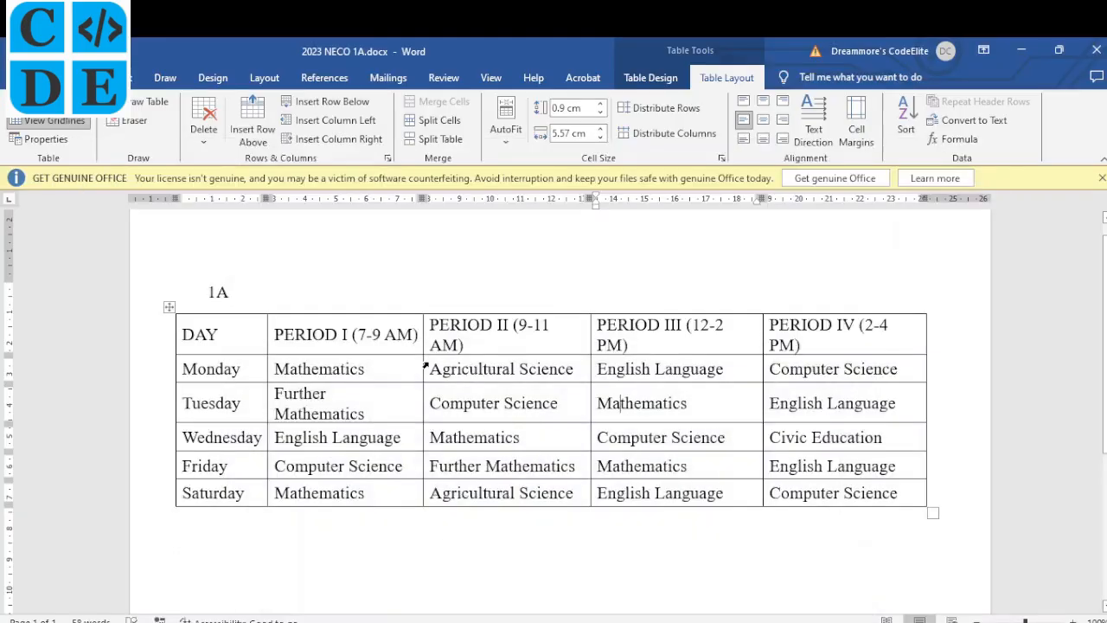
# Make the timetable's uppercase header row bold.
pyautogui.moveTo(183, 335); pyautogui.dragTo(802, 339)
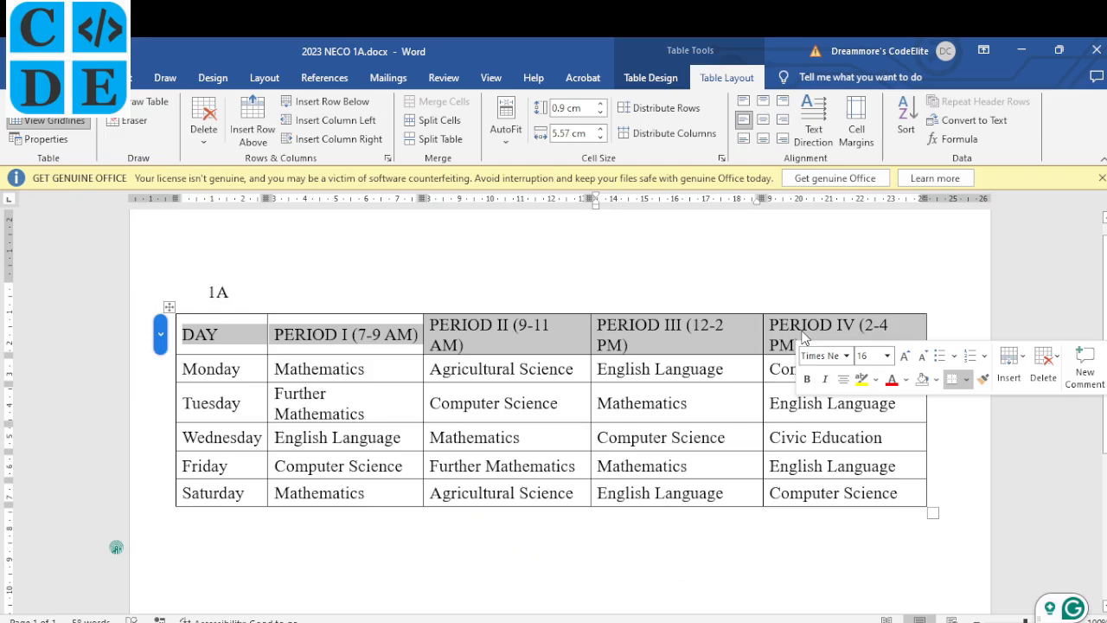
pyautogui.click(807, 380)
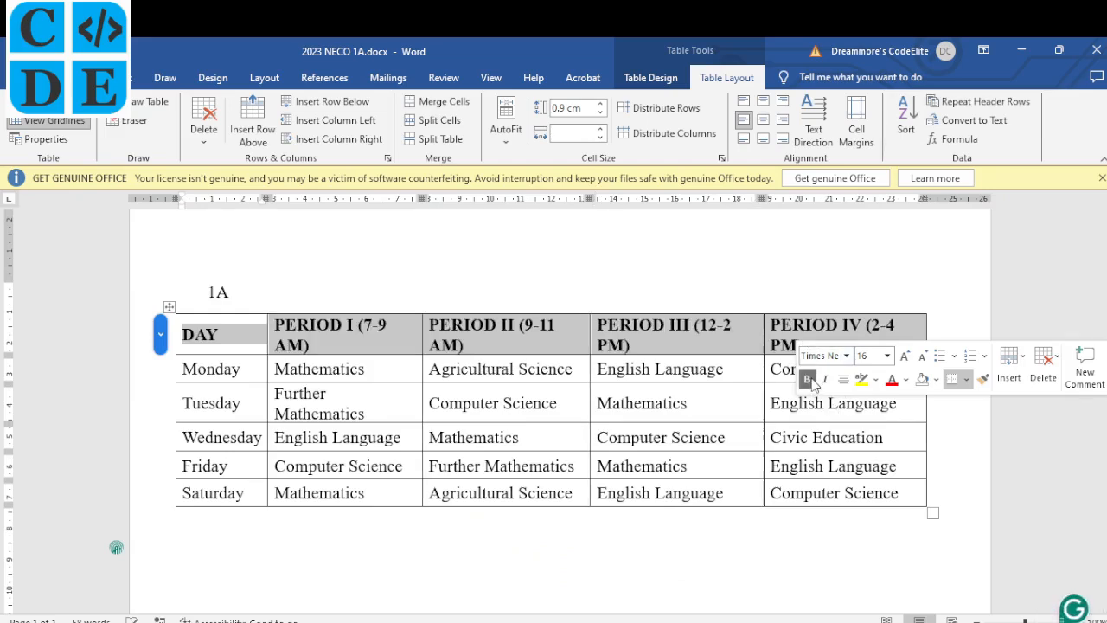
pyautogui.click(584, 334)
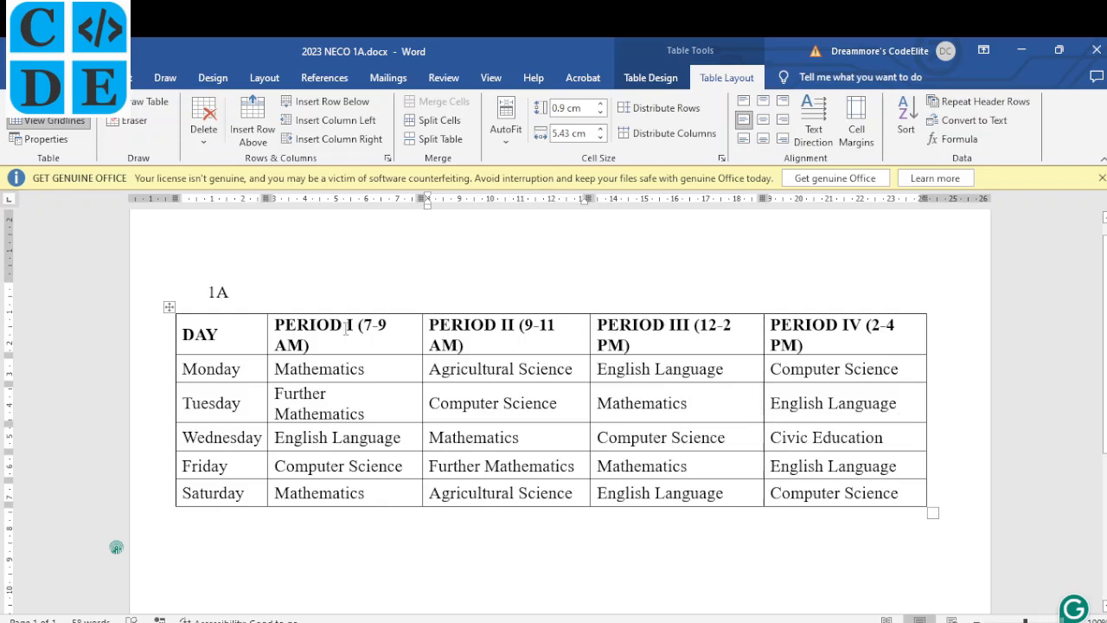
pyautogui.tripleClick(317, 339)
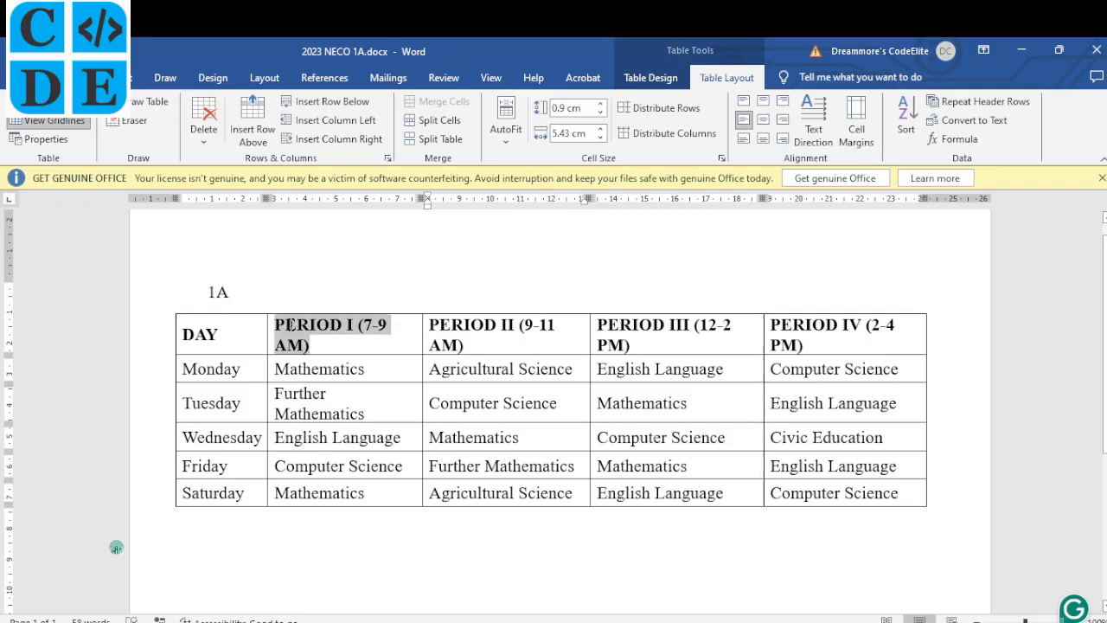
pyautogui.click(487, 325)
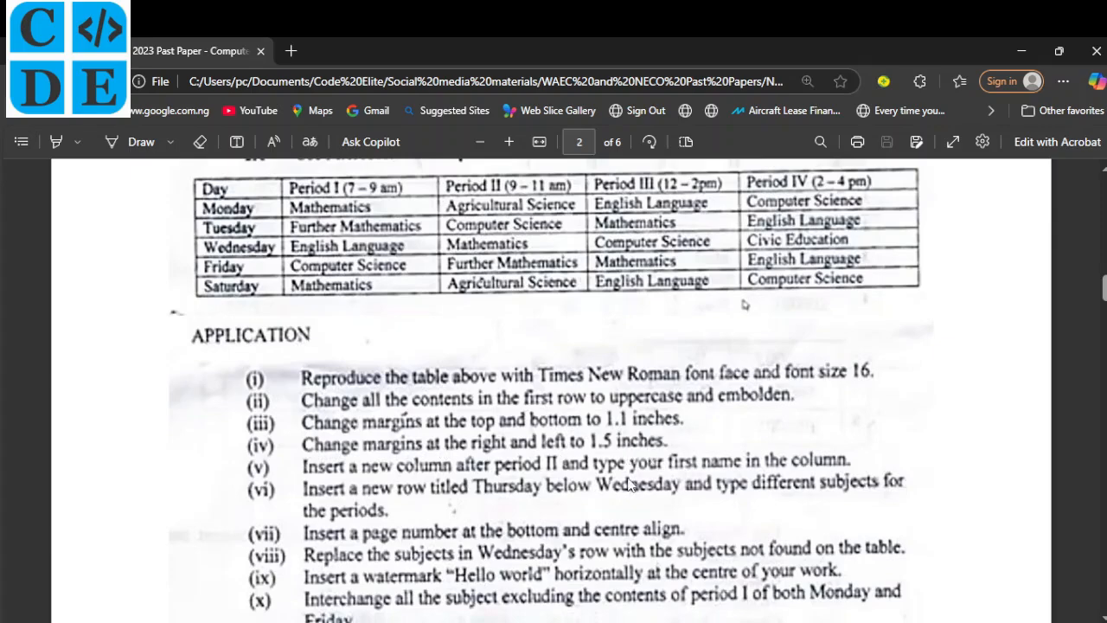
# In Custom Margins, set the top and bottom margins to 1.1 inches.
pyautogui.hotkey('alt', 'Tab')
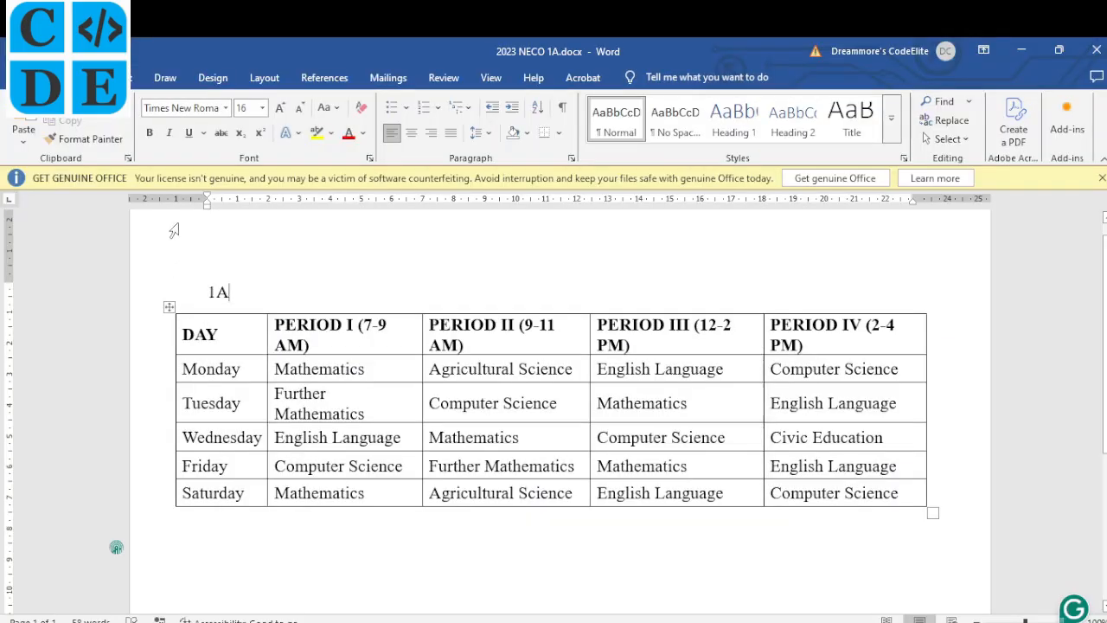
pyautogui.click(266, 78)
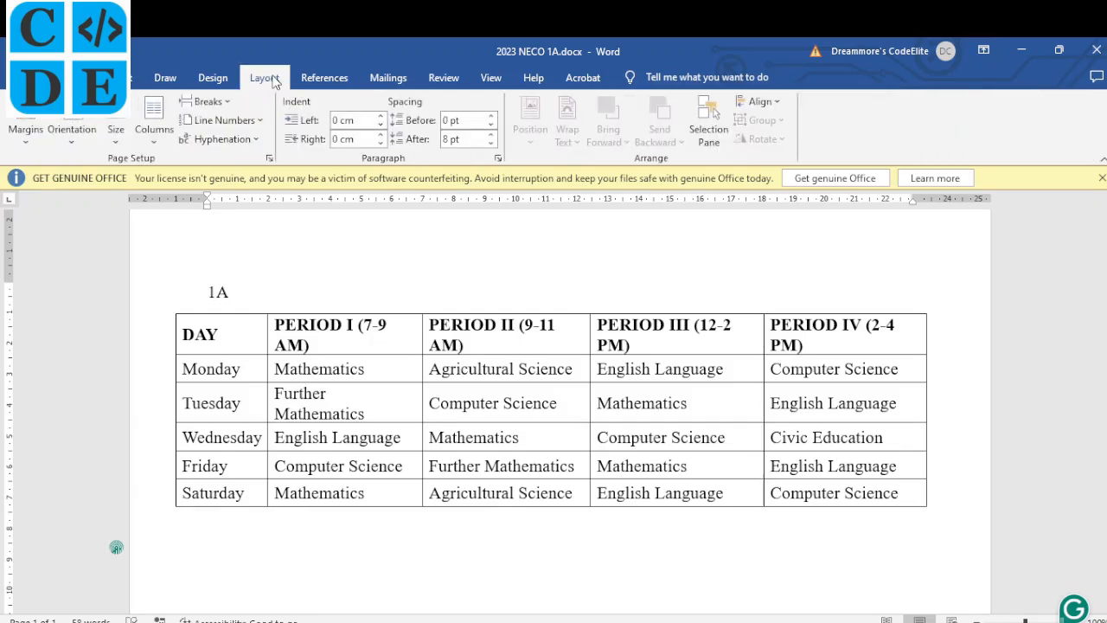
pyautogui.click(25, 138)
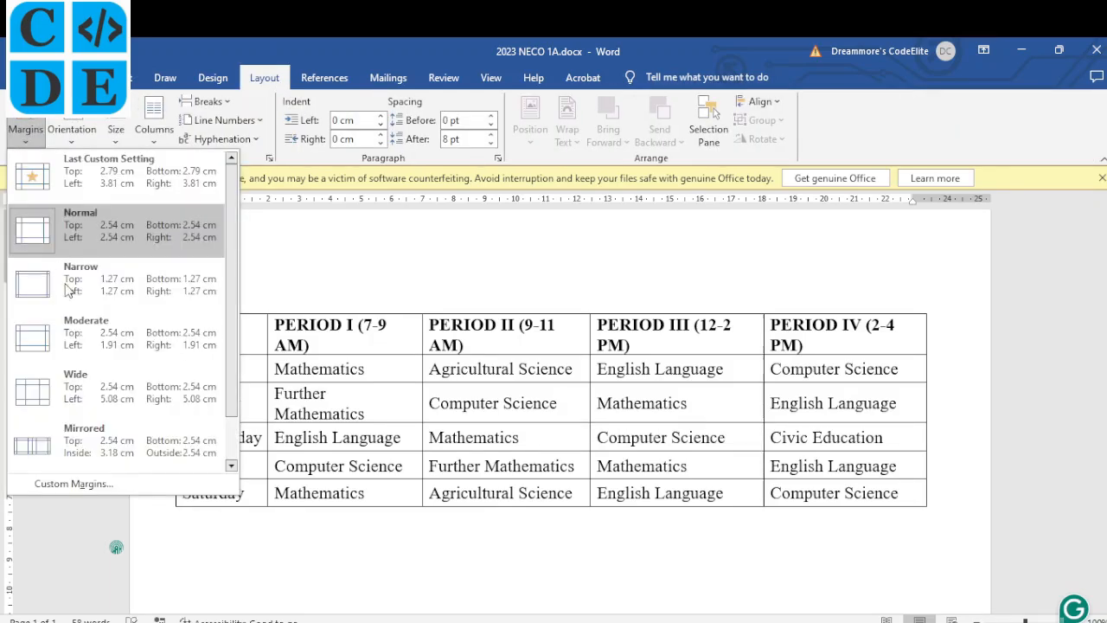
pyautogui.click(88, 482)
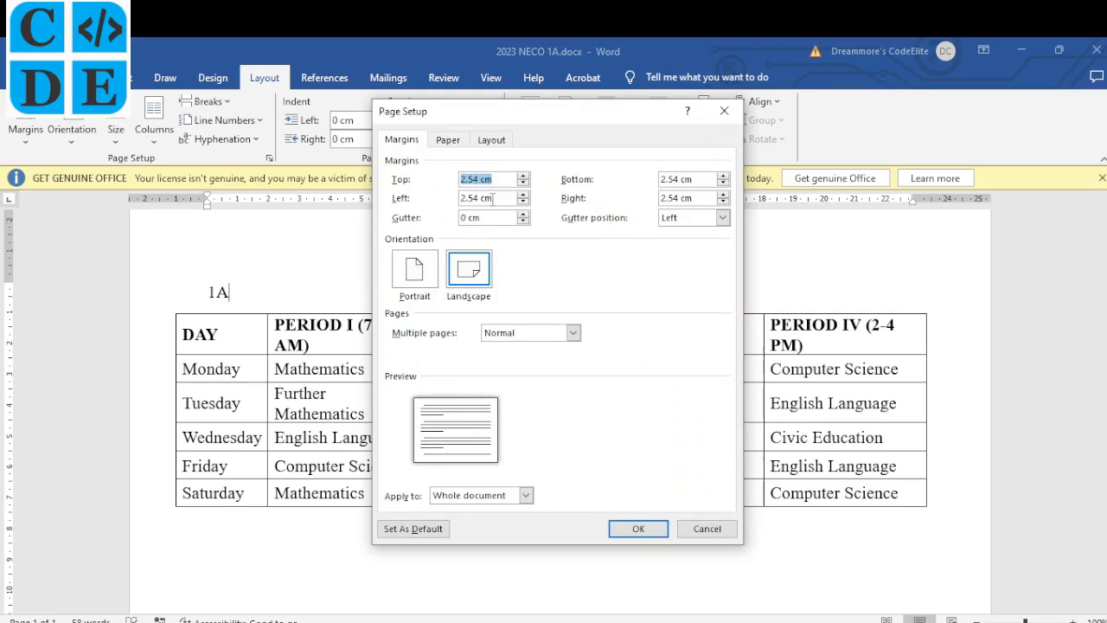
pyautogui.hotkey('alt', 'Tab')
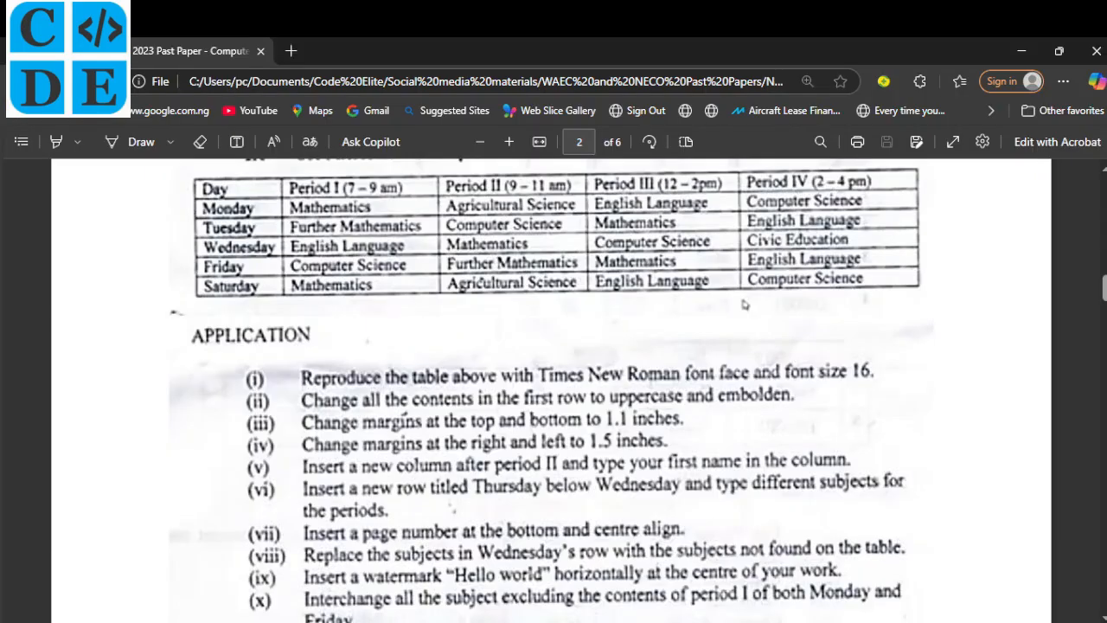
pyautogui.hotkey('alt', 'Tab')
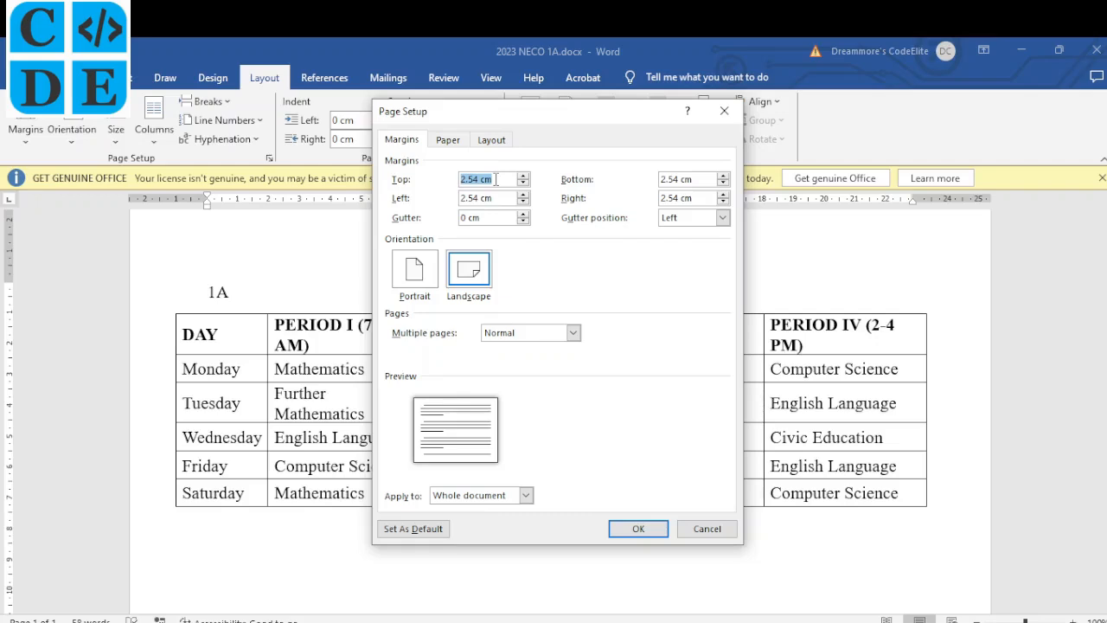
pyautogui.write('1.1"')
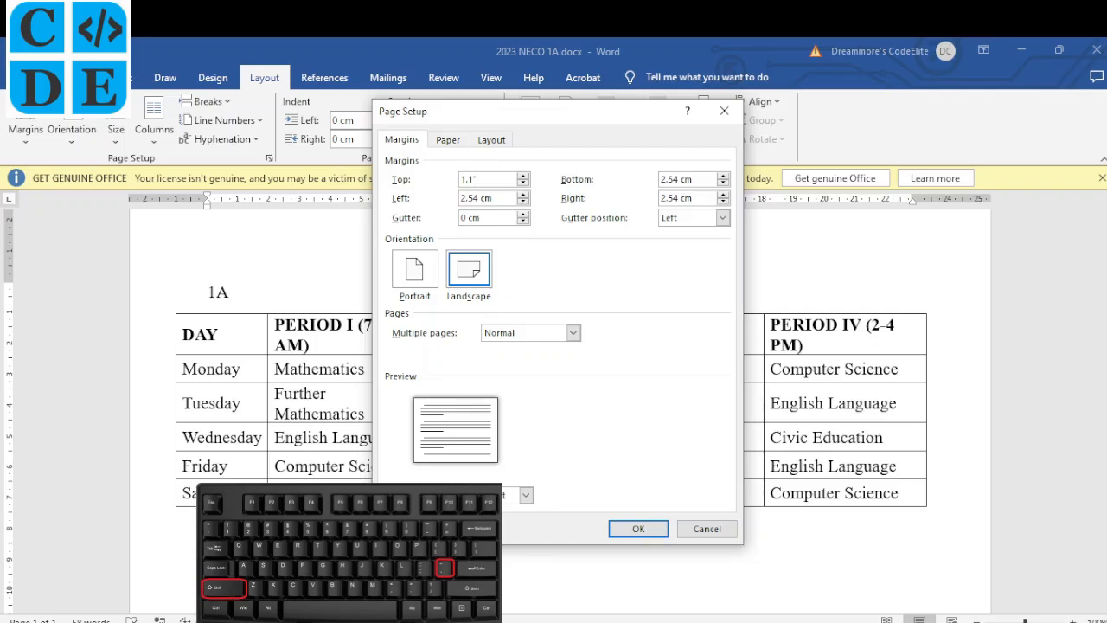
pyautogui.press('Tab')
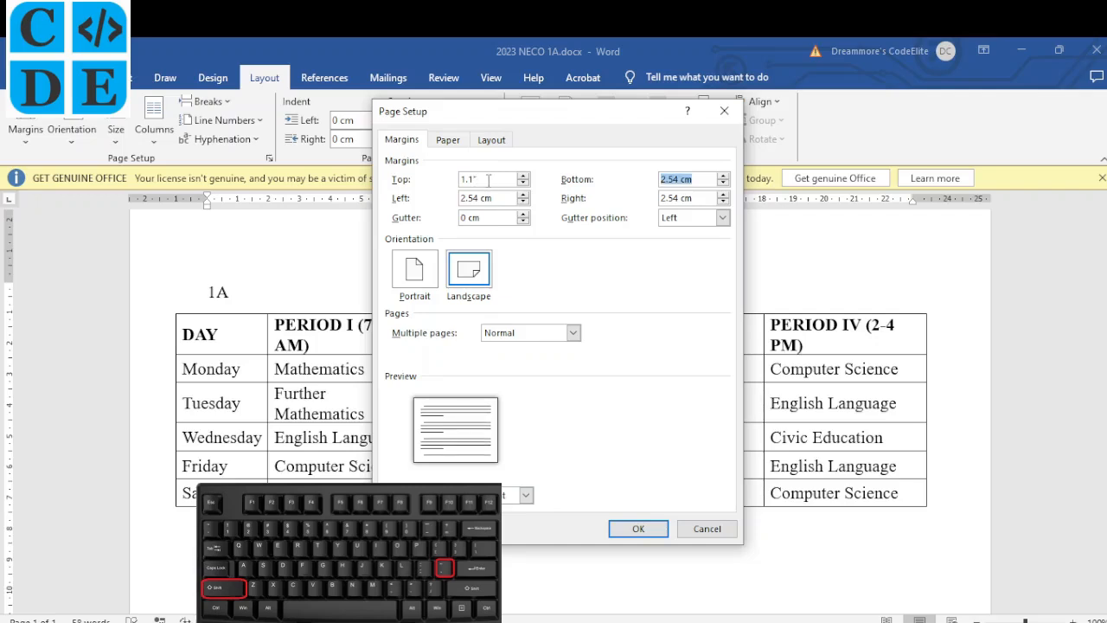
pyautogui.write('1.1"')
# Set the left and right margins to 1.5 inches and apply the margins.
pyautogui.moveTo(501, 198); pyautogui.dragTo(441, 200)
pyautogui.write('1')
pyautogui.moveTo(699, 197); pyautogui.dragTo(660, 198)
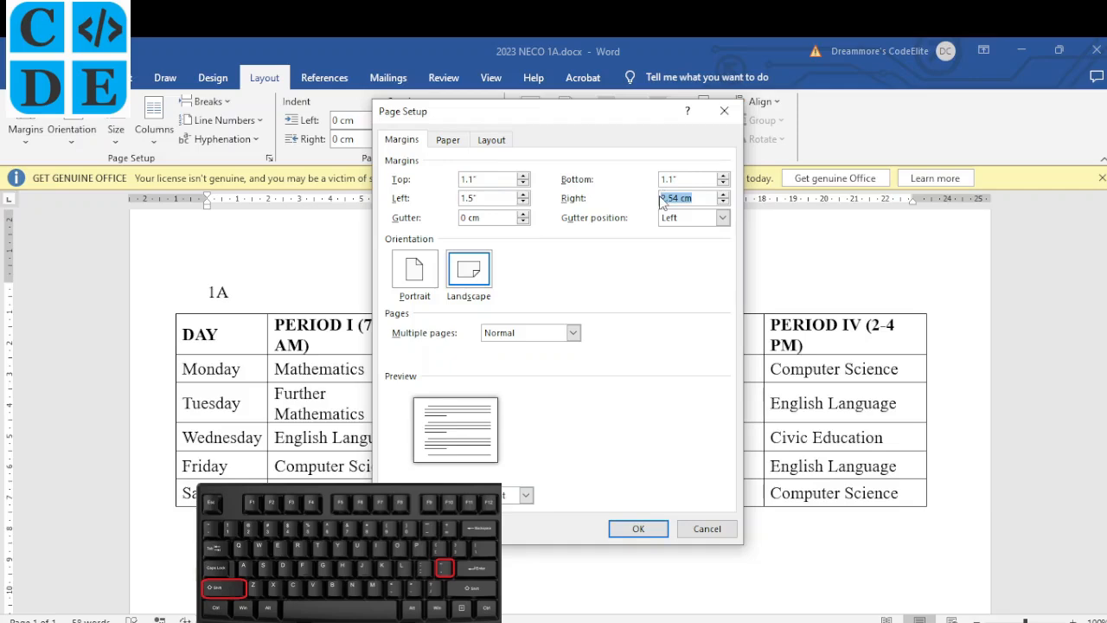
pyautogui.write('1.5"')
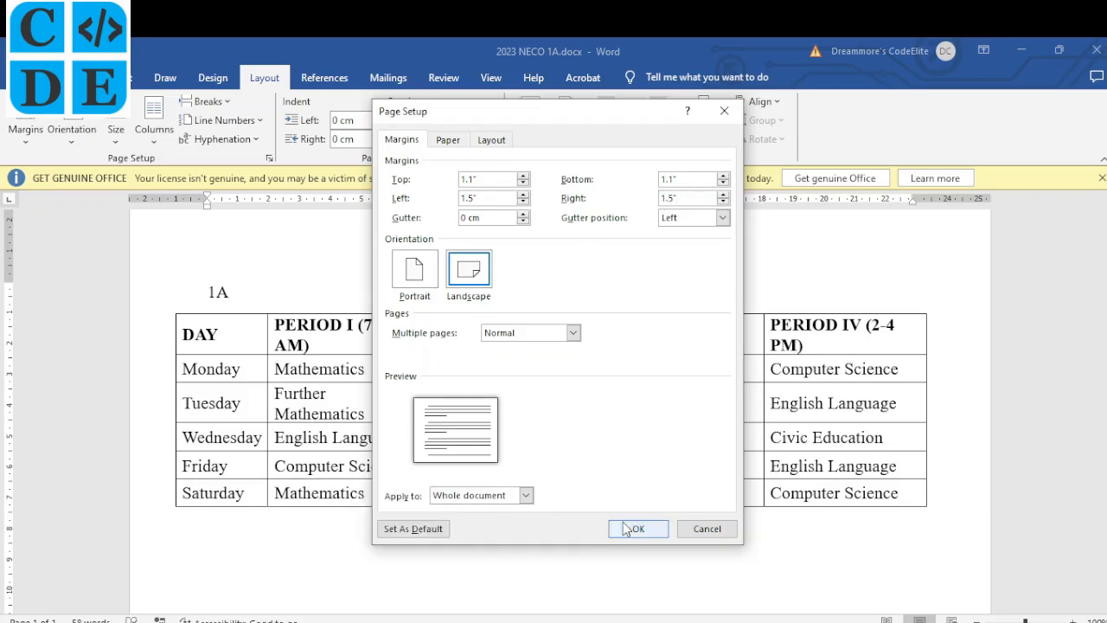
pyautogui.click(631, 529)
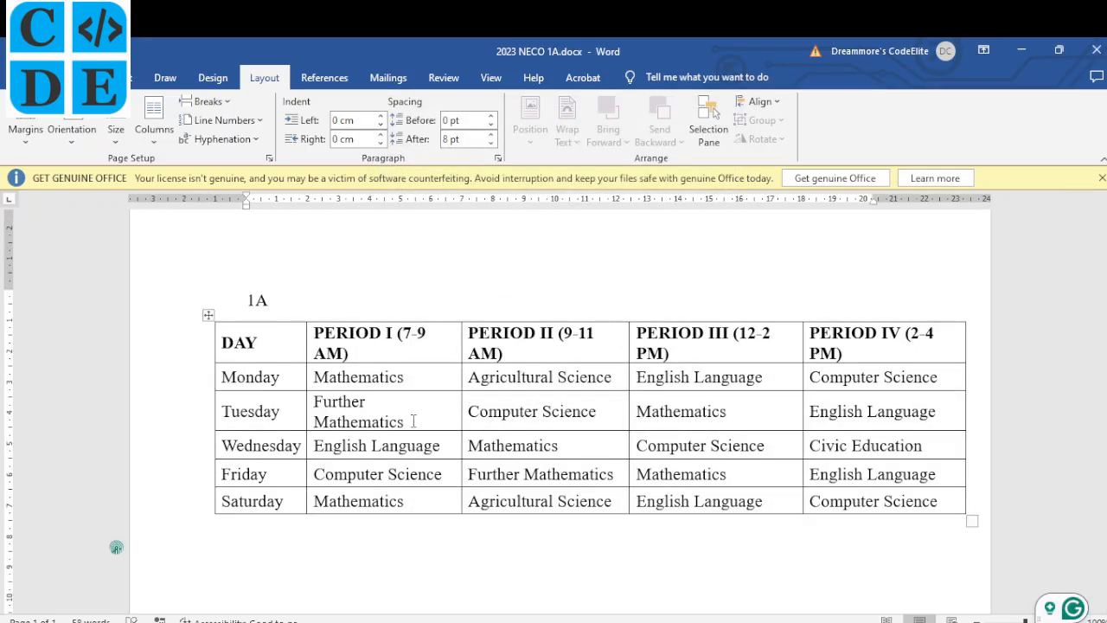
# Drag the PERIOD I–IV column borders leftward so the headers wrap and the table narrows.
pyautogui.scroll(1, 795, 396)
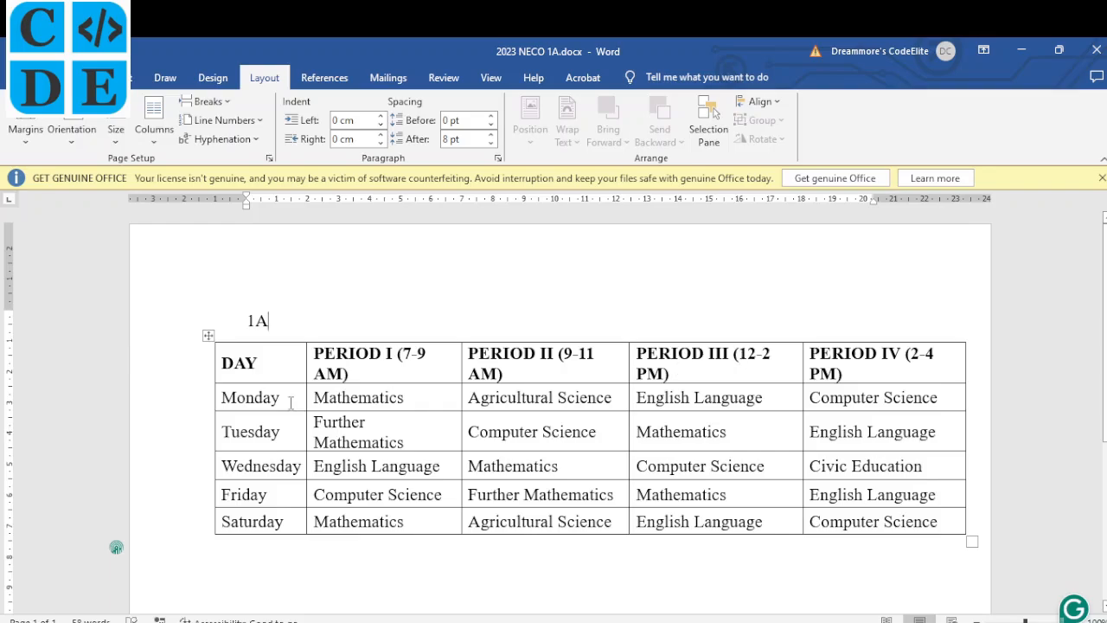
pyautogui.hotkey('alt', 'Tab')
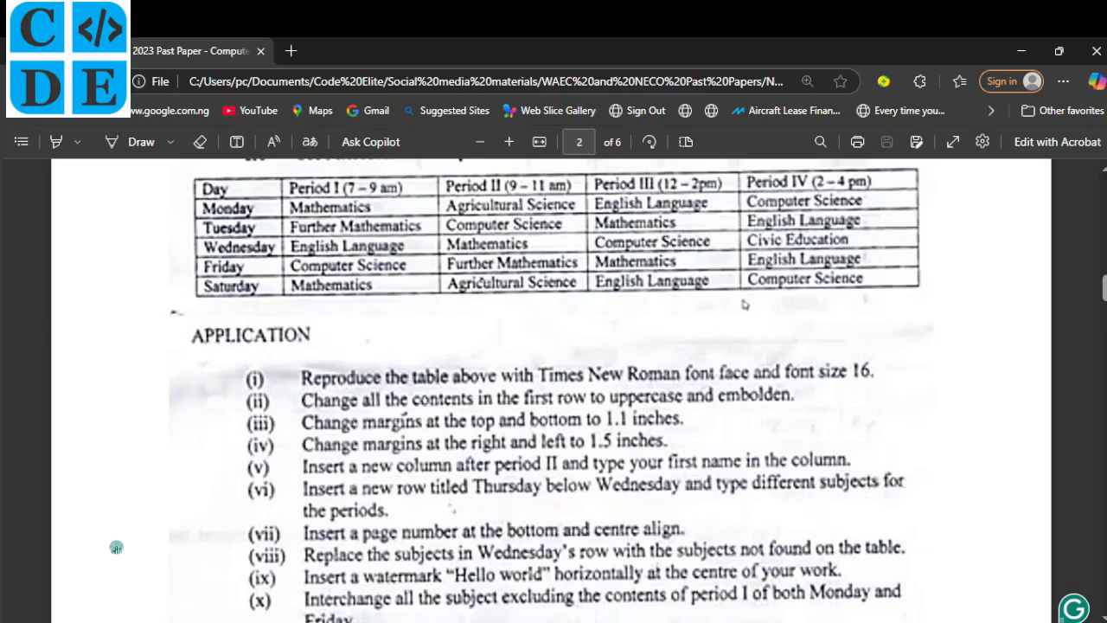
pyautogui.scroll(1, 493, 371)
pyautogui.hotkey('alt', 'Tab')
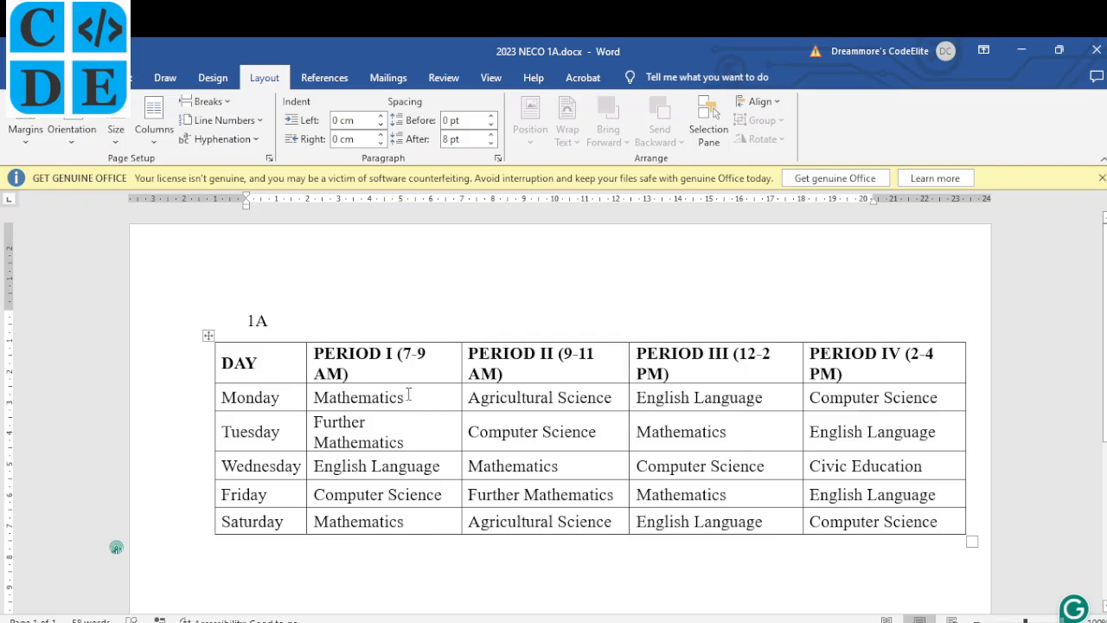
pyautogui.moveTo(461, 369); pyautogui.dragTo(407, 372)
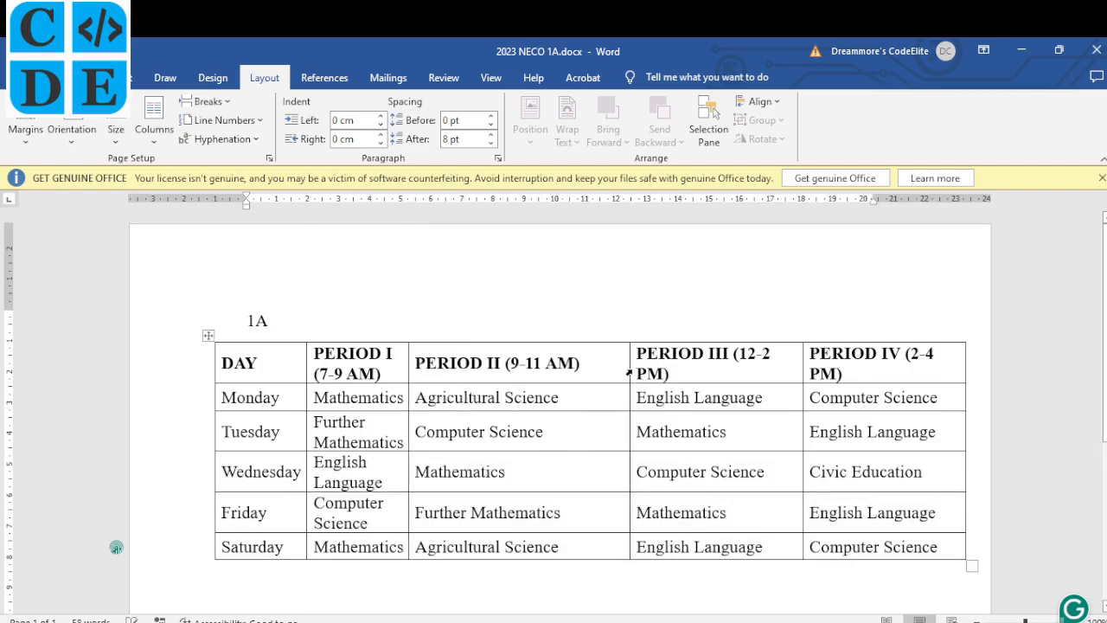
pyautogui.moveTo(630, 369); pyautogui.dragTo(524, 383)
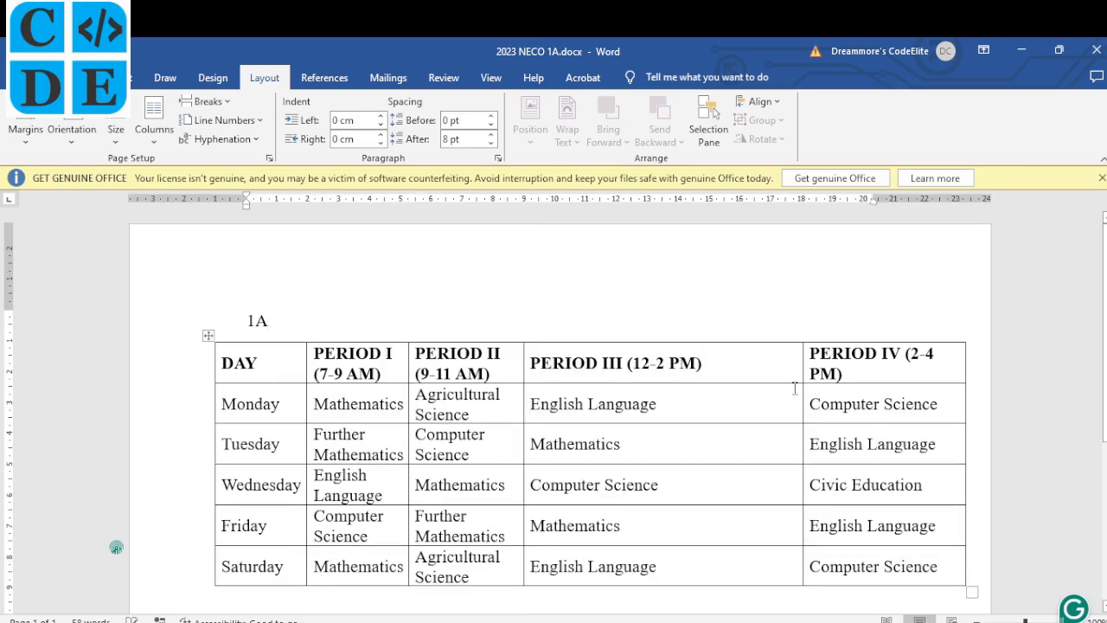
pyautogui.moveTo(801, 376); pyautogui.dragTo(647, 395)
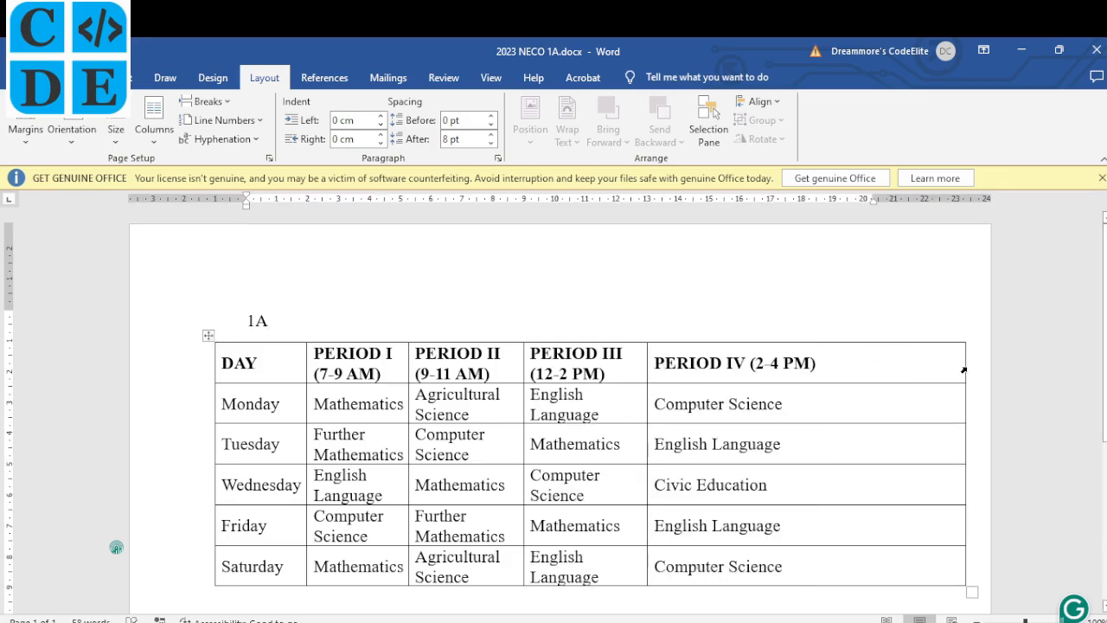
pyautogui.moveTo(963, 367); pyautogui.dragTo(765, 376)
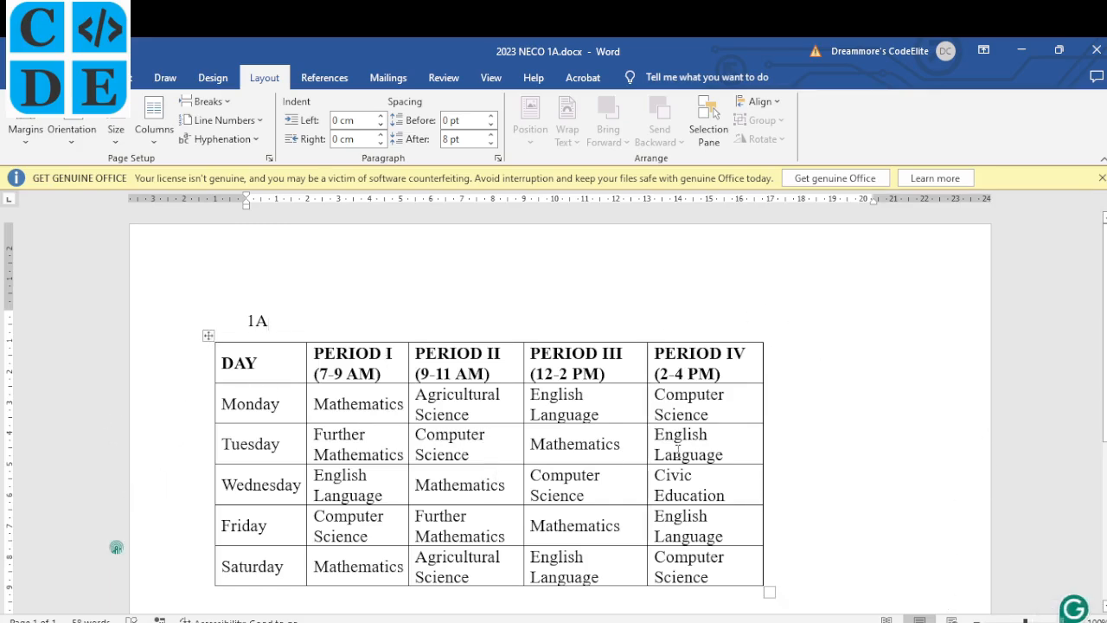
pyautogui.hotkey('alt', 'Tab')
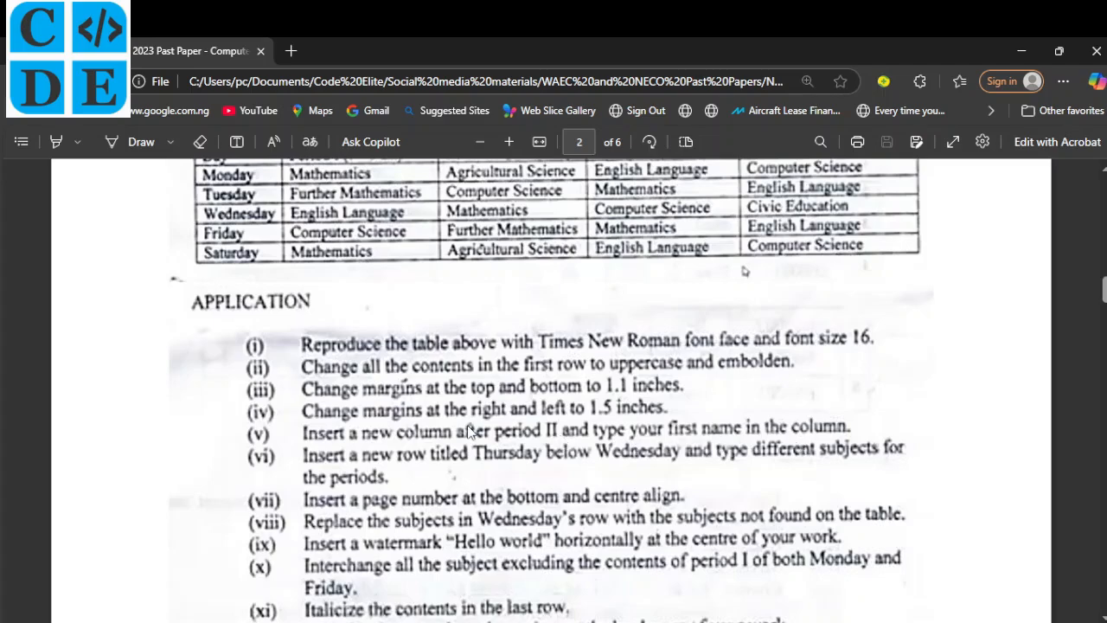
pyautogui.hotkey('alt', 'Tab')
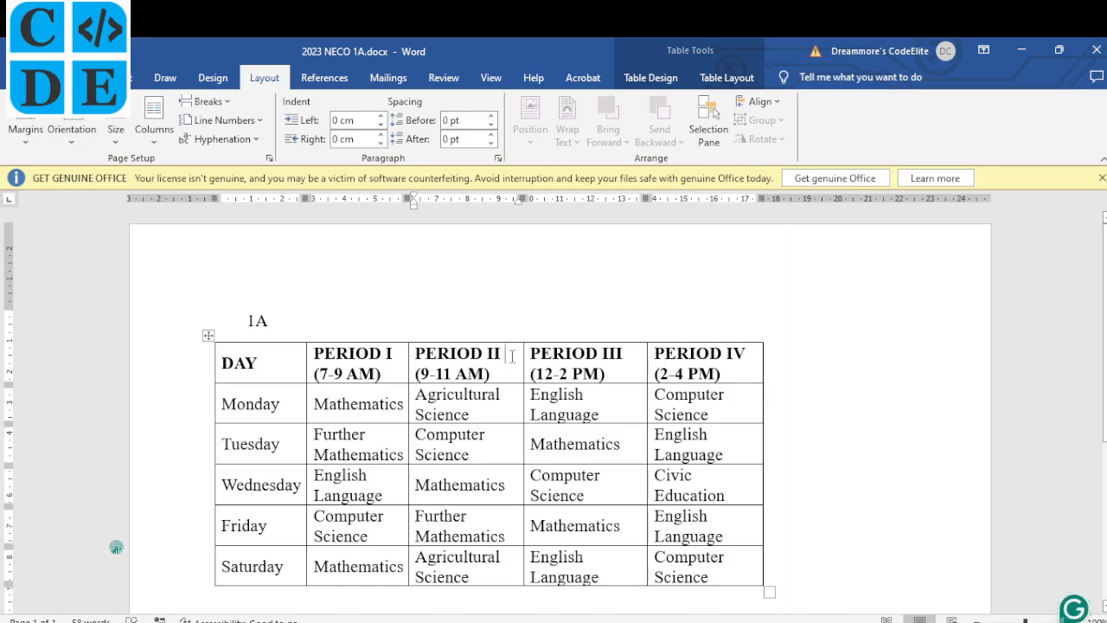
# Insert a column right of PERIOD II and enter the student's first name as its header.
pyautogui.rightClick(512, 356)
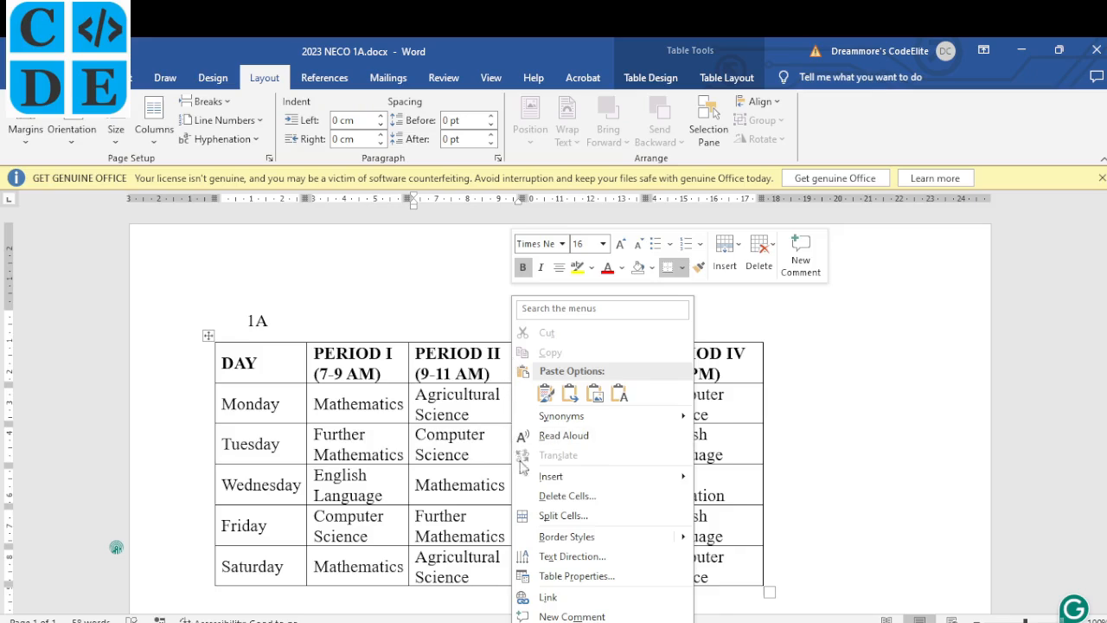
pyautogui.moveTo(585, 481)
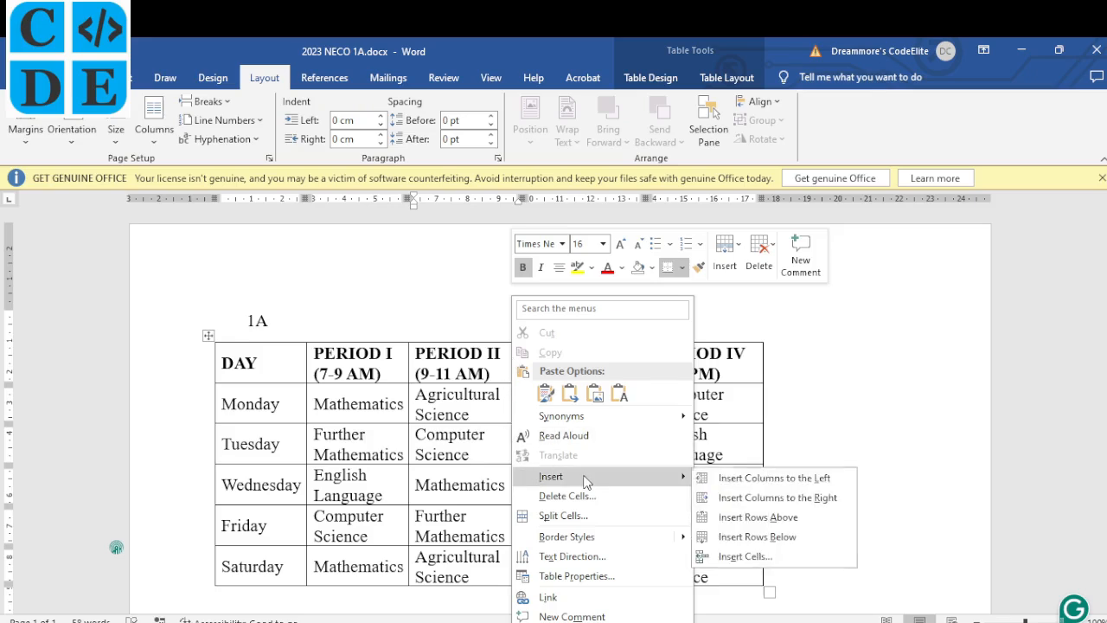
pyautogui.click(762, 498)
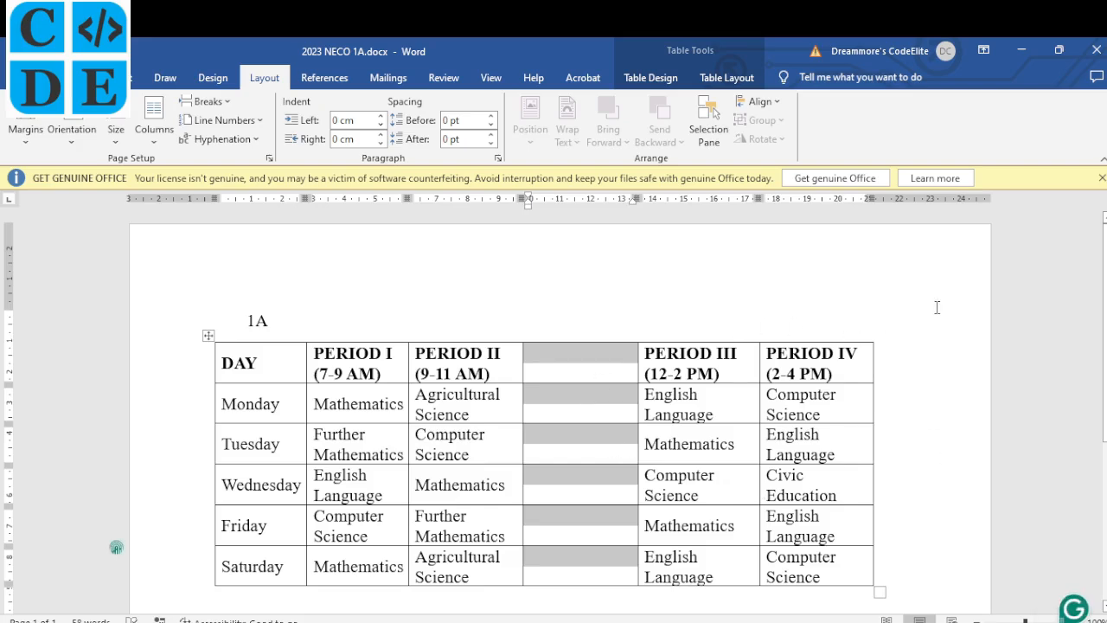
pyautogui.click(561, 355)
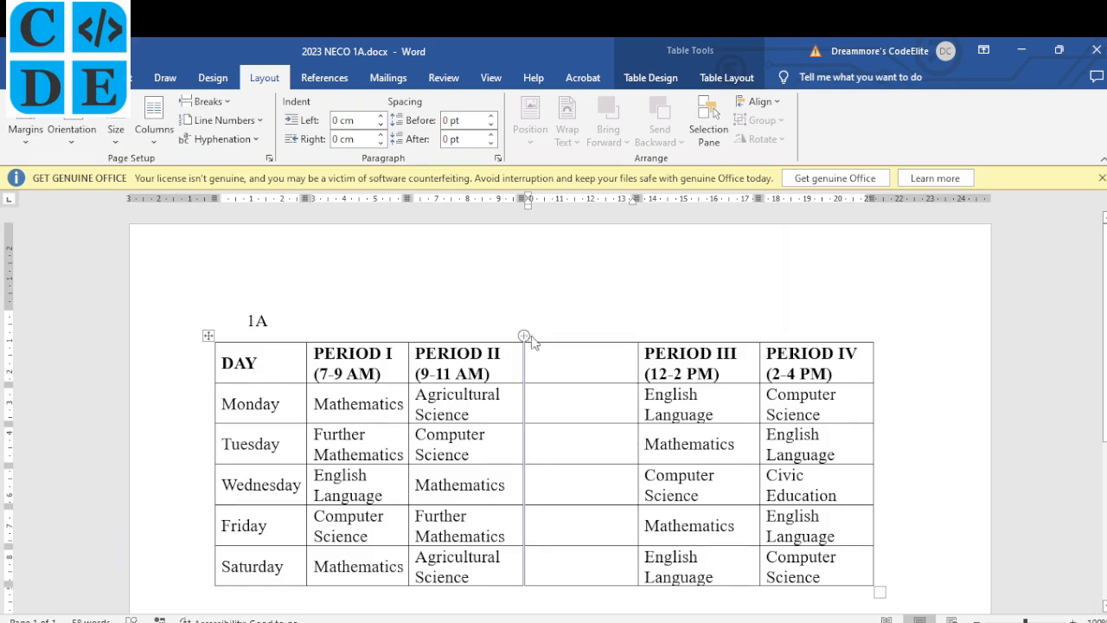
pyautogui.write('Nnamdi')
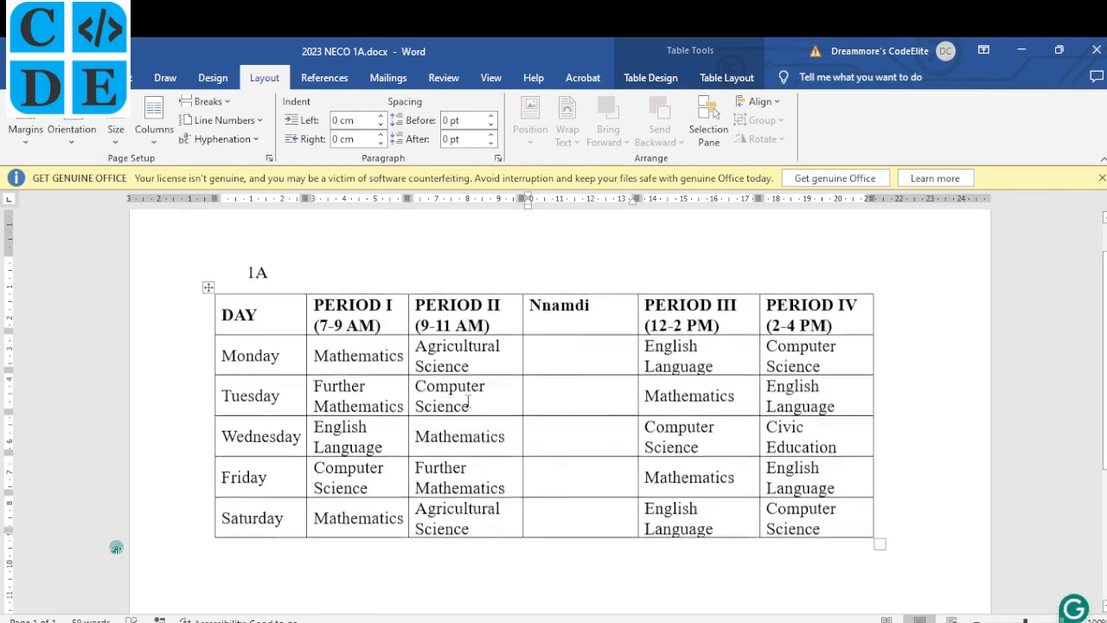
# Tick tasks (i) through (v) as done on the exam PDF.
pyautogui.hotkey('alt', 'Tab')
pyautogui.moveTo(240, 343)
pyautogui.mouseDown()
pyautogui.moveTo(257, 336)
pyautogui.moveTo(258, 362)
pyautogui.moveTo(277, 363)
pyautogui.mouseUp()
pyautogui.moveTo(240, 410)
pyautogui.mouseDown()
pyautogui.moveTo(263, 400)
pyautogui.moveTo(262, 422)
pyautogui.mouseUp()
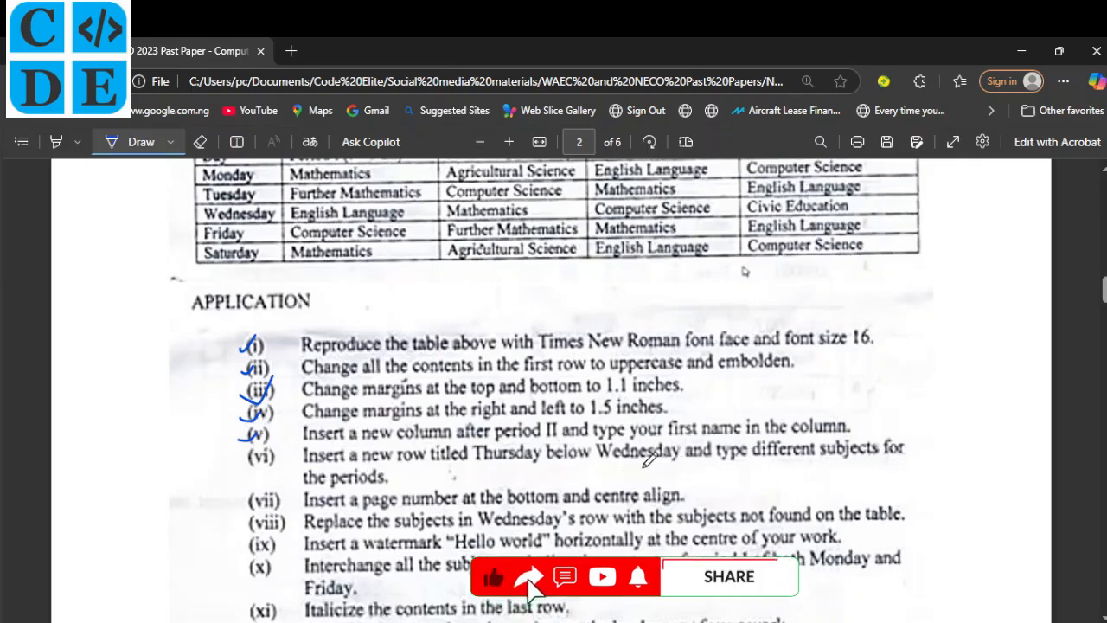
# Insert an empty row below Wednesday and start typing 'Thu' in its first cell.
pyautogui.moveTo(612, 465); pyautogui.dragTo(678, 465)
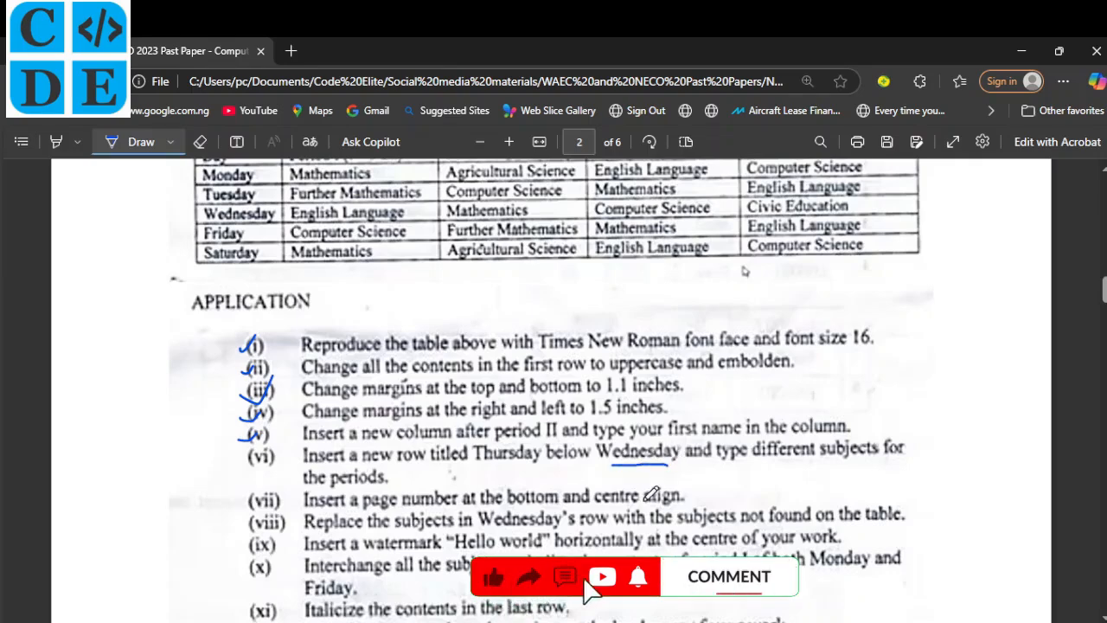
pyautogui.hotkey('alt', 'Tab')
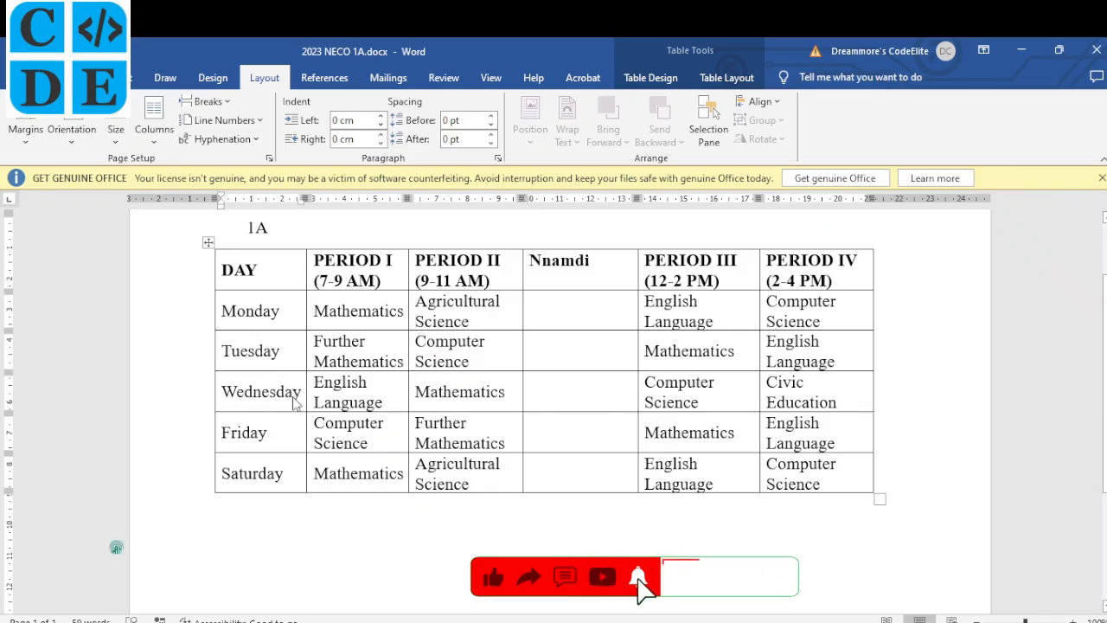
pyautogui.rightClick(294, 397)
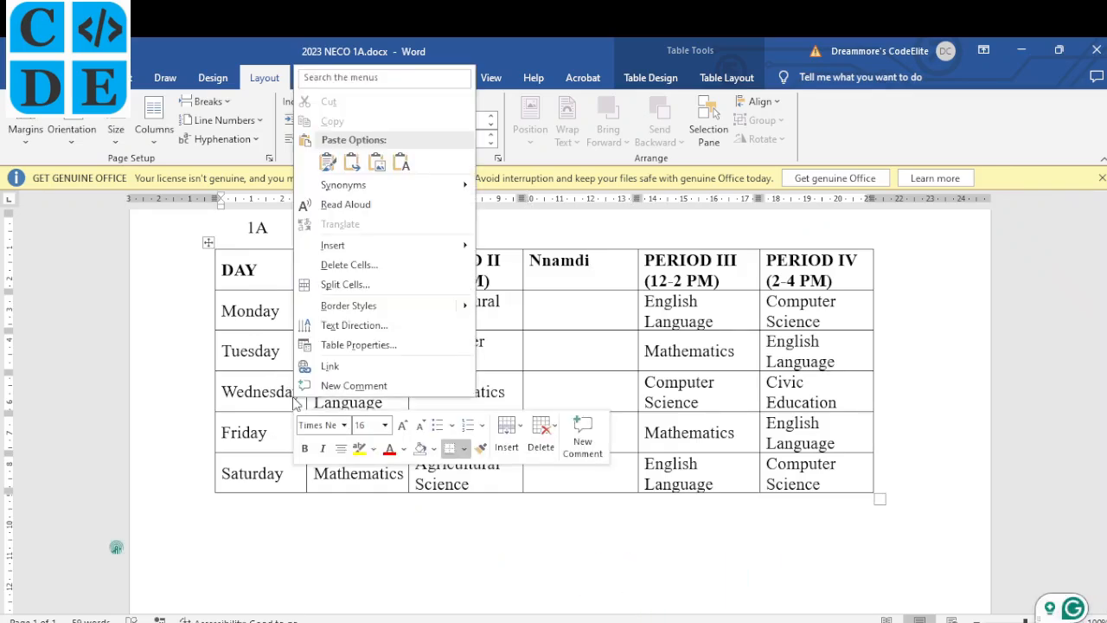
pyautogui.moveTo(400, 240)
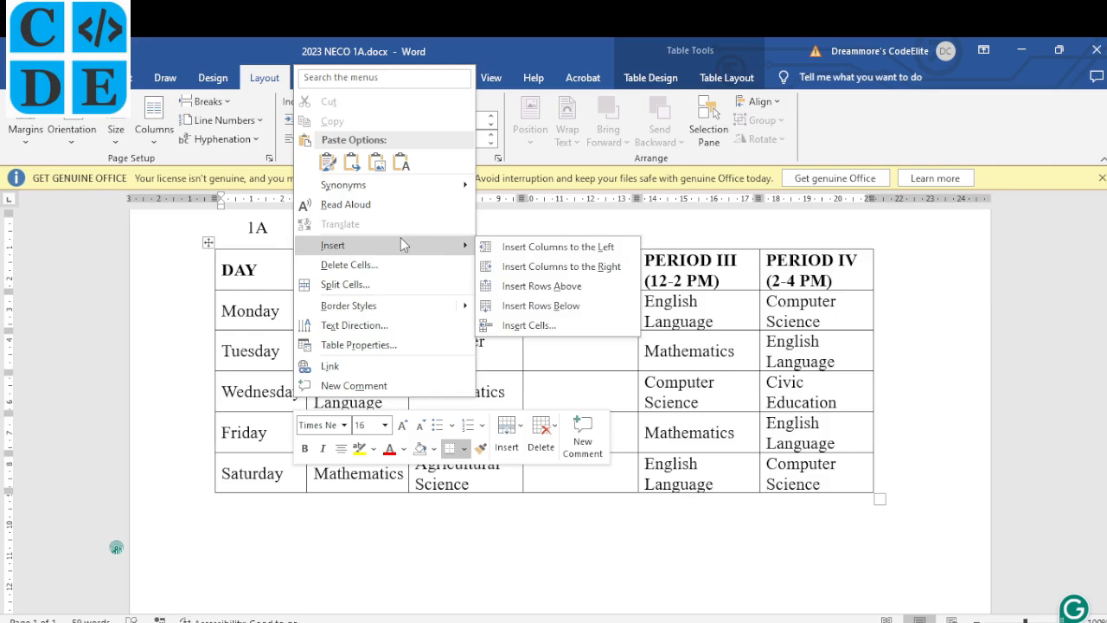
pyautogui.click(562, 307)
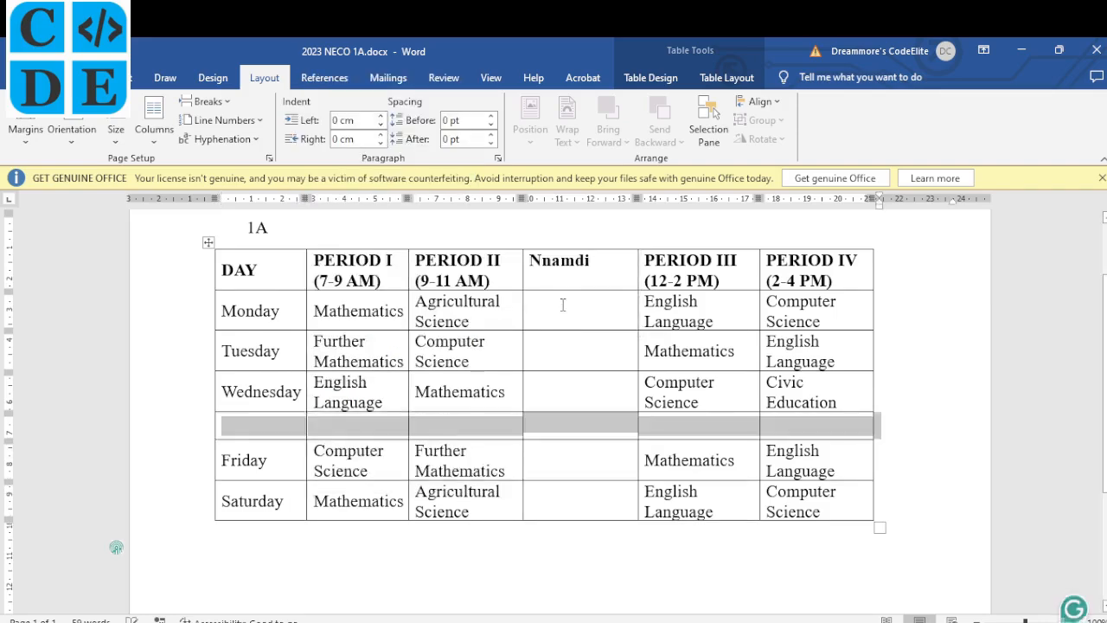
pyautogui.click(268, 427)
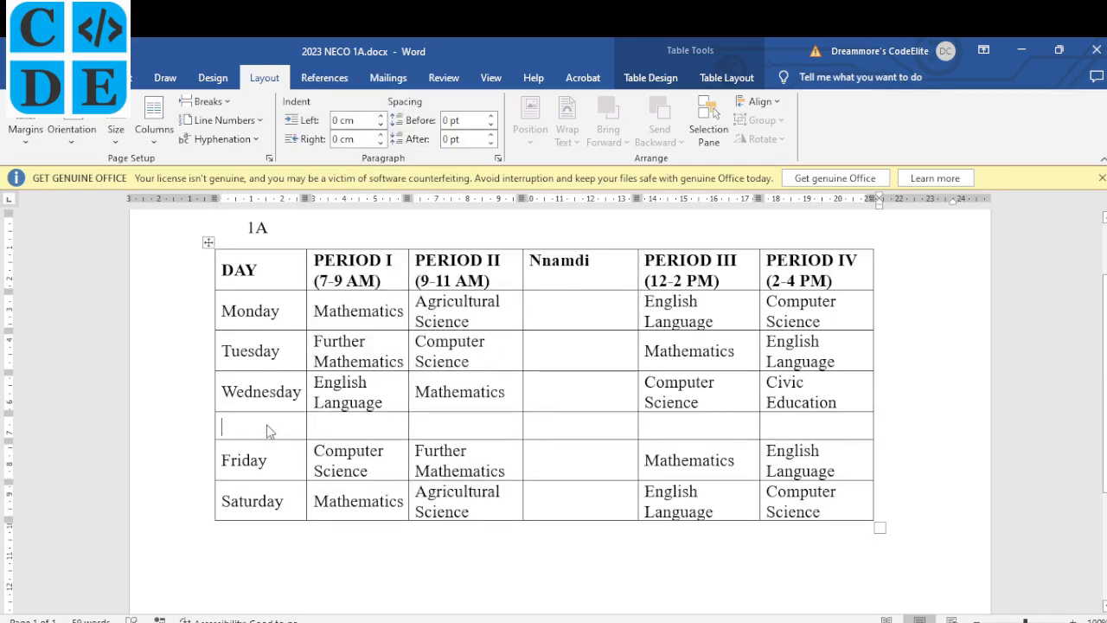
pyautogui.write('Thu')
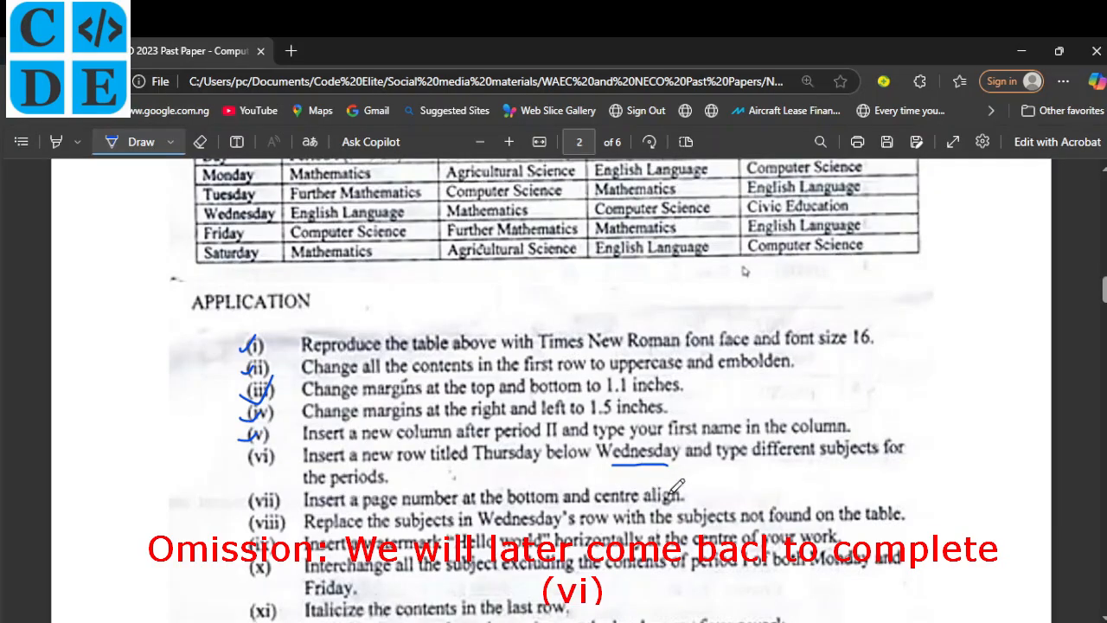
# Tick question (vi) on the past-paper PDF and return to the Word timetable.
pyautogui.moveTo(248, 456); pyautogui.dragTo(271, 442)
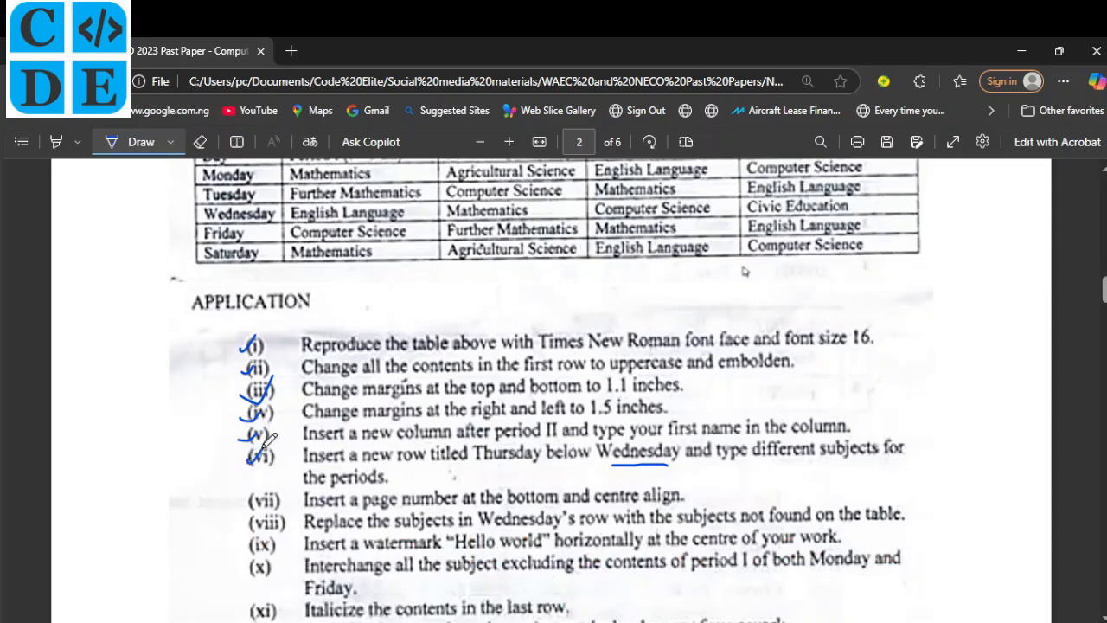
pyautogui.moveTo(247, 500); pyautogui.dragTo(268, 489)
pyautogui.click(619, 622)
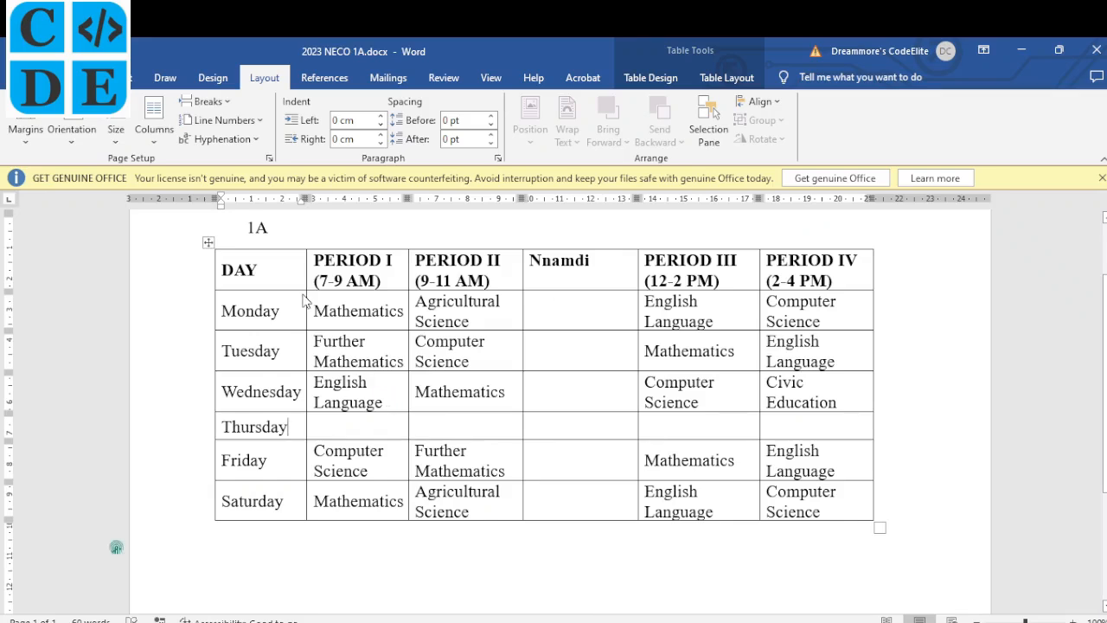
# Add a centred Plain Number 2 page number at the bottom of the page.
pyautogui.click(131, 78)
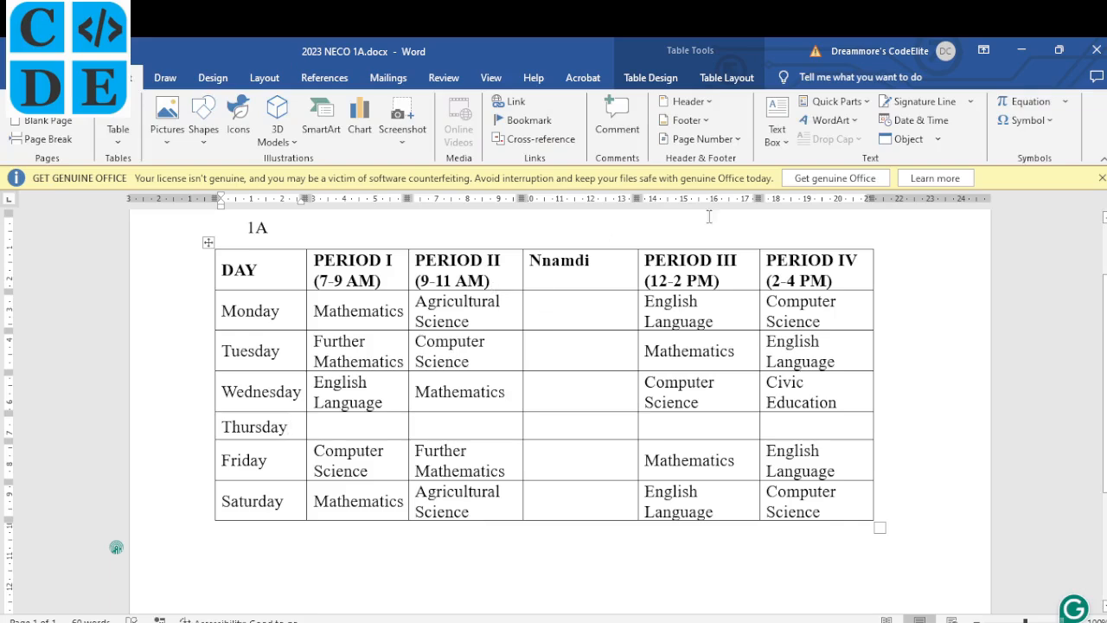
pyautogui.click(740, 142)
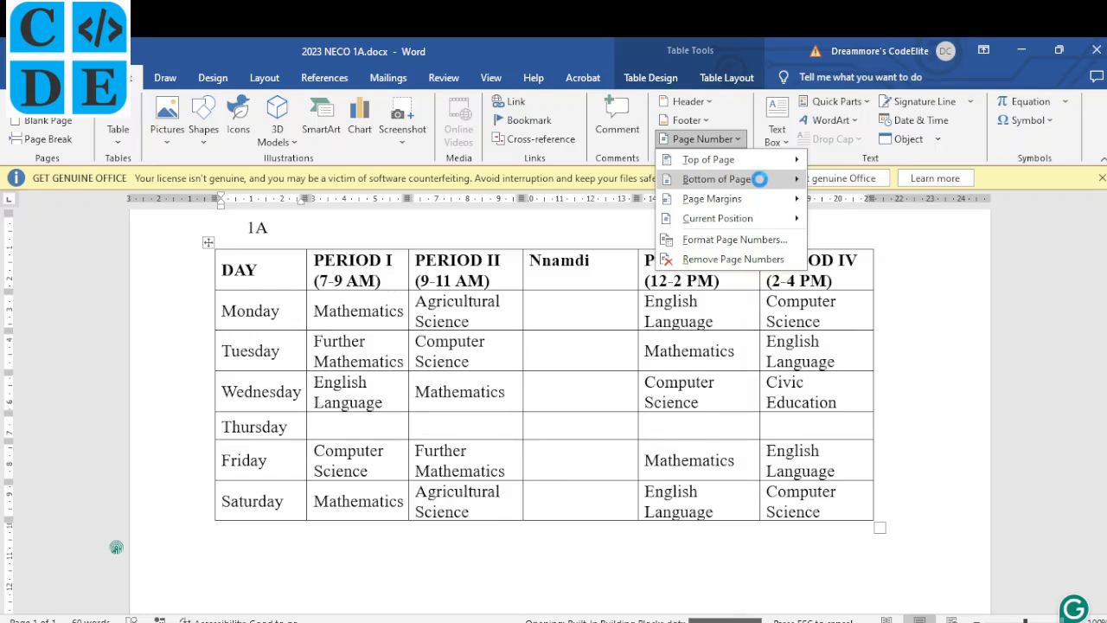
pyautogui.moveTo(762, 186)
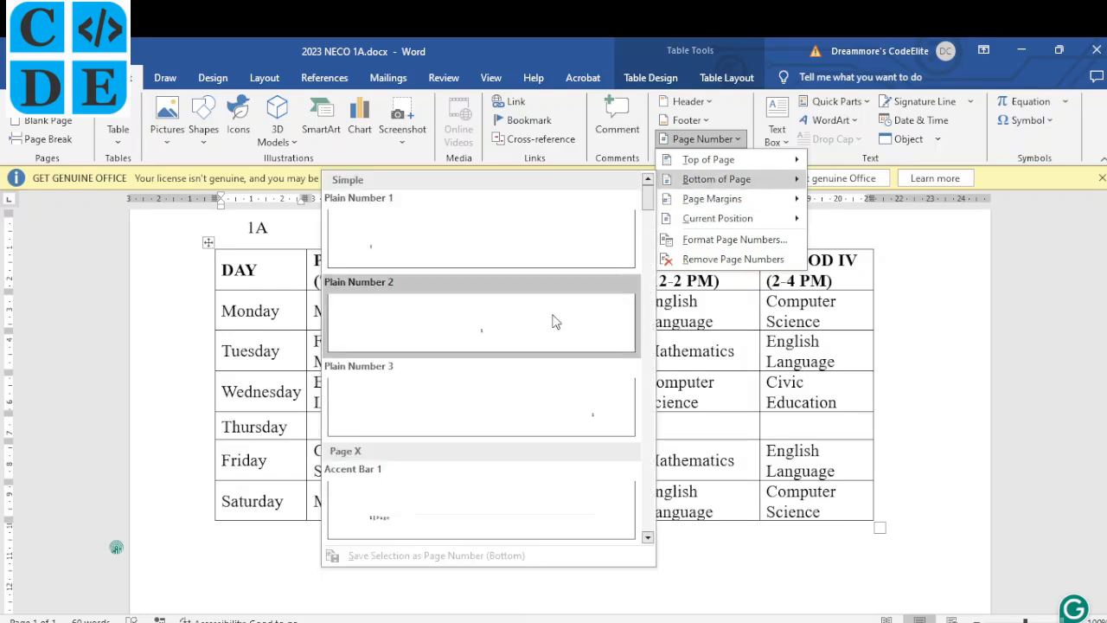
pyautogui.click(484, 335)
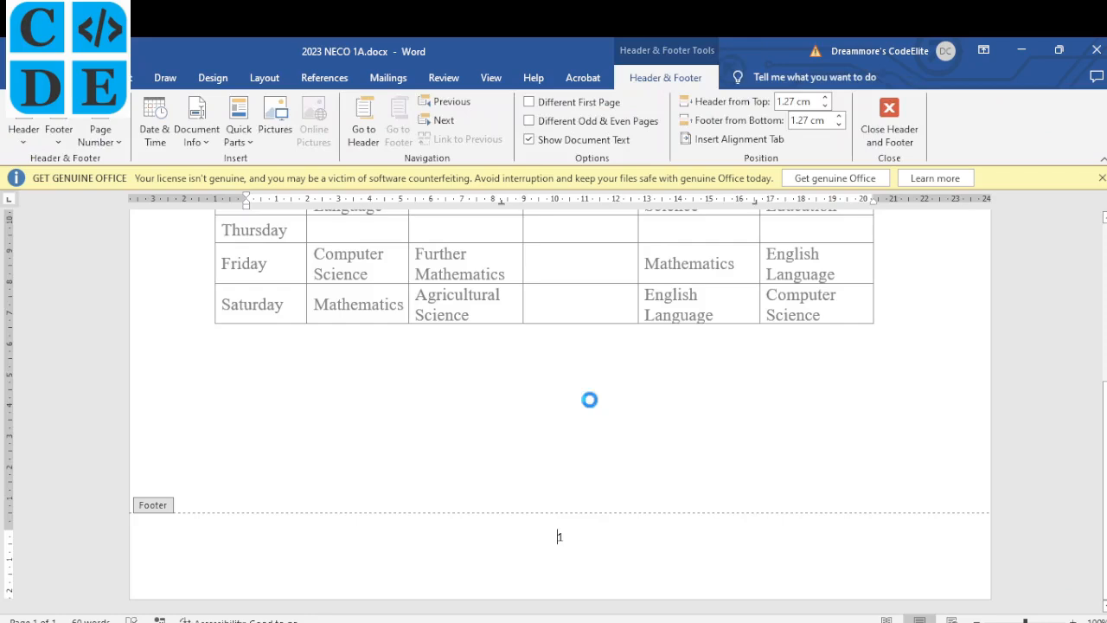
pyautogui.doubleClick(593, 408)
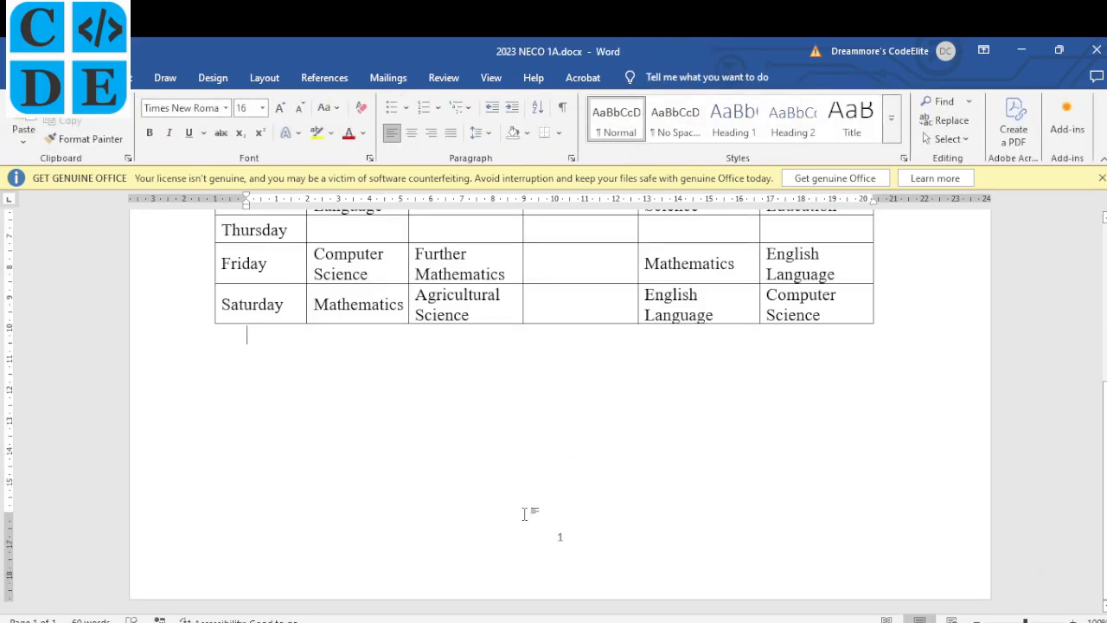
pyautogui.click(456, 621)
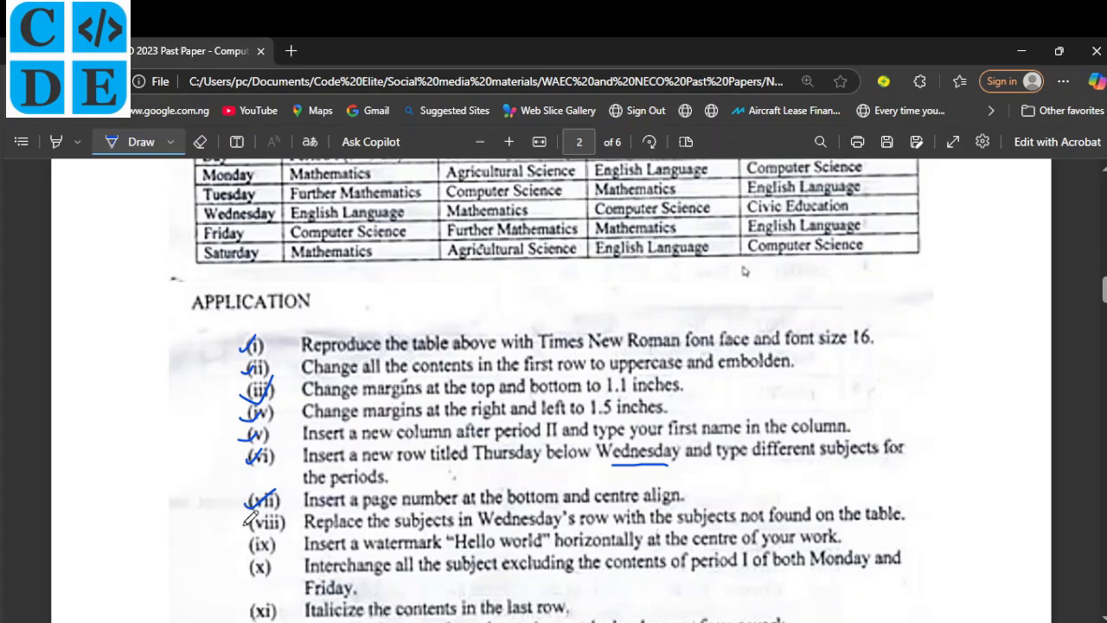
# Replace Wednesday's subjects with Home Economics, Data Processing, Physics and Chemistry.
pyautogui.hotkey('alt', 'Tab')
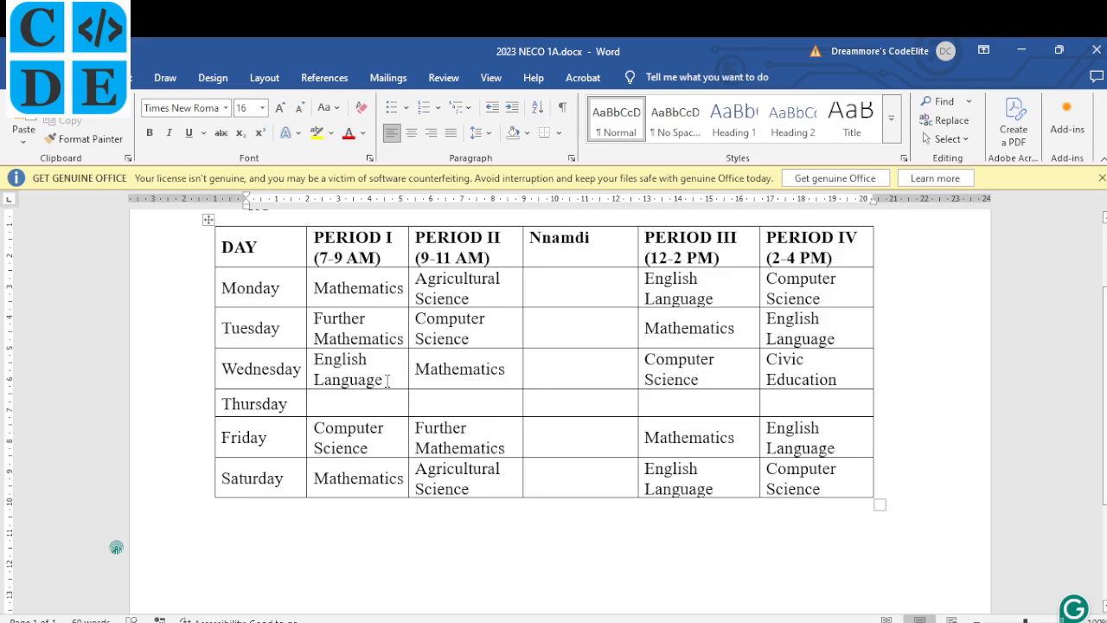
pyautogui.moveTo(386, 380); pyautogui.dragTo(318, 363)
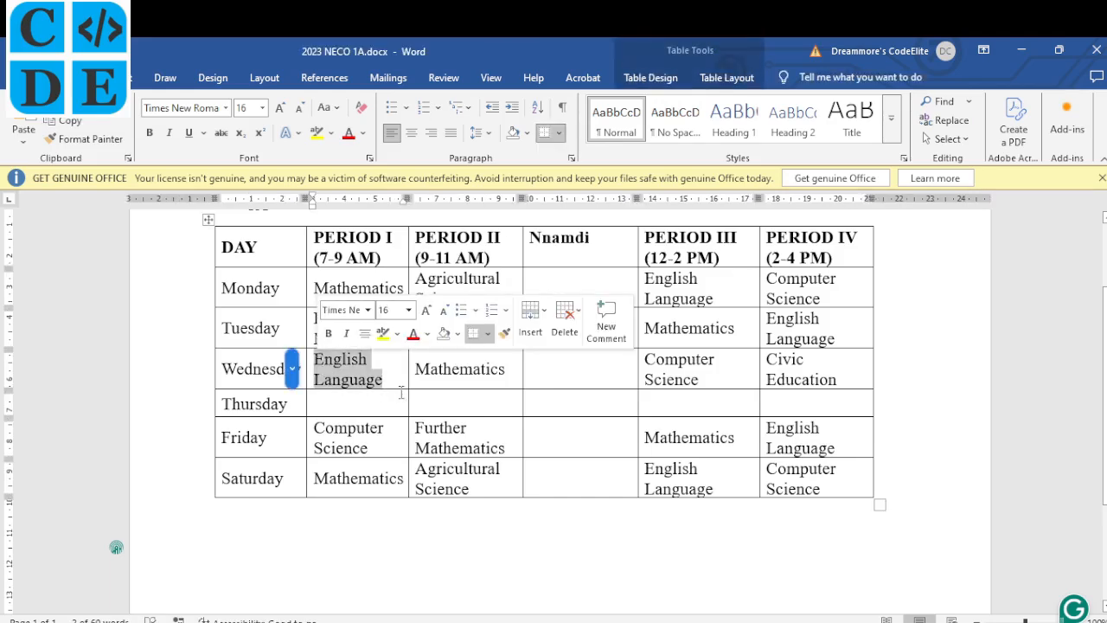
pyautogui.write('Home E')
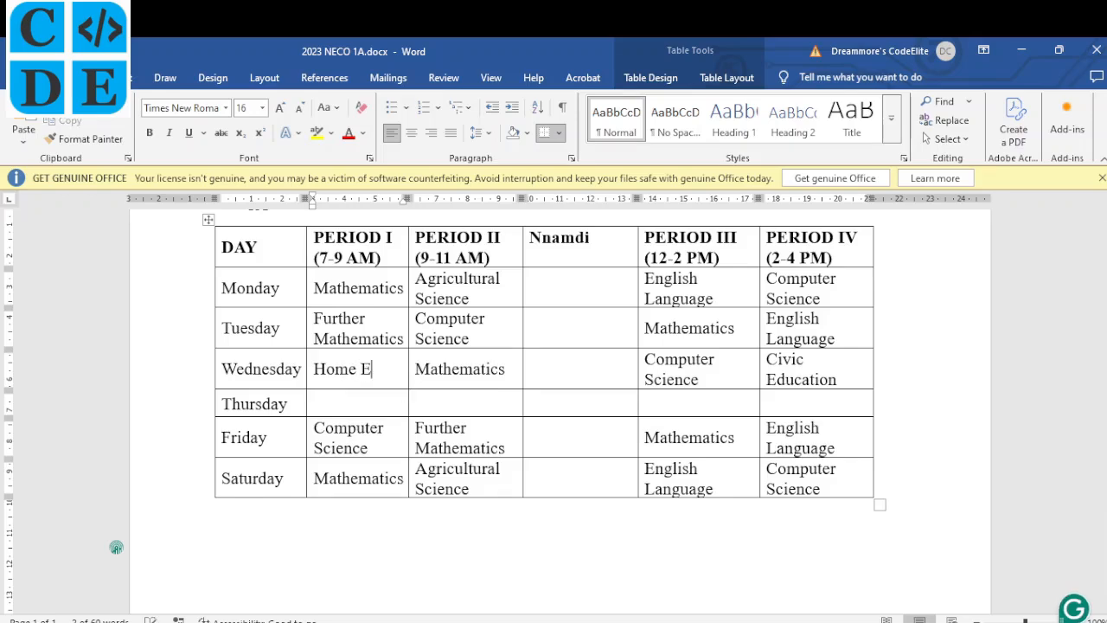
pyautogui.write('conomics')
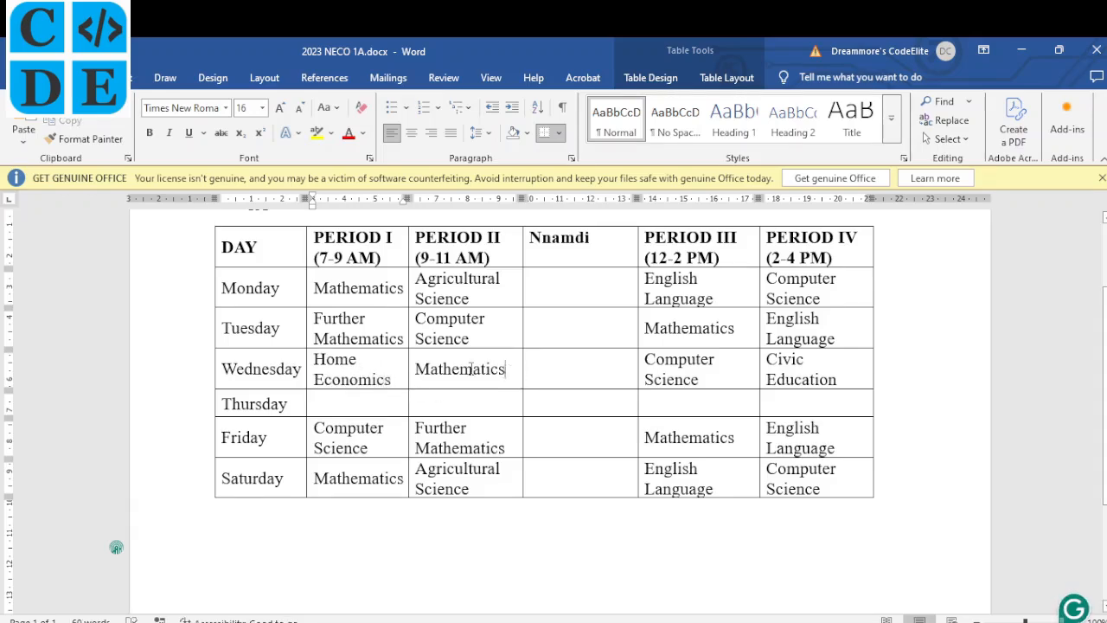
pyautogui.moveTo(511, 372); pyautogui.dragTo(418, 371)
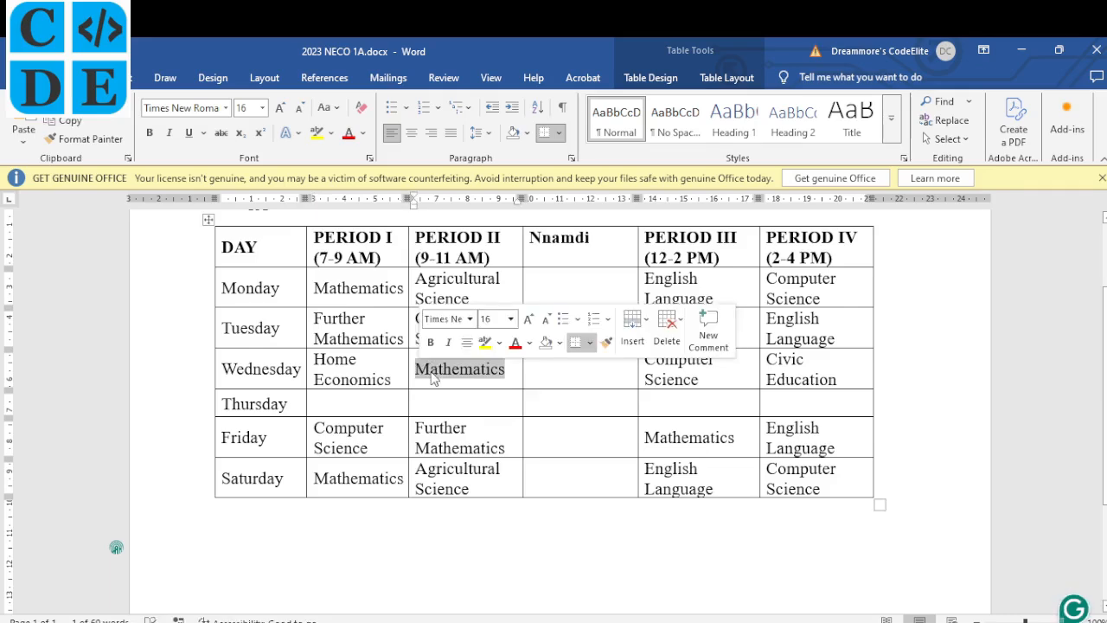
pyautogui.write('Data')
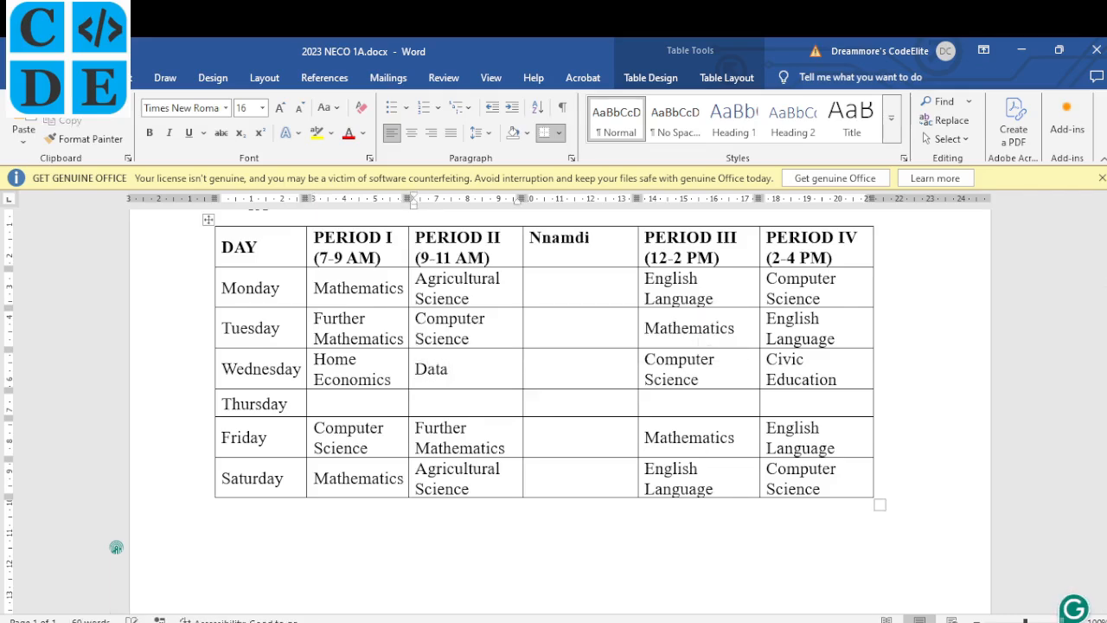
pyautogui.write(' Processing')
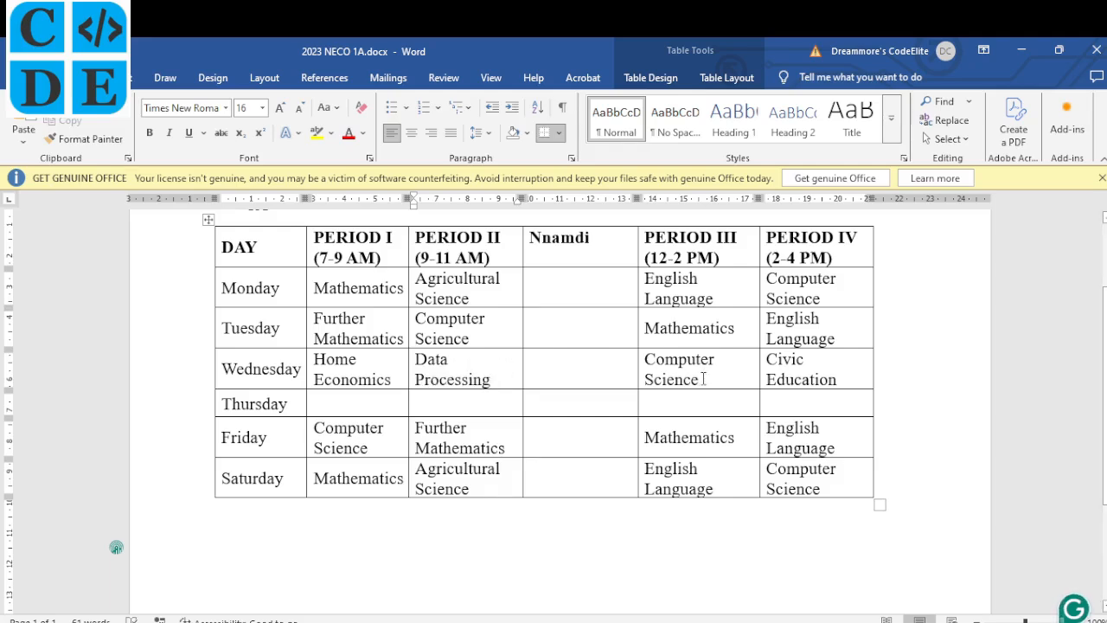
pyautogui.moveTo(703, 378); pyautogui.dragTo(646, 359)
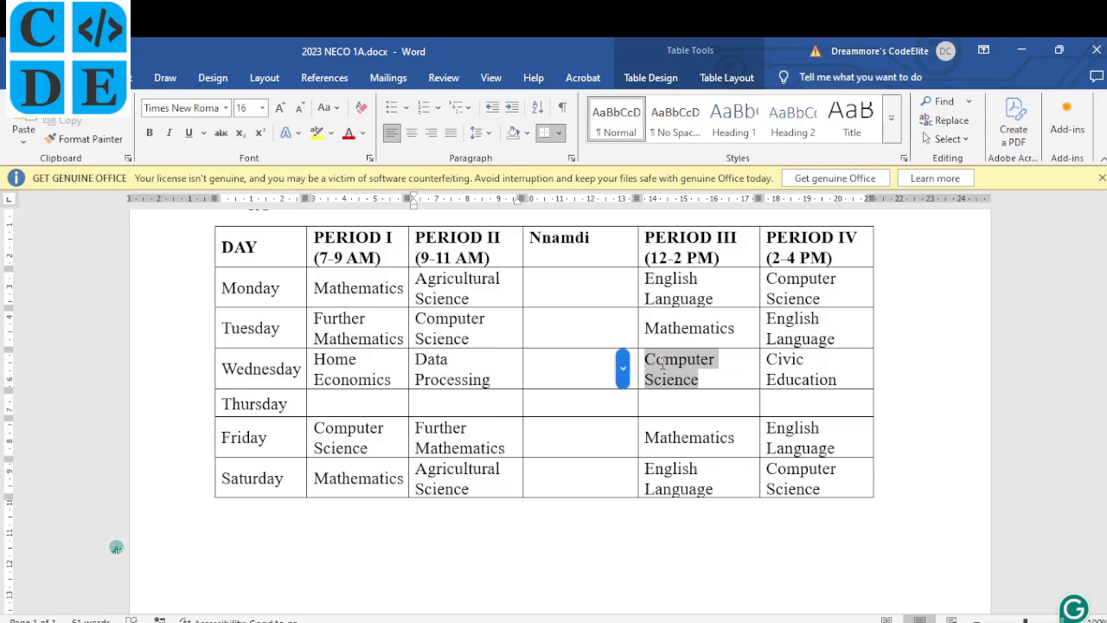
pyautogui.write('Phys')
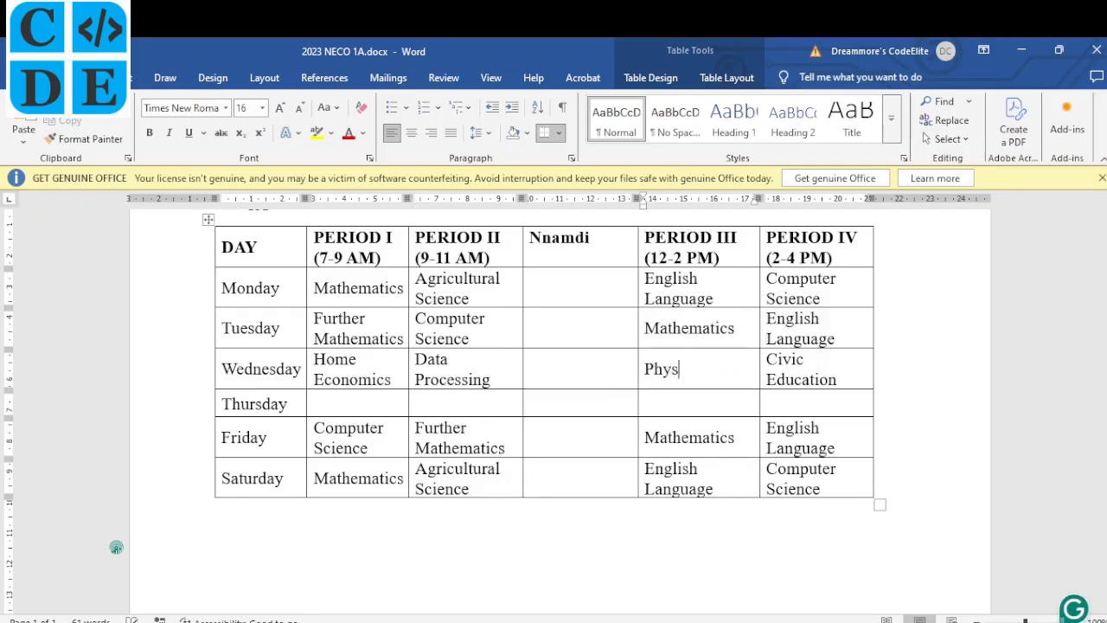
pyautogui.write('ics')
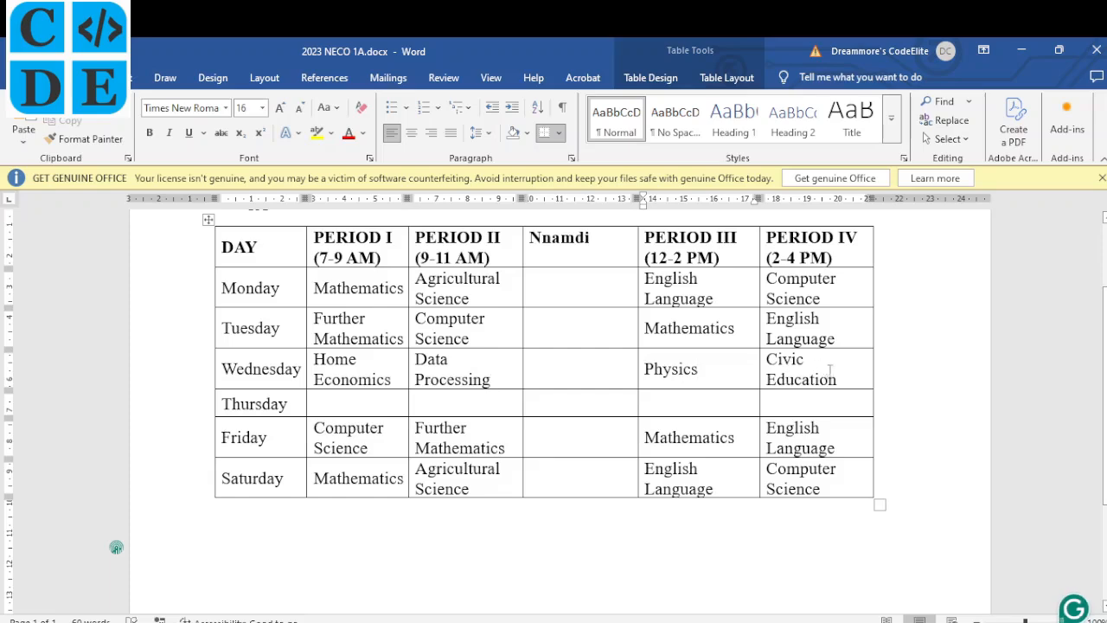
pyautogui.moveTo(839, 379); pyautogui.dragTo(784, 362)
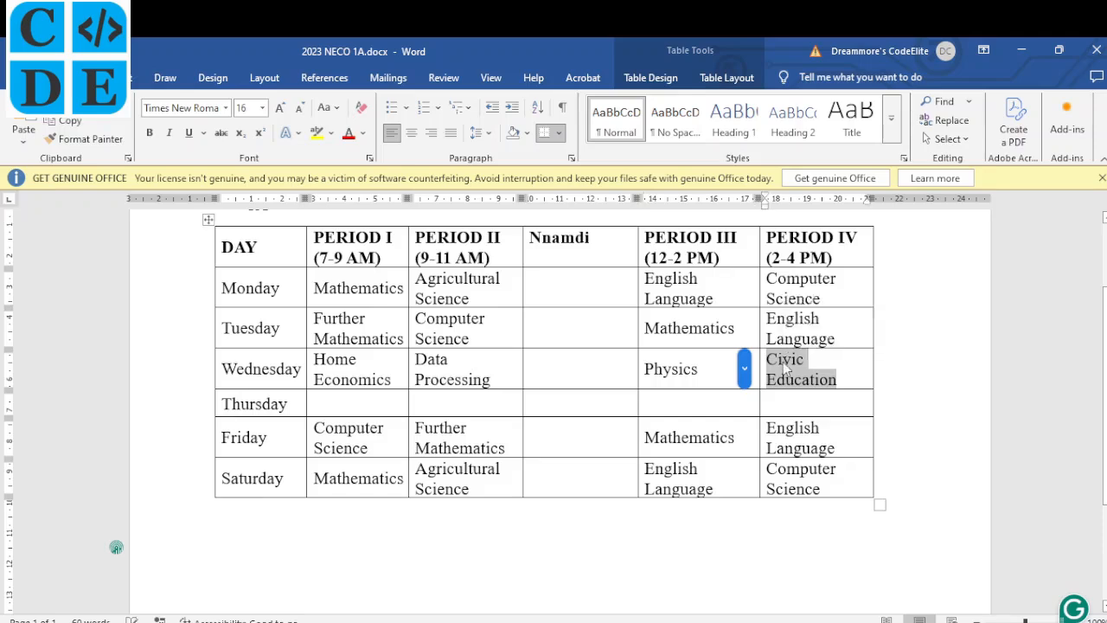
pyautogui.write('Chemistry')
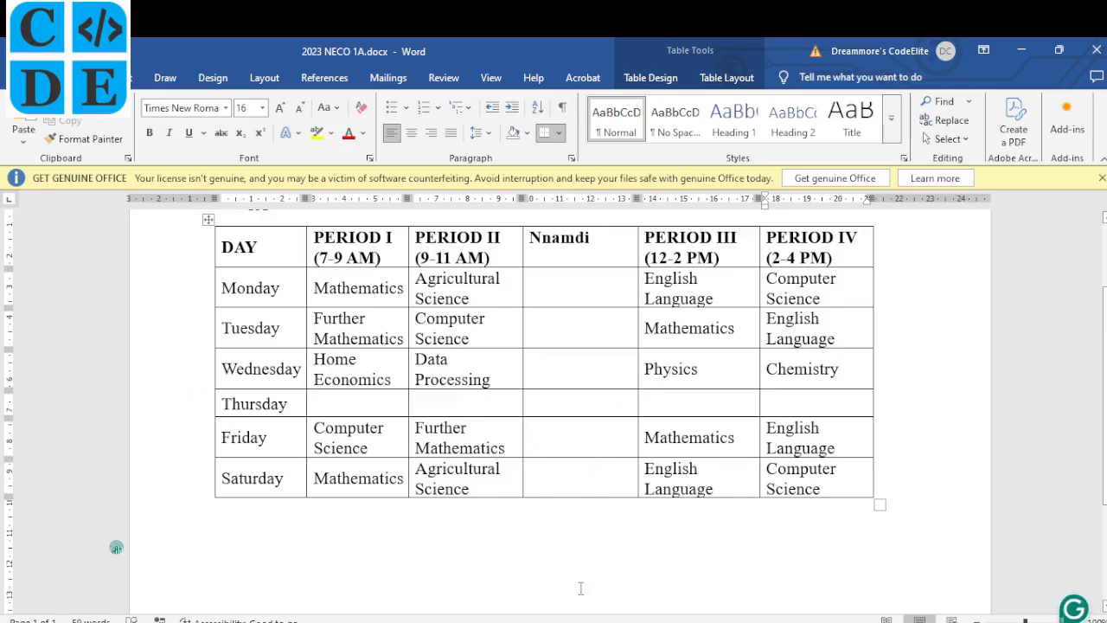
pyautogui.hotkey('alt', 'Tab')
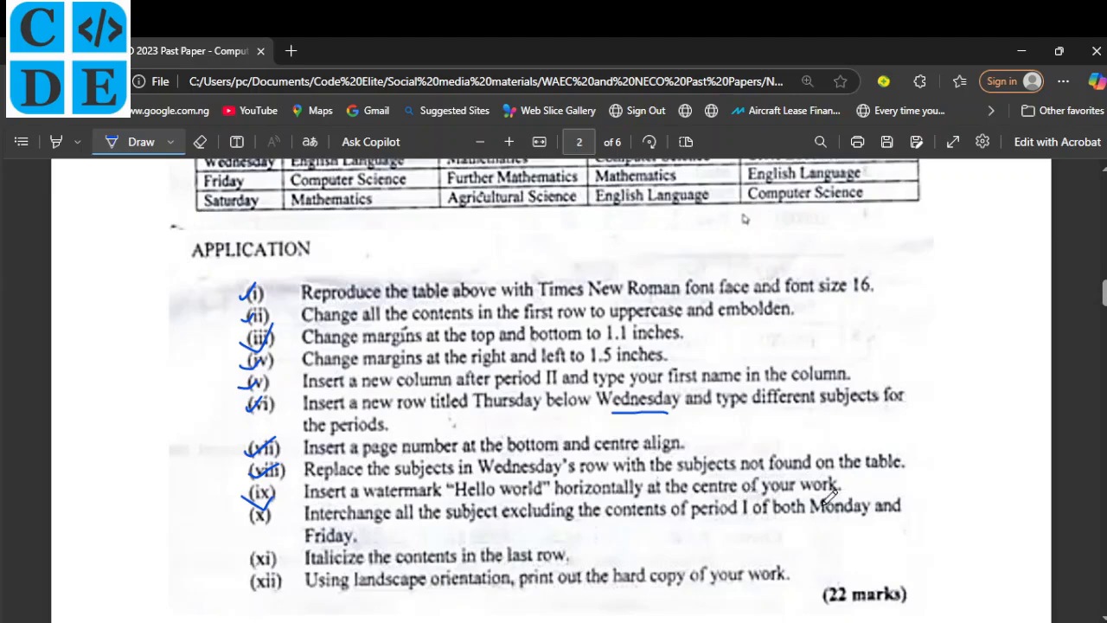
# Open the Custom Watermark dialog from the Design tab and choose a text watermark.
pyautogui.click(616, 621)
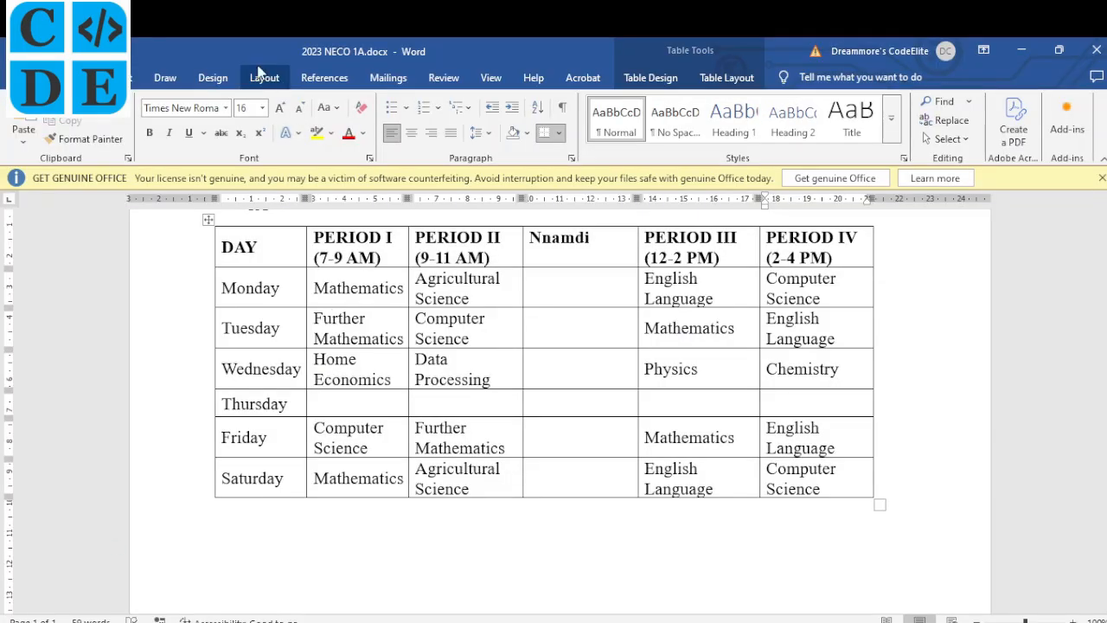
pyautogui.click(213, 78)
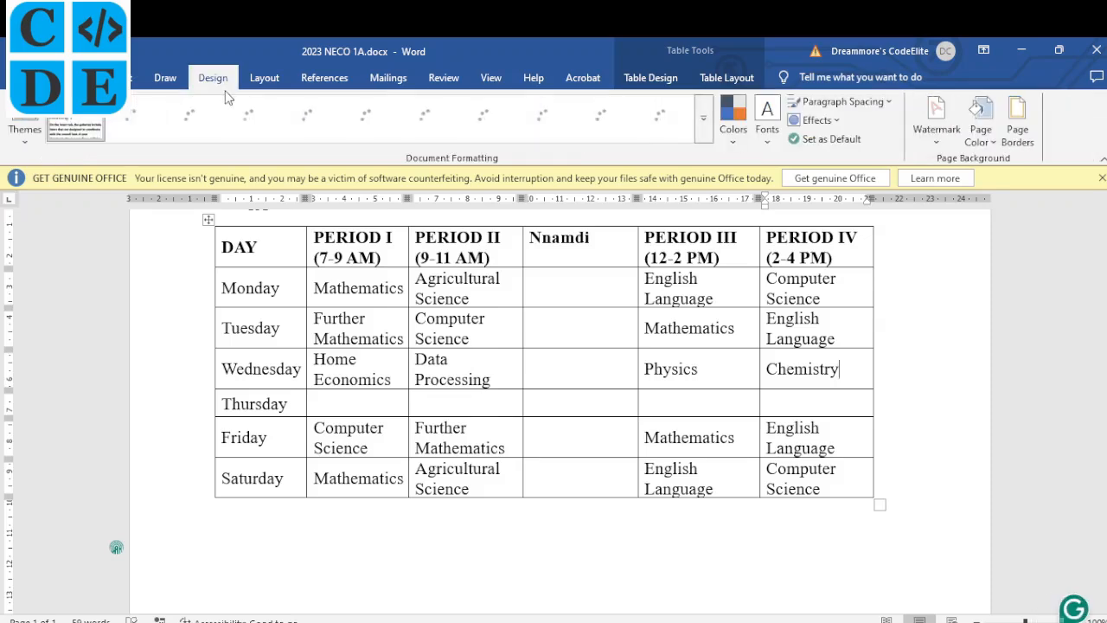
pyautogui.click(937, 143)
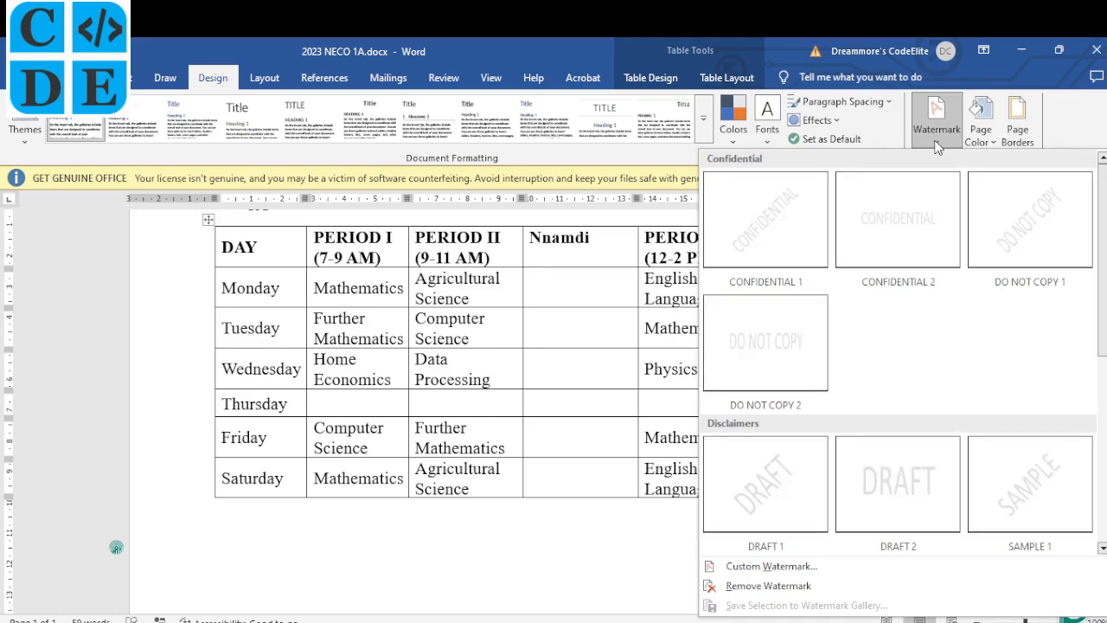
pyautogui.click(740, 568)
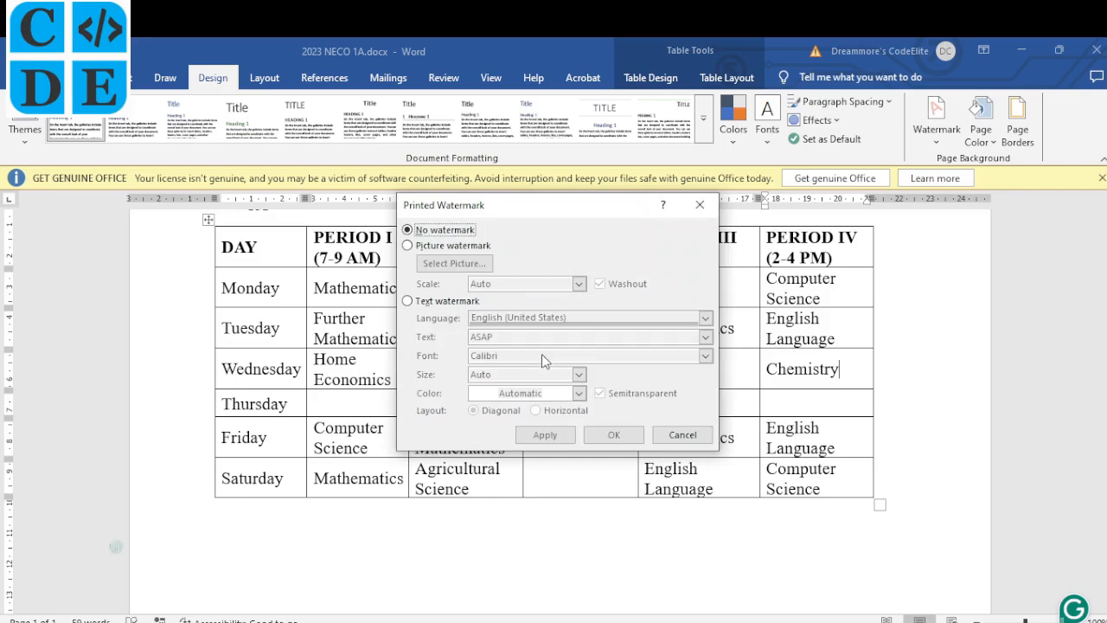
pyautogui.click(458, 302)
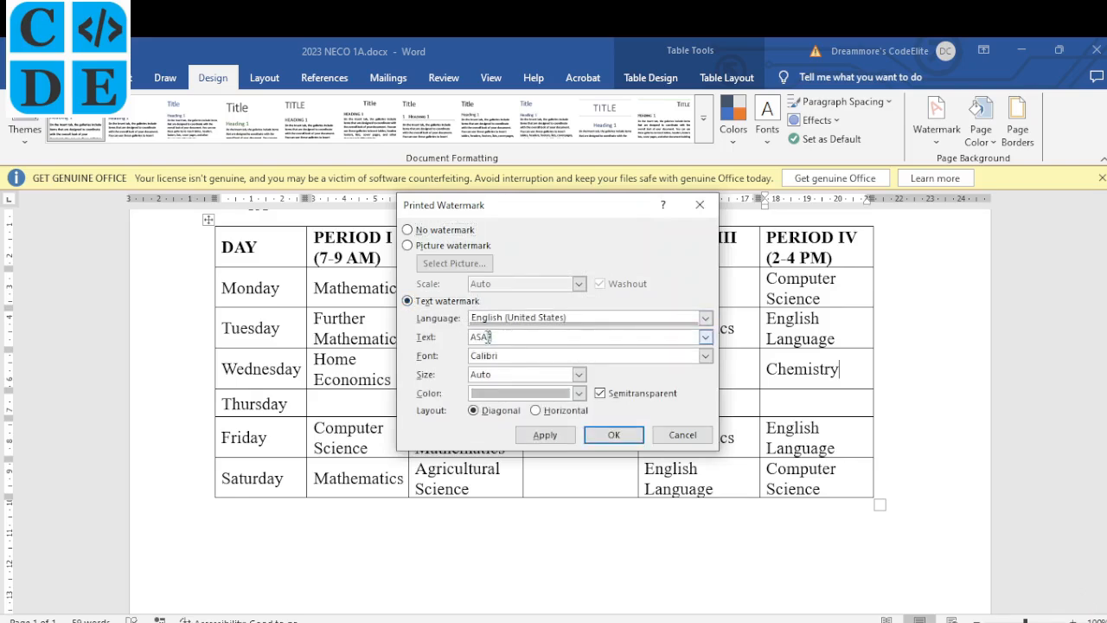
# Enter 'Hello world' as the watermark text, set Horizontal layout, and apply it.
pyautogui.moveTo(490, 337); pyautogui.dragTo(467, 337)
pyautogui.click(467, 619)
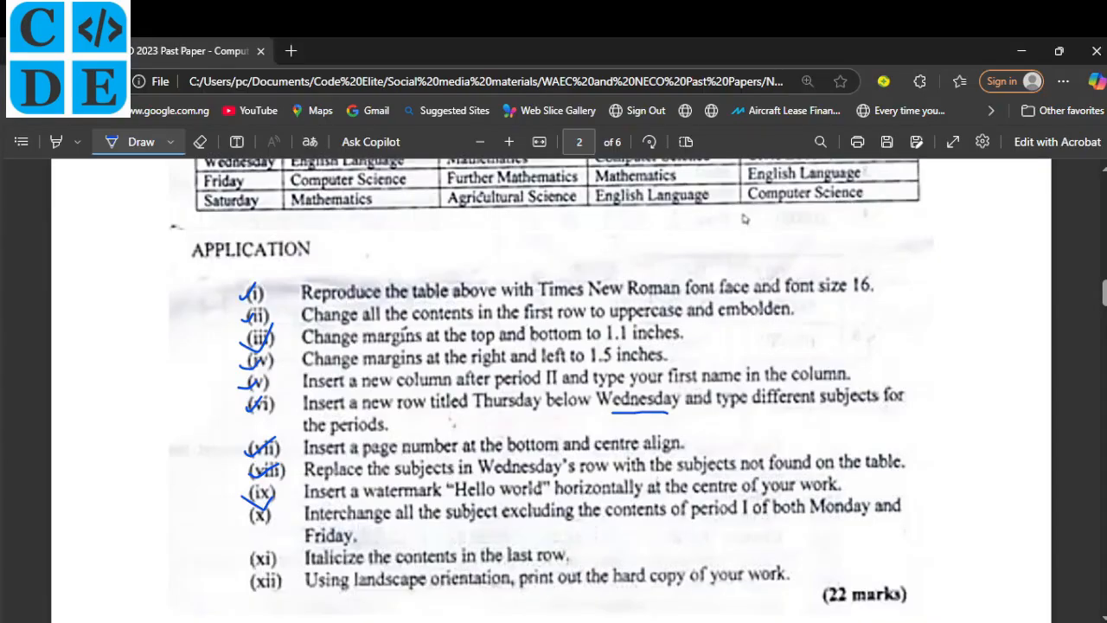
pyautogui.click(484, 619)
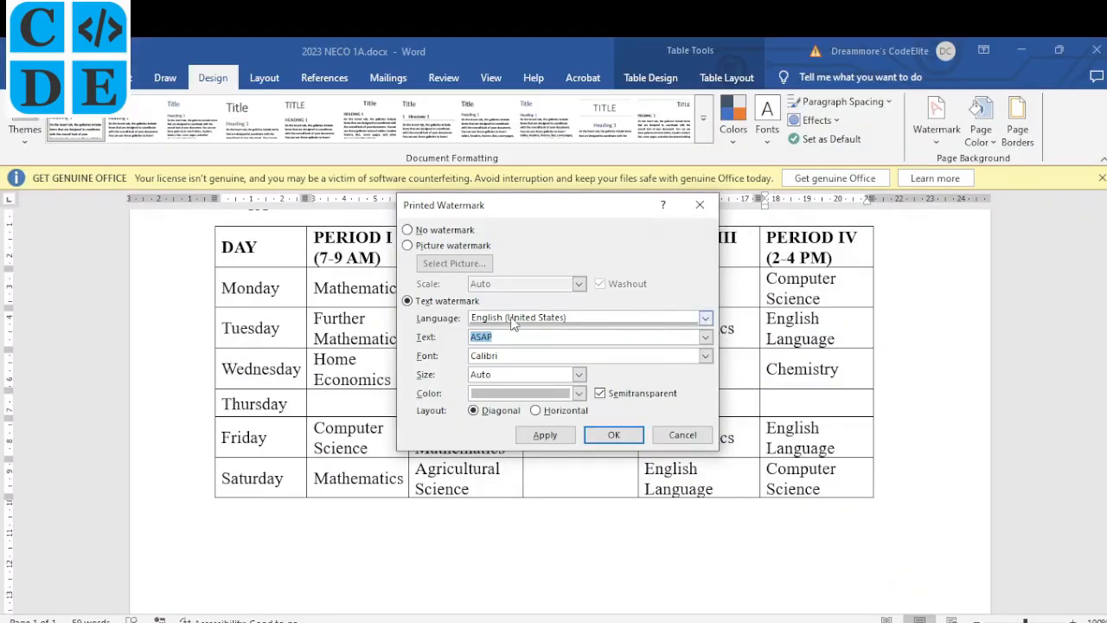
pyautogui.write('Hello world')
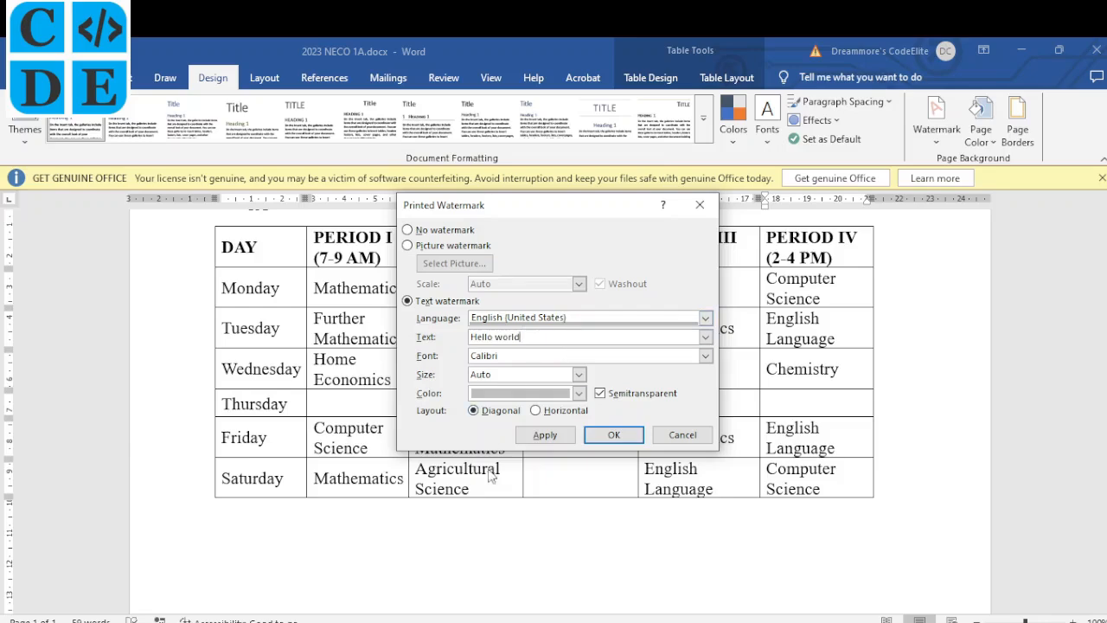
pyautogui.click(480, 619)
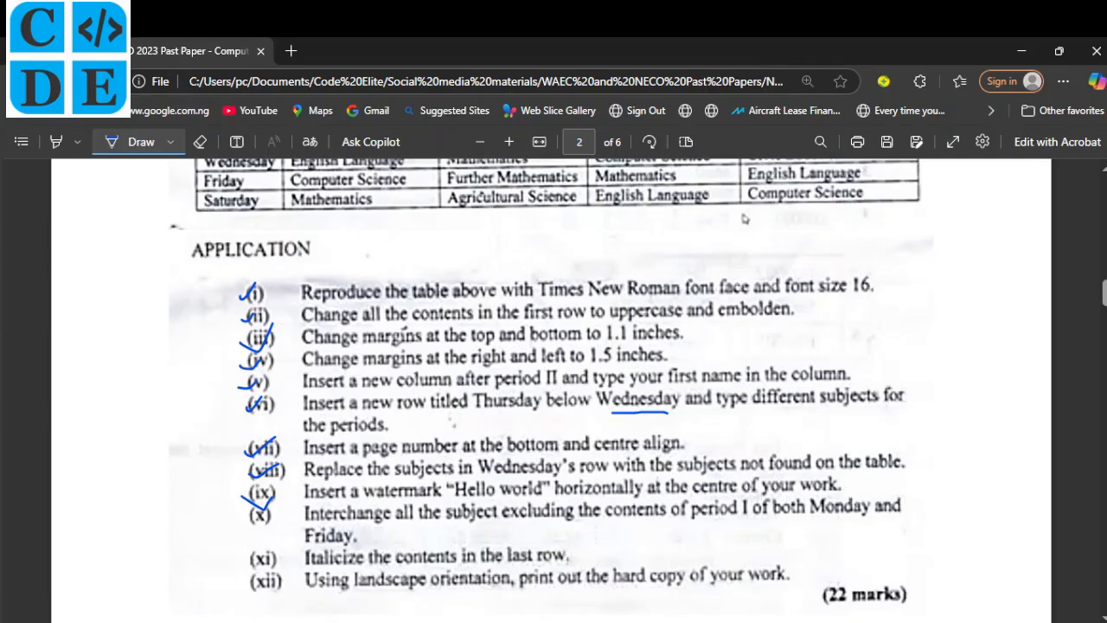
pyautogui.click(481, 618)
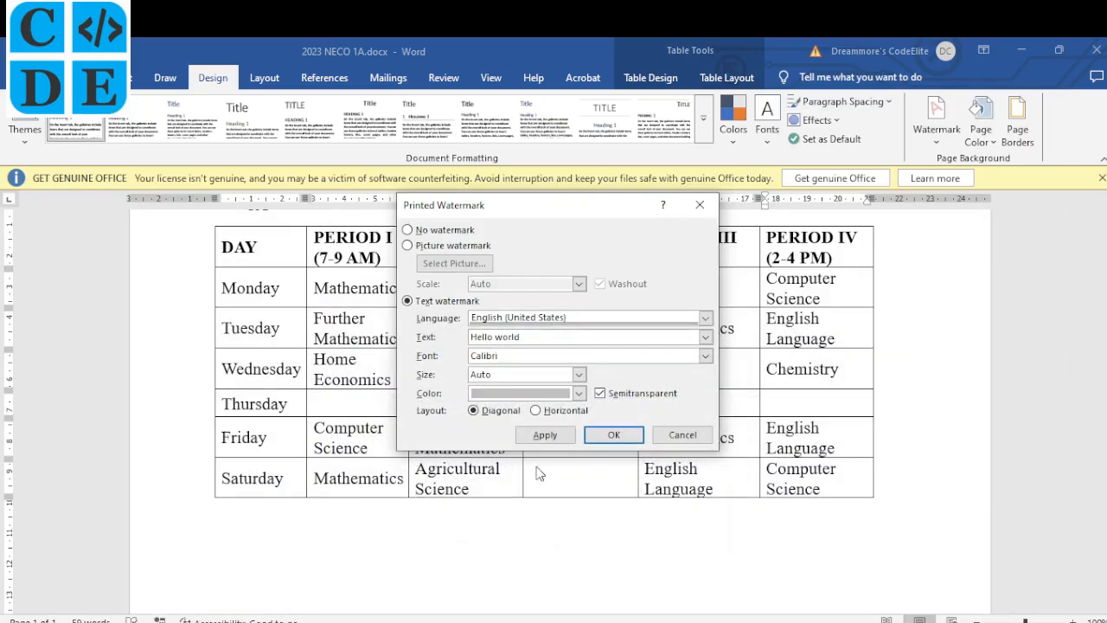
pyautogui.click(550, 412)
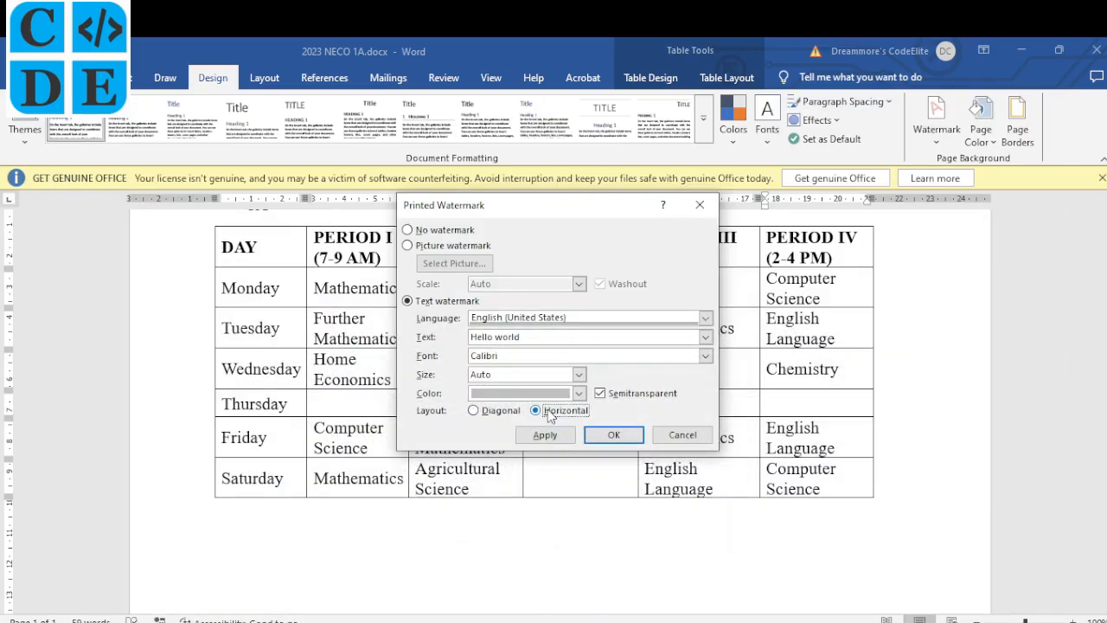
pyautogui.click(609, 437)
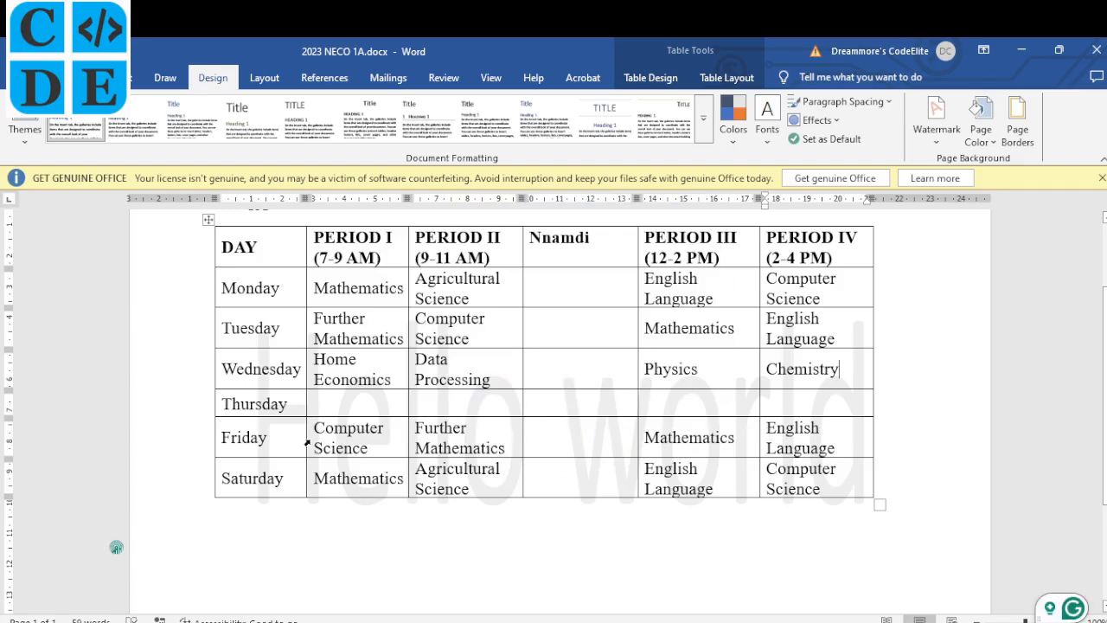
# Underline 'Thursday' and 'type different subjects for' in item (vi) of the exam PDF.
pyautogui.hotkey('alt', 'Tab')
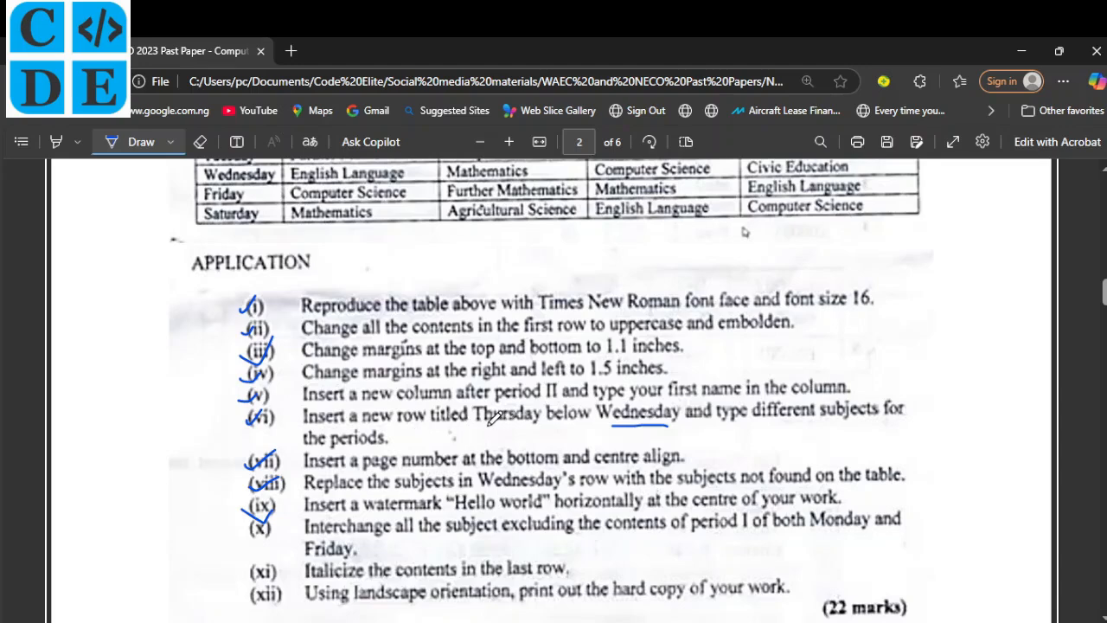
pyautogui.moveTo(486, 425); pyautogui.dragTo(540, 423)
pyautogui.moveTo(719, 427); pyautogui.dragTo(906, 417)
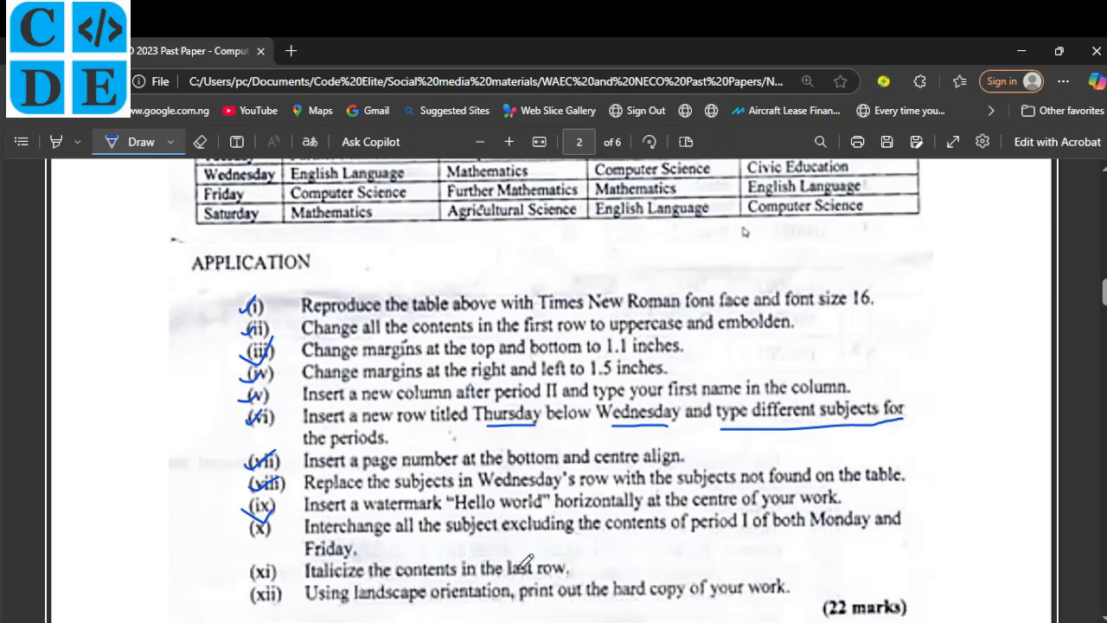
pyautogui.hotkey('alt', 'Tab')
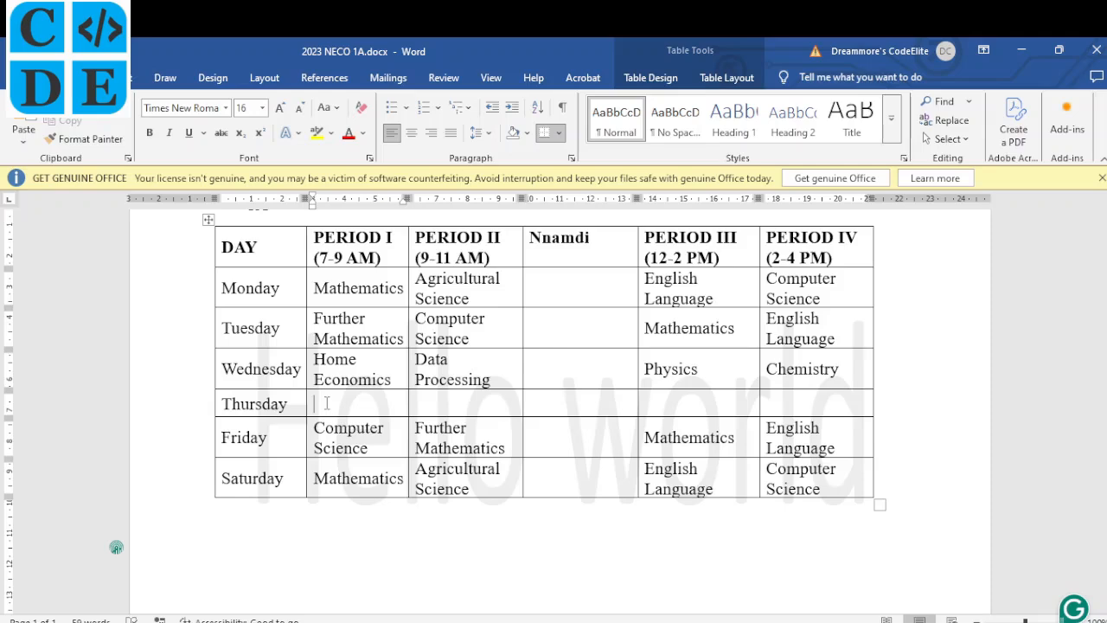
# Fill Thursday's periods with Geography, Economics, Government and CRS, then tick item (x) on the PDF.
pyautogui.write('eography')
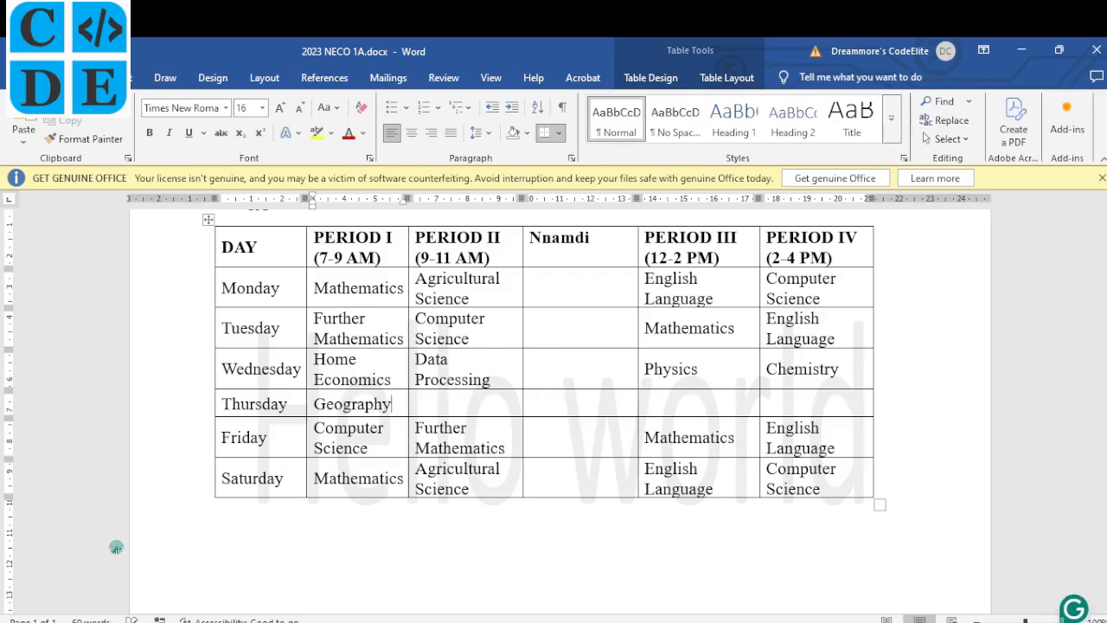
pyautogui.press('Tab')
pyautogui.write('Eci')
pyautogui.write('onomi')
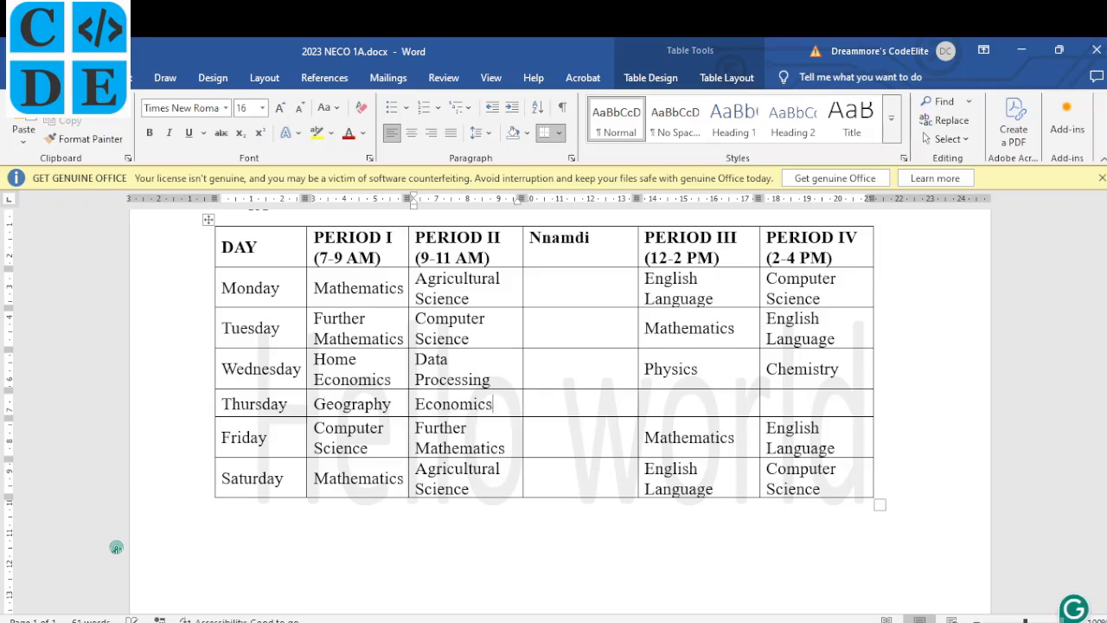
pyautogui.write('cs')
pyautogui.press('Tab')
pyautogui.press('Tab')
pyautogui.write('Government')
pyautogui.press('Tab')
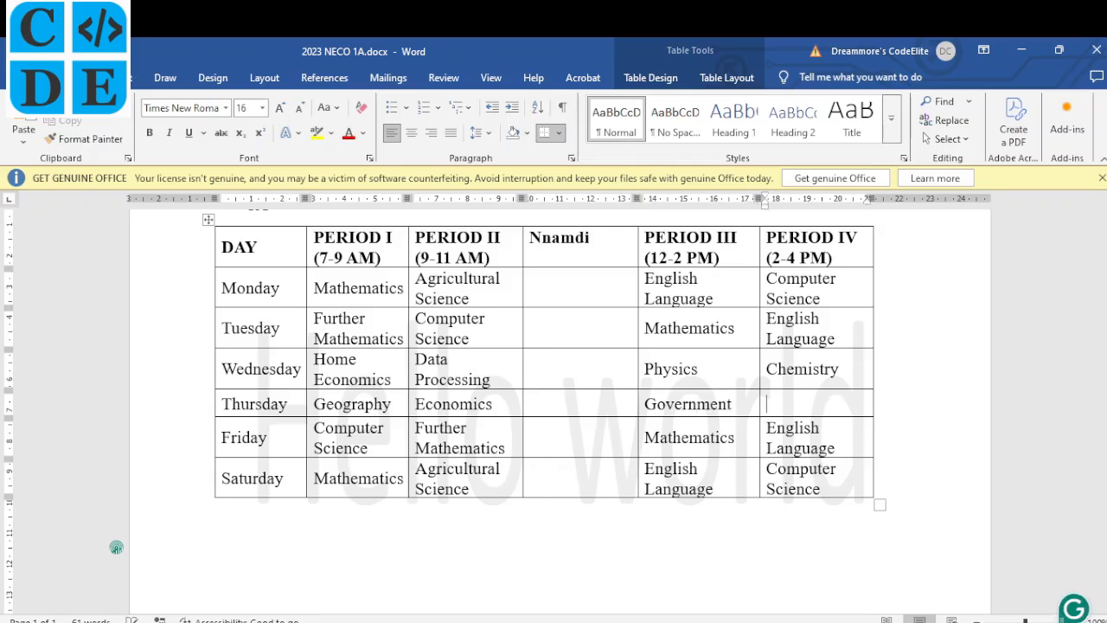
pyautogui.write('CRS')
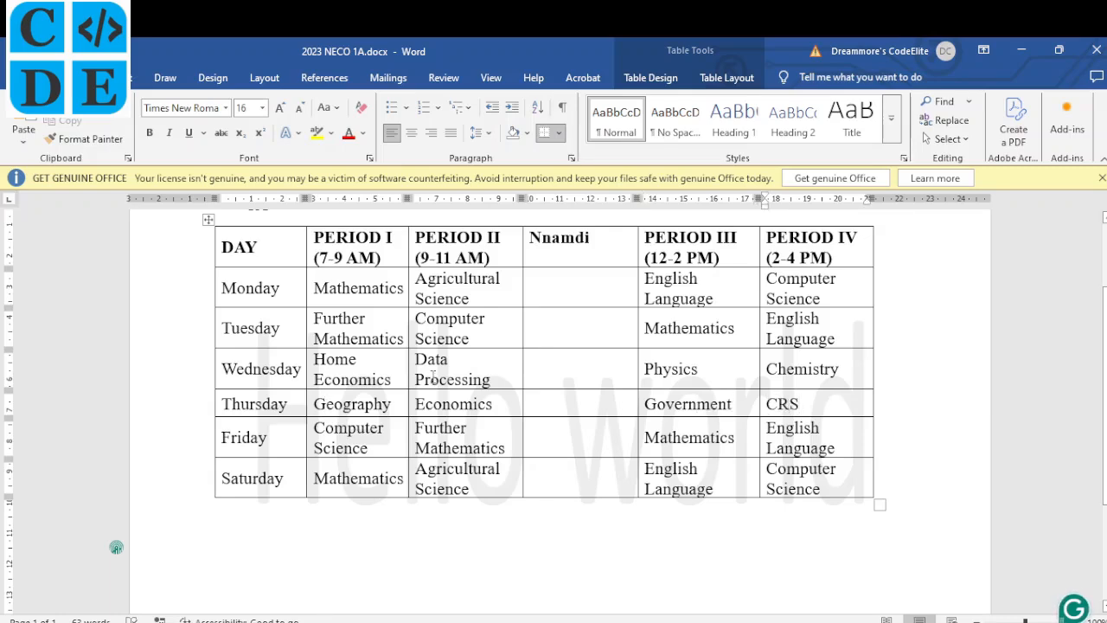
pyautogui.scroll(1, 328, 441)
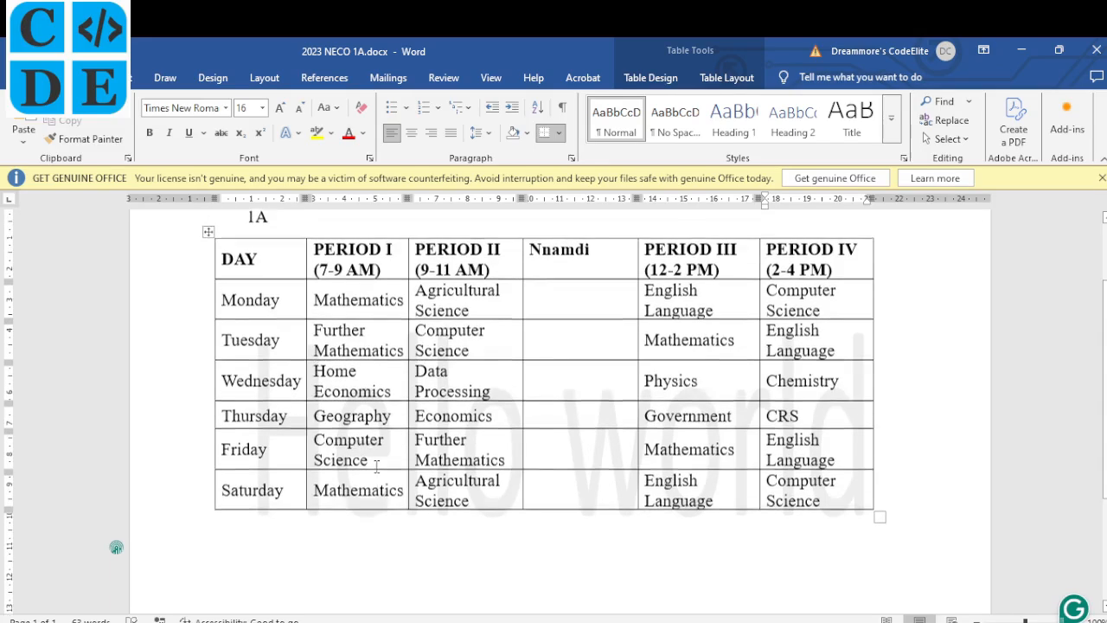
pyautogui.moveTo(260, 527); pyautogui.dragTo(280, 519)
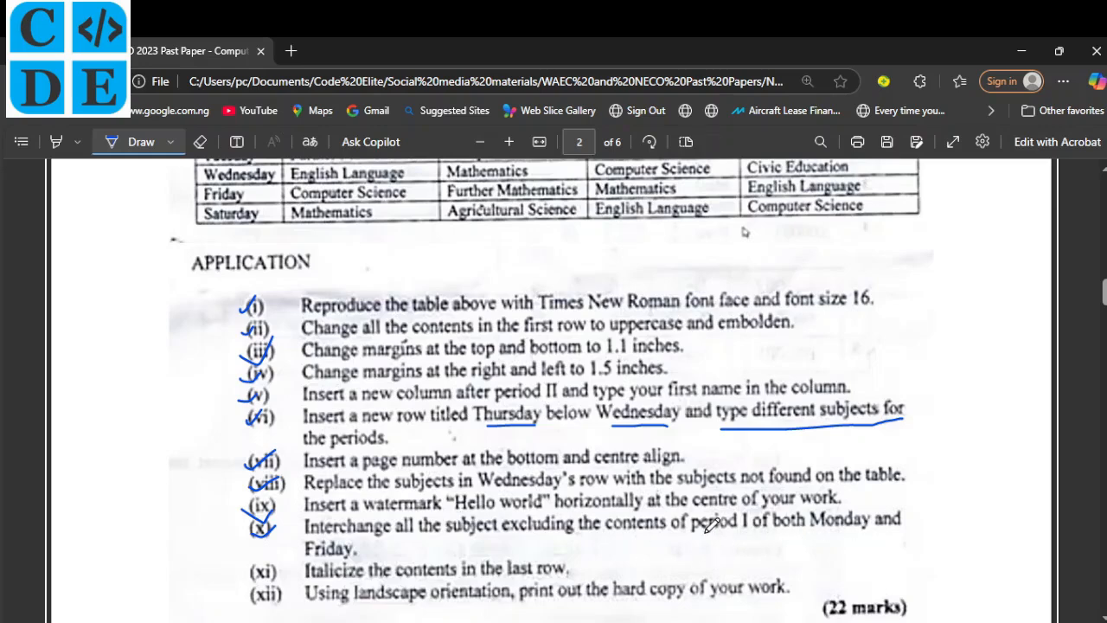
# Colour Monday's Mathematics and Friday's Computer Science red.
pyautogui.click(630, 622)
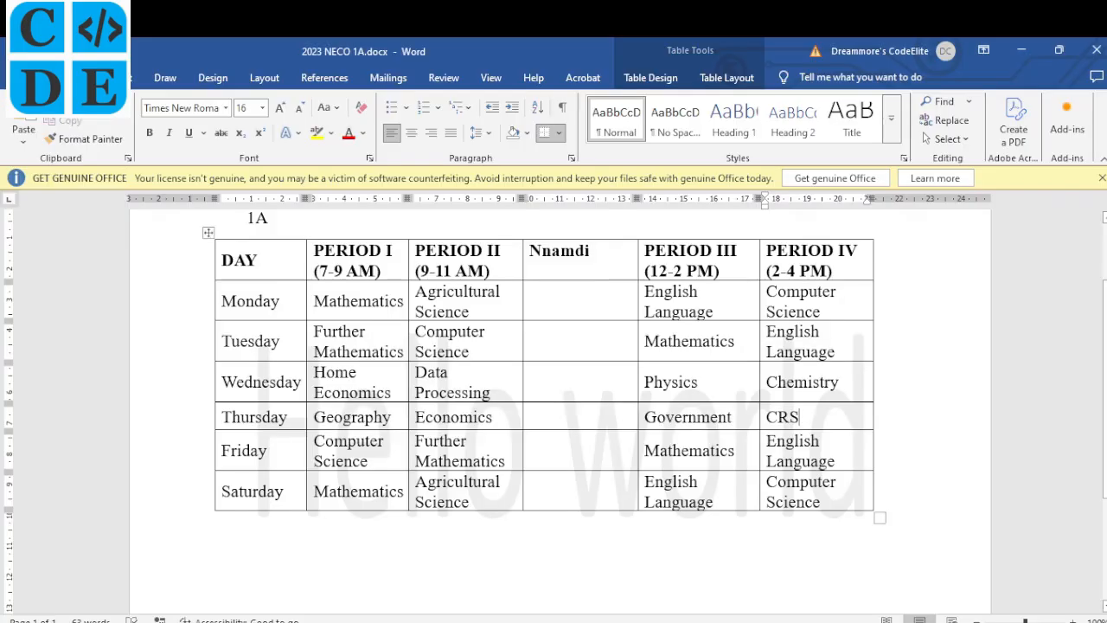
pyautogui.click(353, 305)
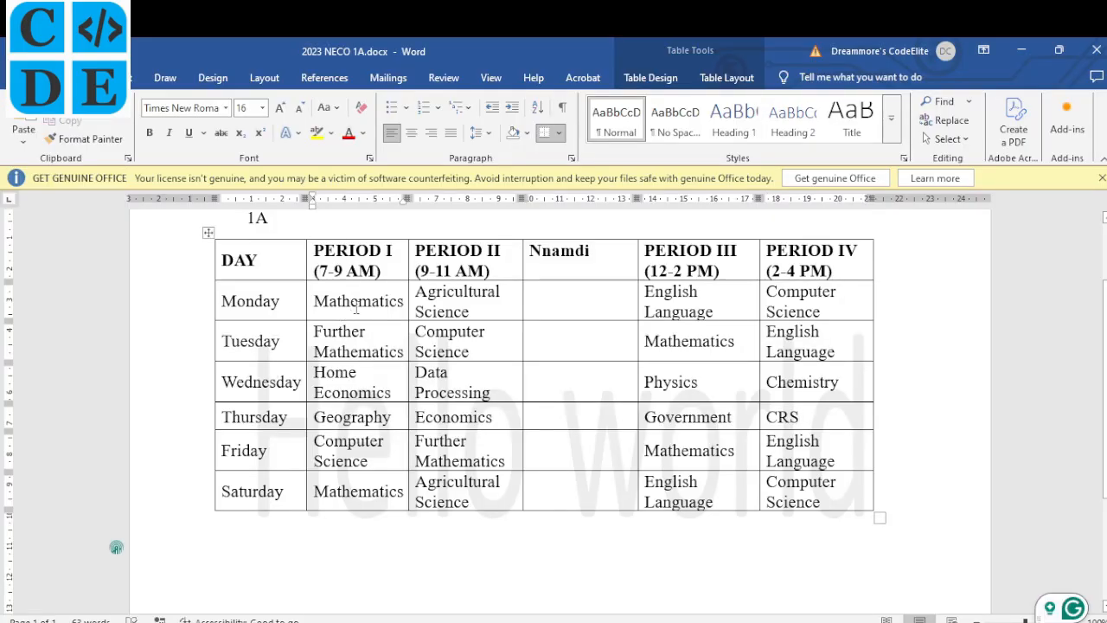
pyautogui.click(348, 132)
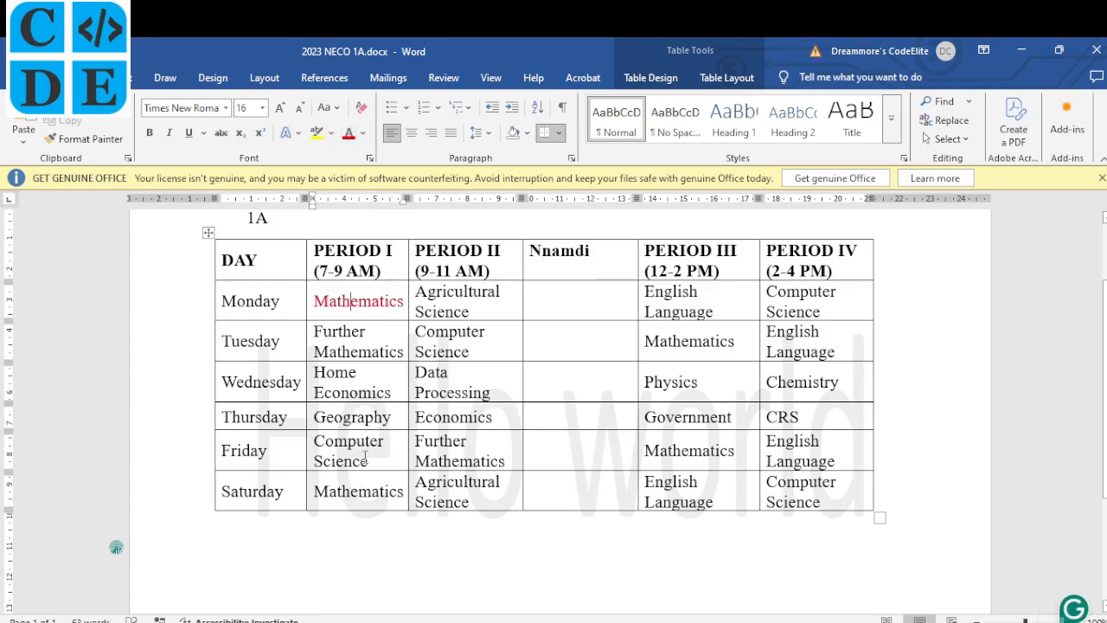
pyautogui.moveTo(370, 462); pyautogui.dragTo(322, 442)
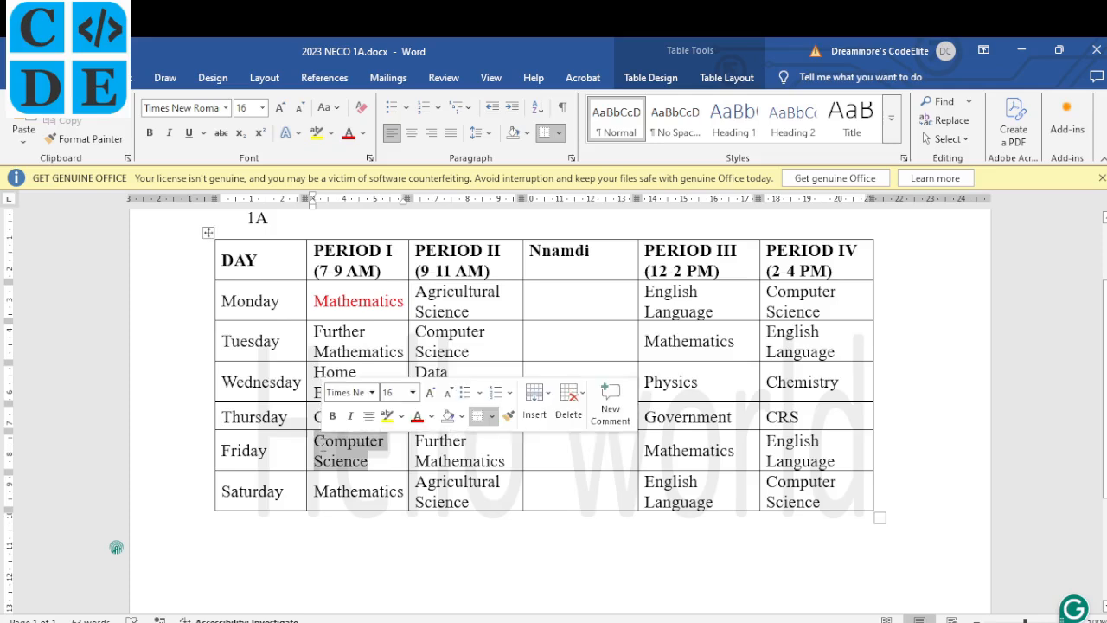
pyautogui.click(349, 132)
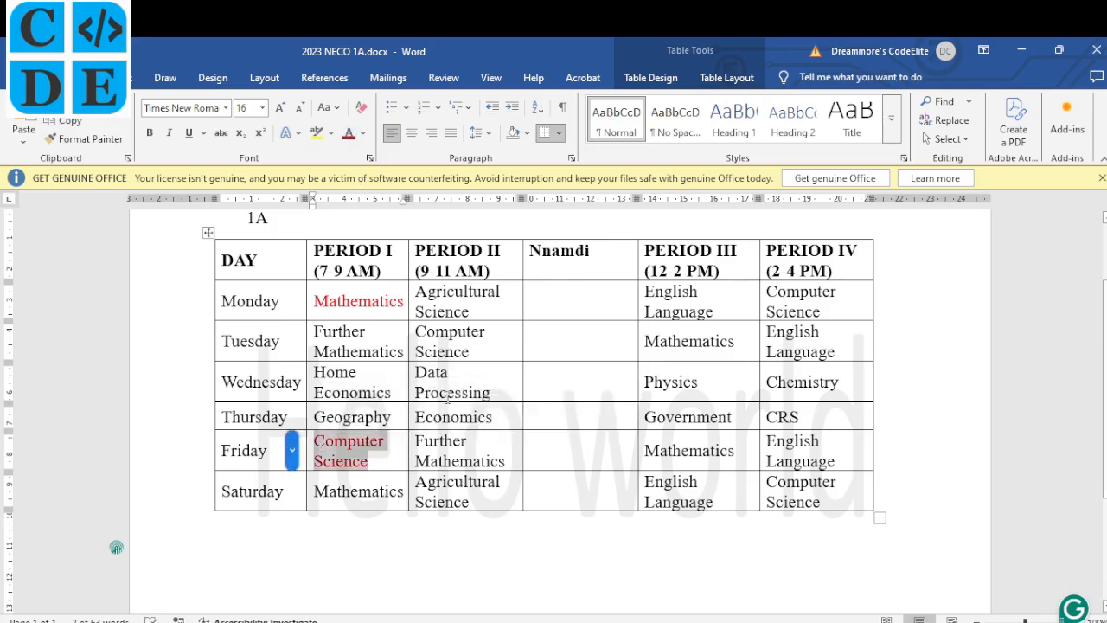
pyautogui.click(447, 395)
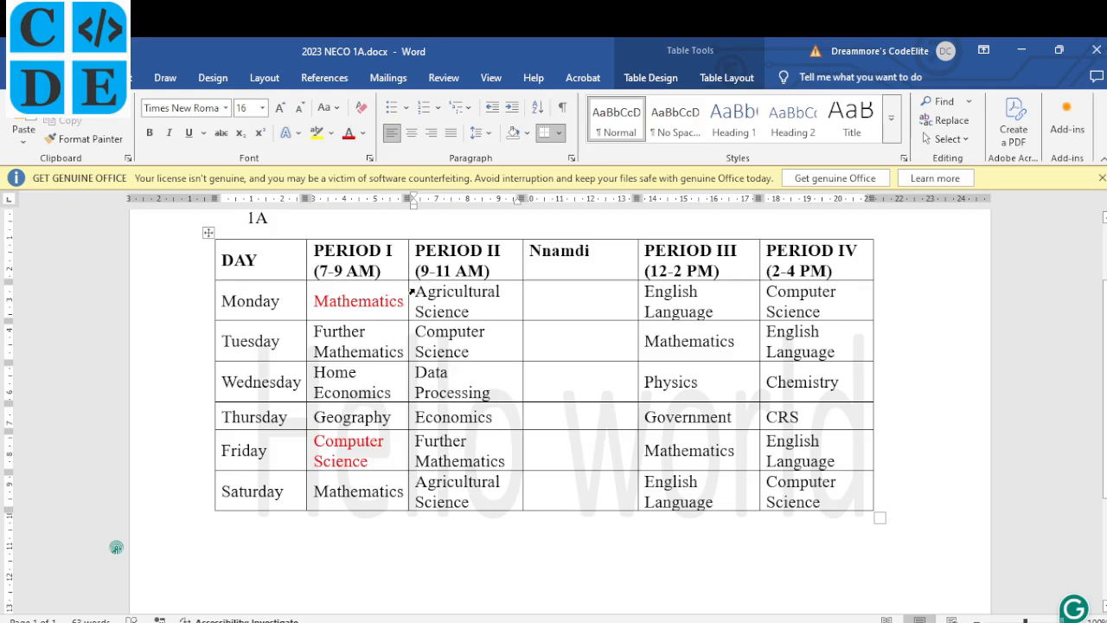
# Move the PERIOD II subjects into the name column and the PERIOD III subjects into PERIOD II.
pyautogui.moveTo(418, 290); pyautogui.dragTo(474, 493)
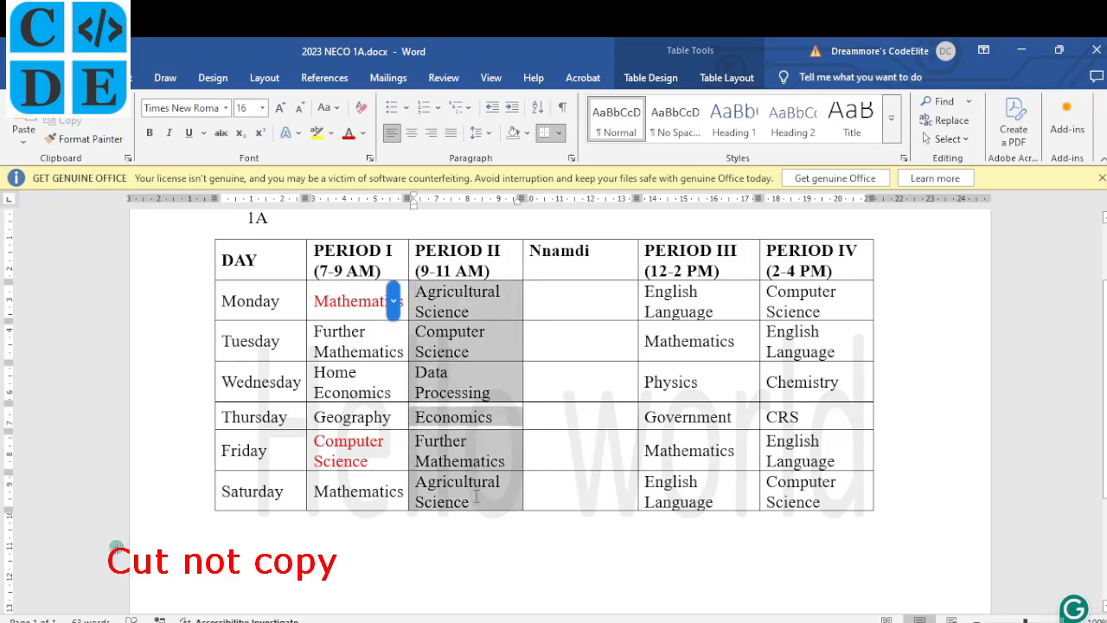
pyautogui.hotkey('ctrl', 'x')
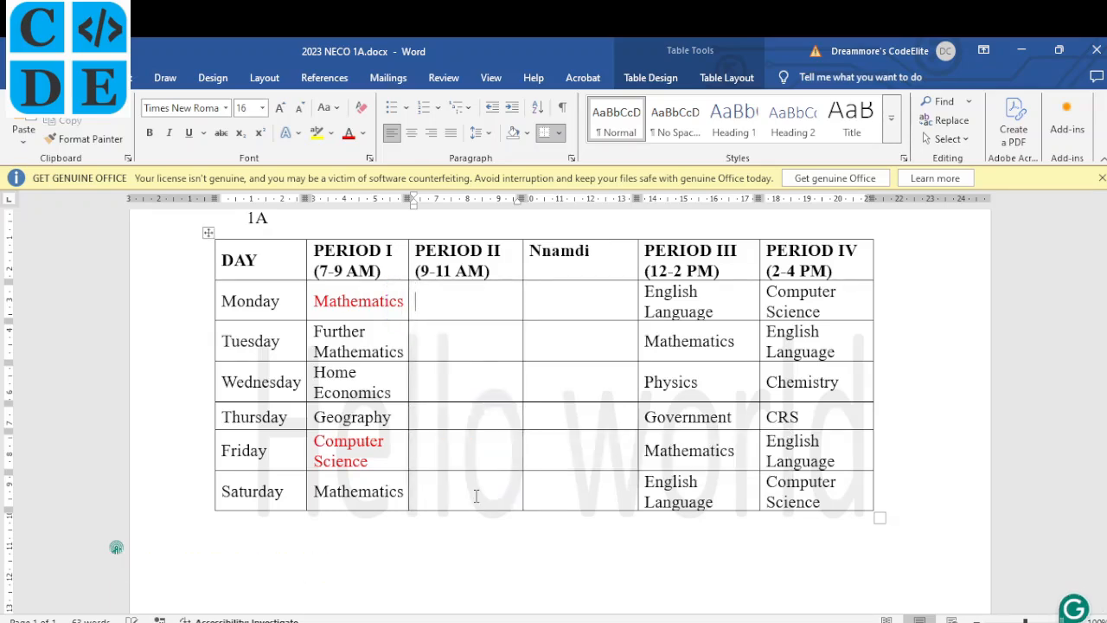
pyautogui.click(554, 295)
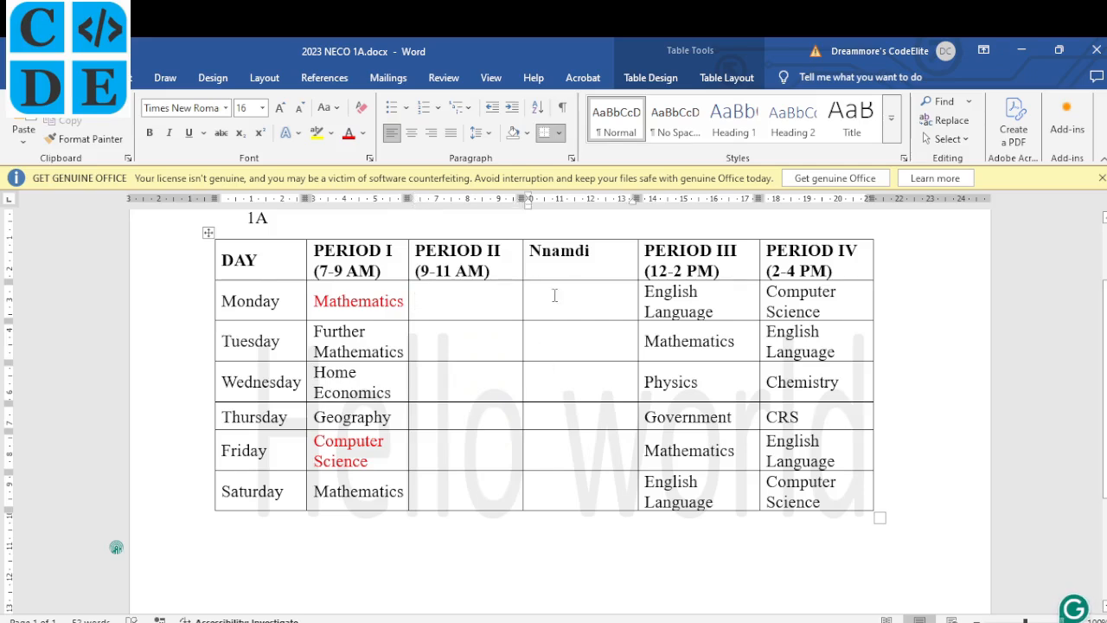
pyautogui.hotkey('ctrl', 'v')
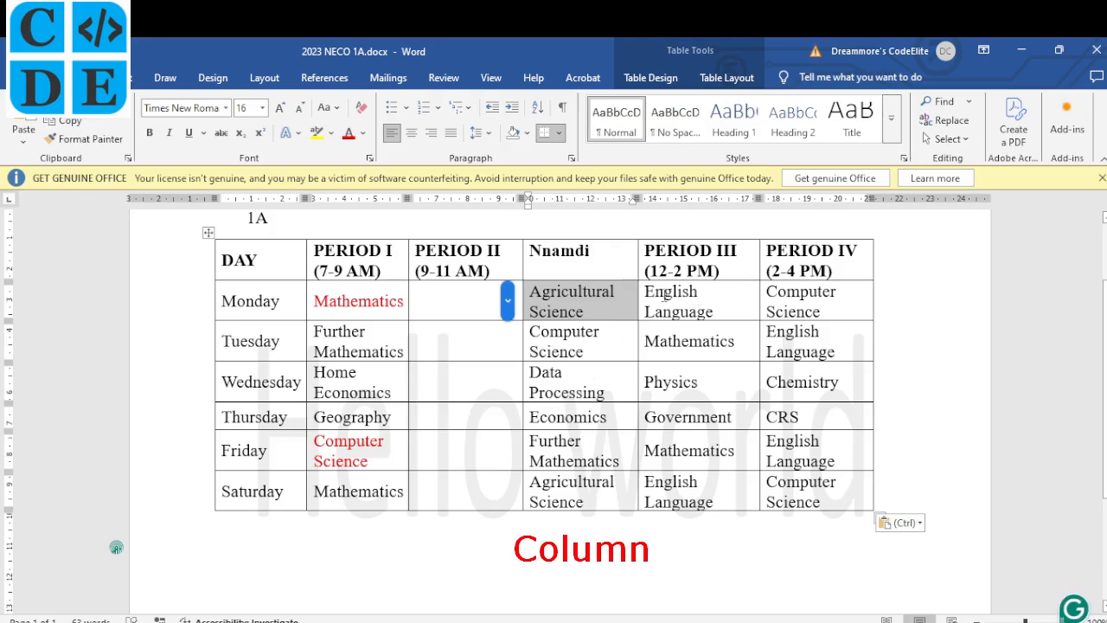
pyautogui.hotkey('ctrl', 'x')
pyautogui.moveTo(646, 294); pyautogui.dragTo(683, 482)
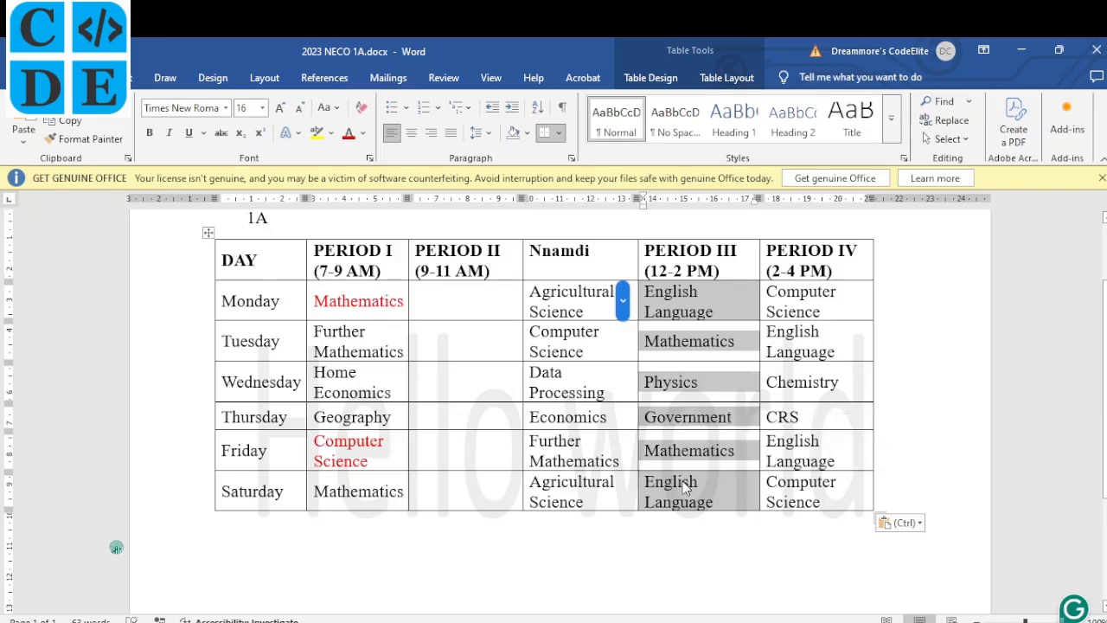
pyautogui.hotkey('ctrl', 'x')
pyautogui.click(439, 301)
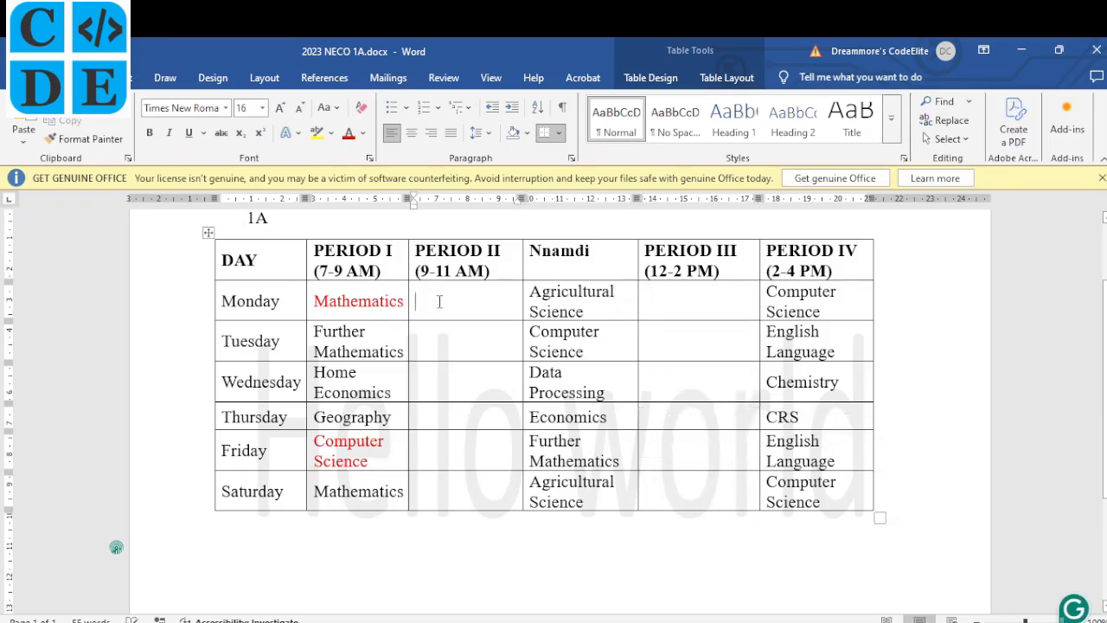
pyautogui.hotkey('ctrl', 'v')
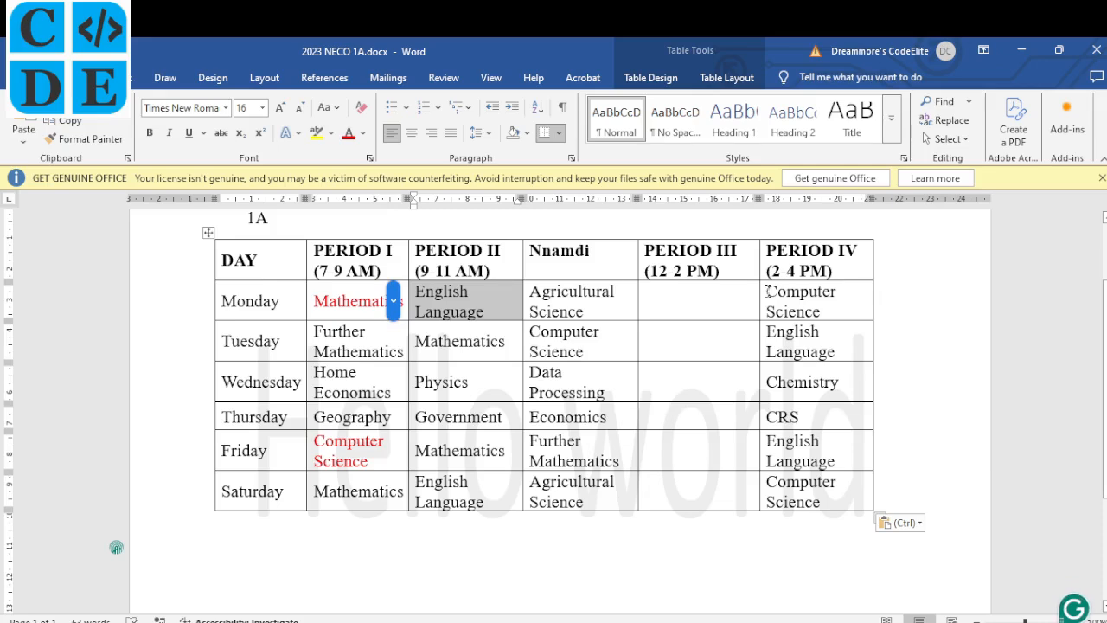
# Move the PERIOD IV subjects into PERIOD III and the name column's subjects into PERIOD IV.
pyautogui.moveTo(770, 291); pyautogui.dragTo(812, 493)
pyautogui.hotkey('ctrl', 'x')
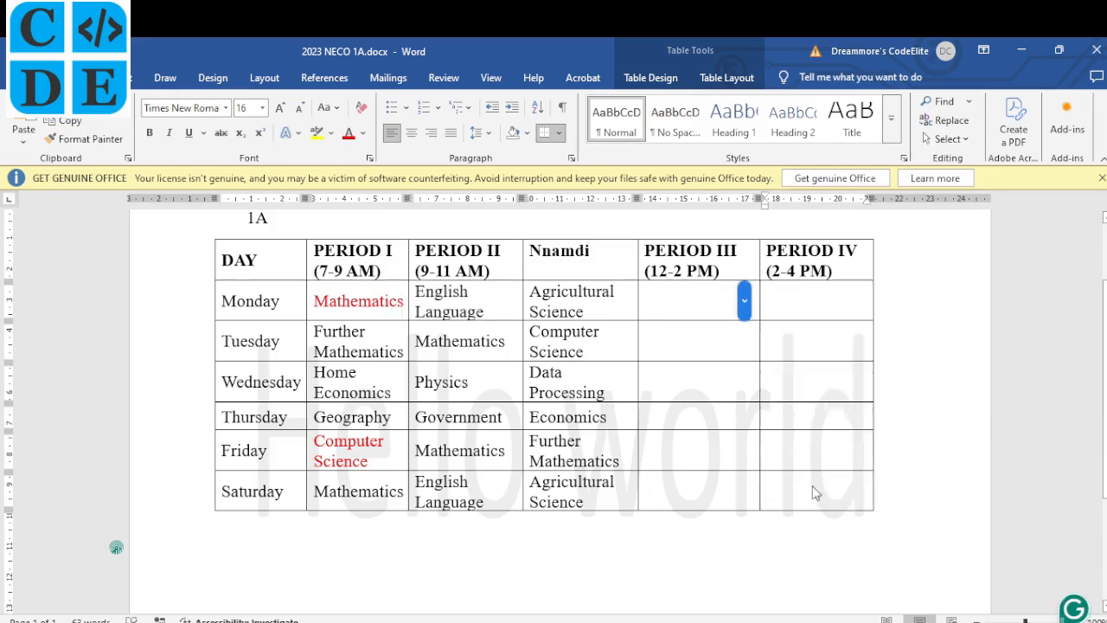
pyautogui.click(679, 296)
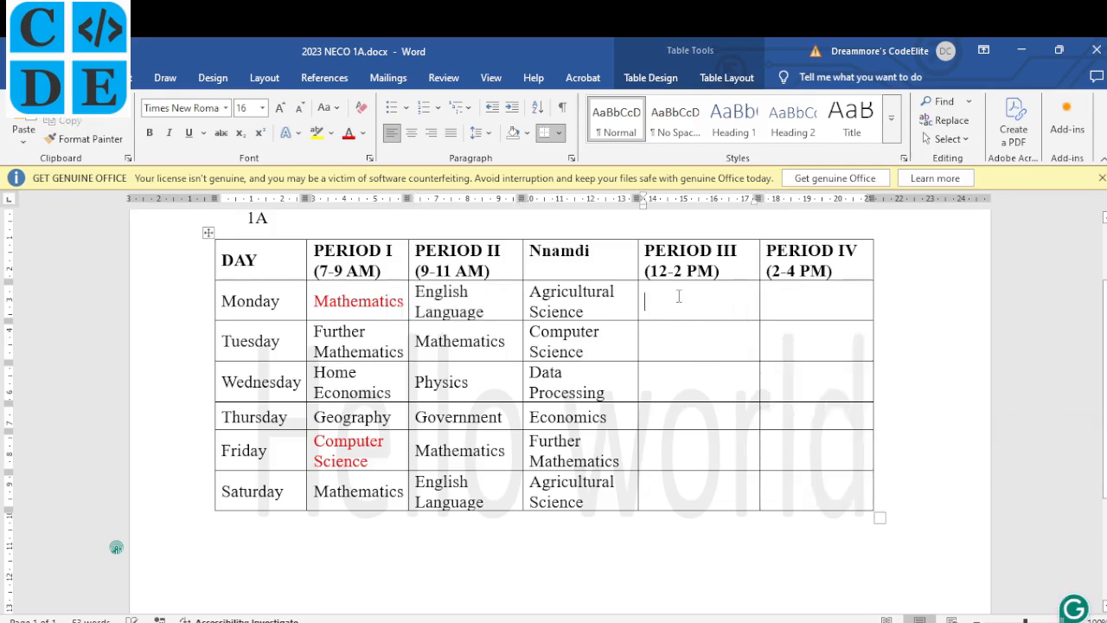
pyautogui.hotkey('ctrl', 'v')
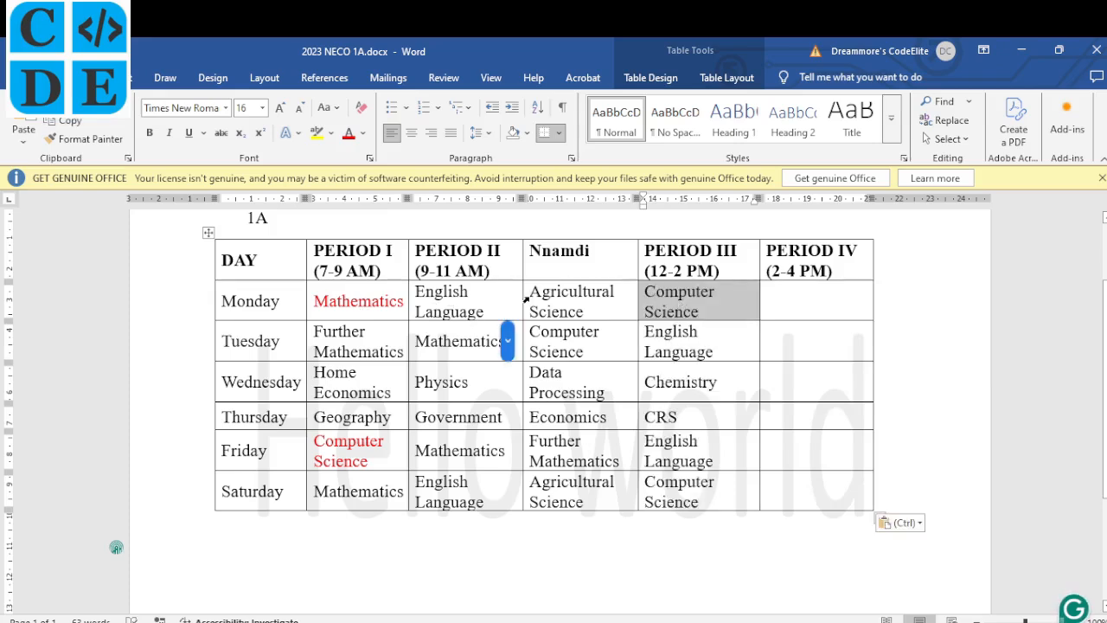
pyautogui.moveTo(530, 292); pyautogui.dragTo(593, 494)
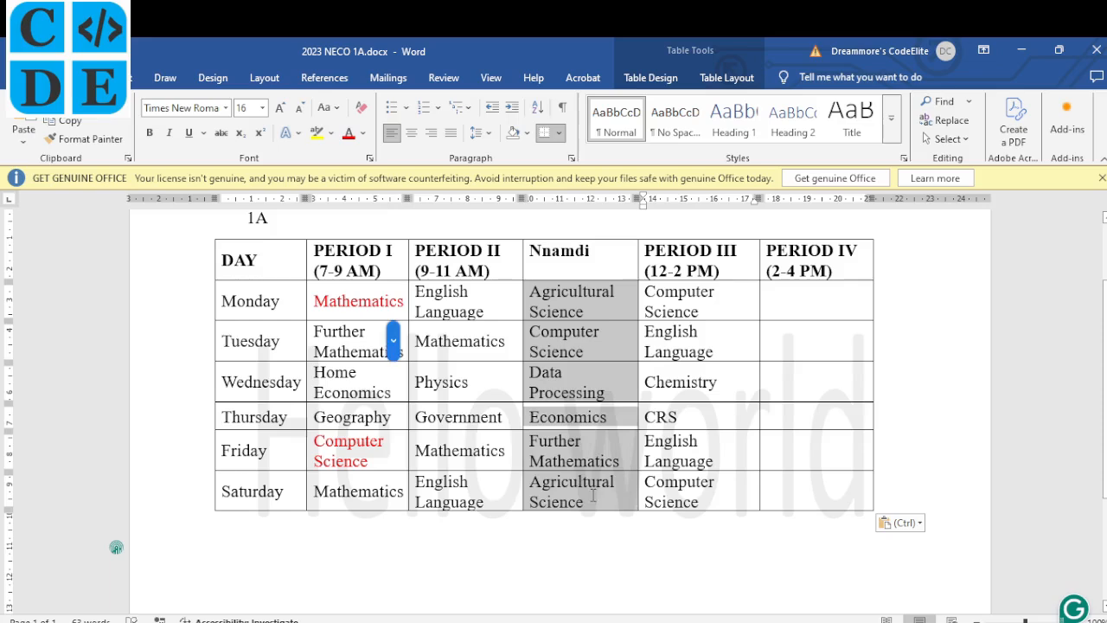
pyautogui.press('Delete')
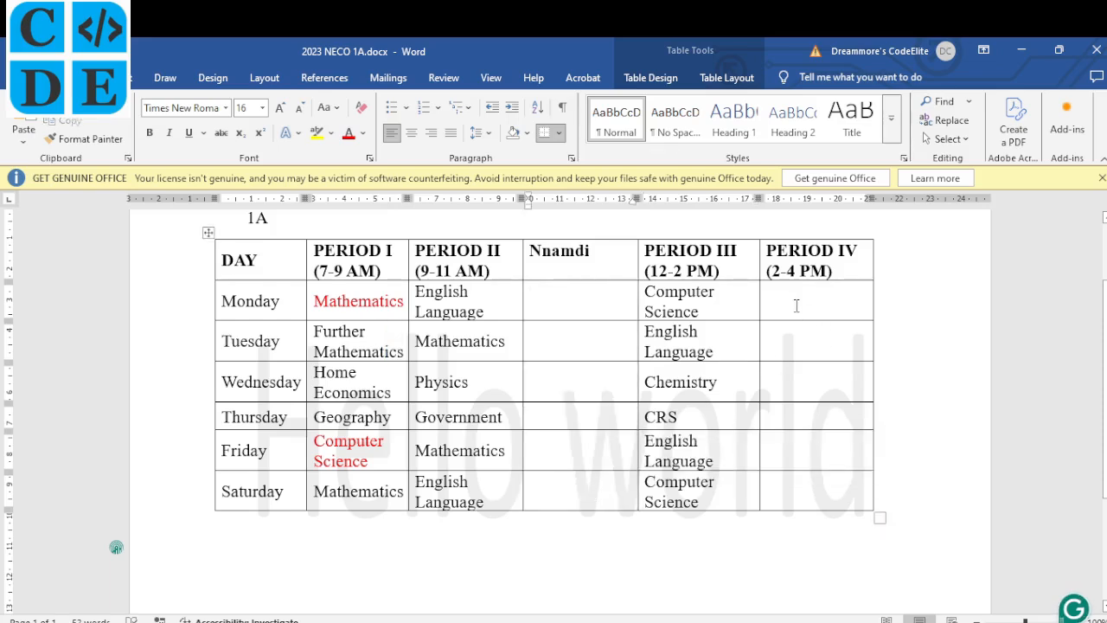
pyautogui.click(795, 304)
pyautogui.hotkey('ctrl', 'v')
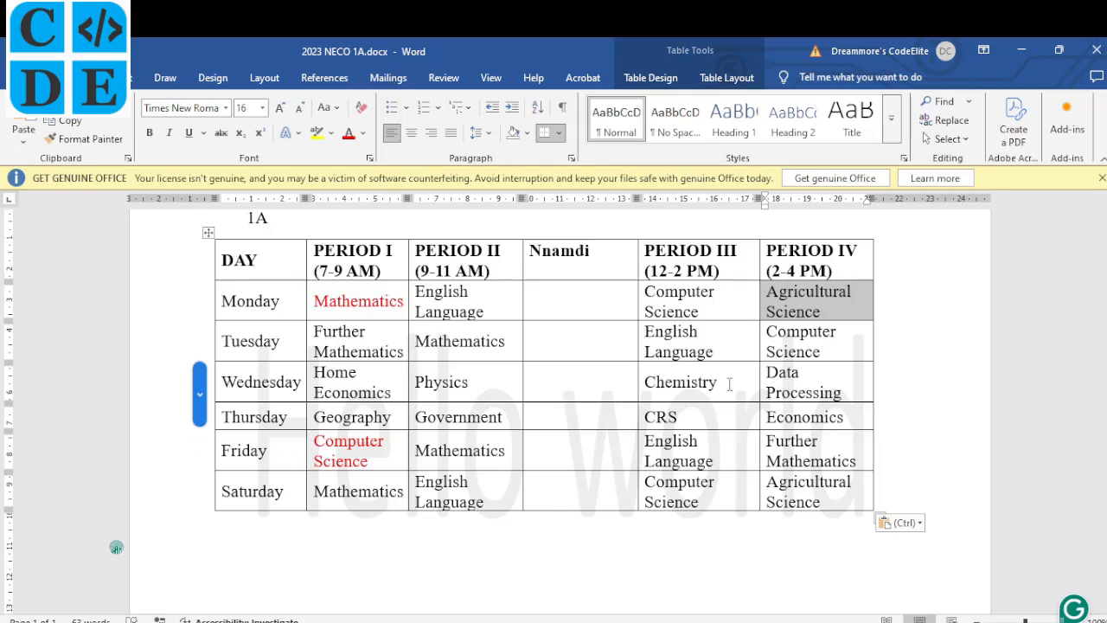
pyautogui.press('ctrl')
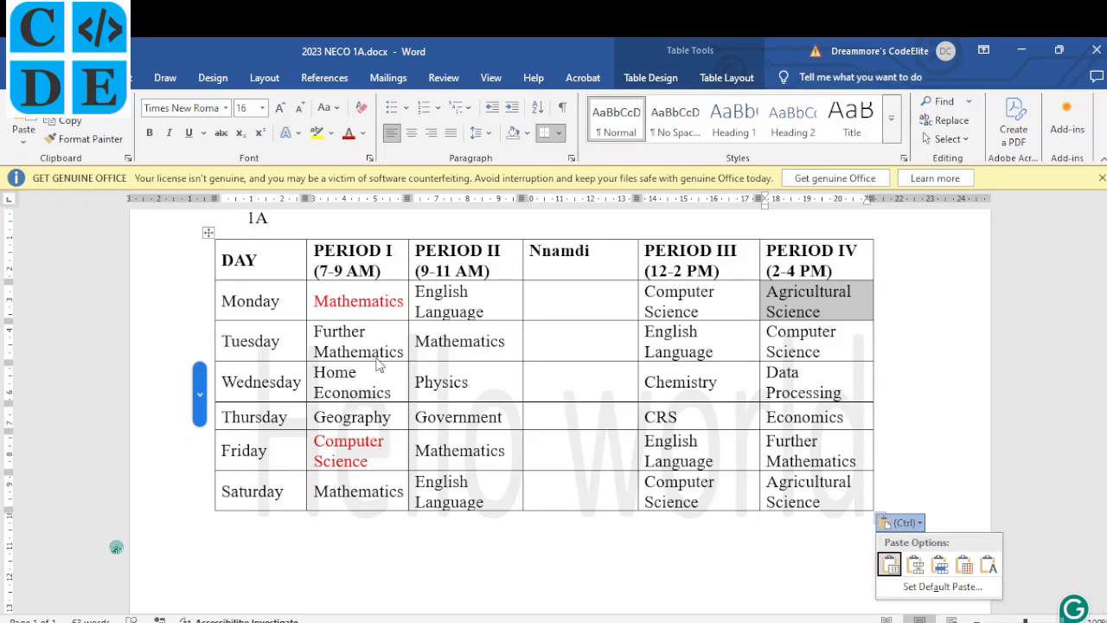
# Swap Tuesday–Thursday Period I and II subjects, using the Nnamdi column as temporary space.
pyautogui.click(317, 331)
pyautogui.moveTo(316, 330); pyautogui.dragTo(392, 416)
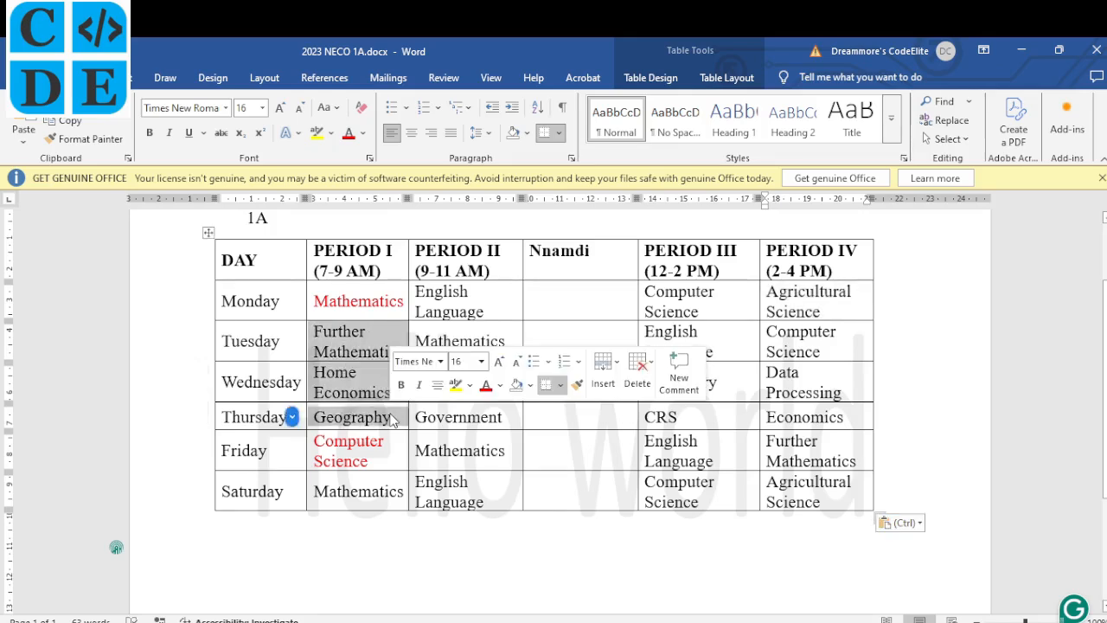
pyautogui.press('BackSpace')
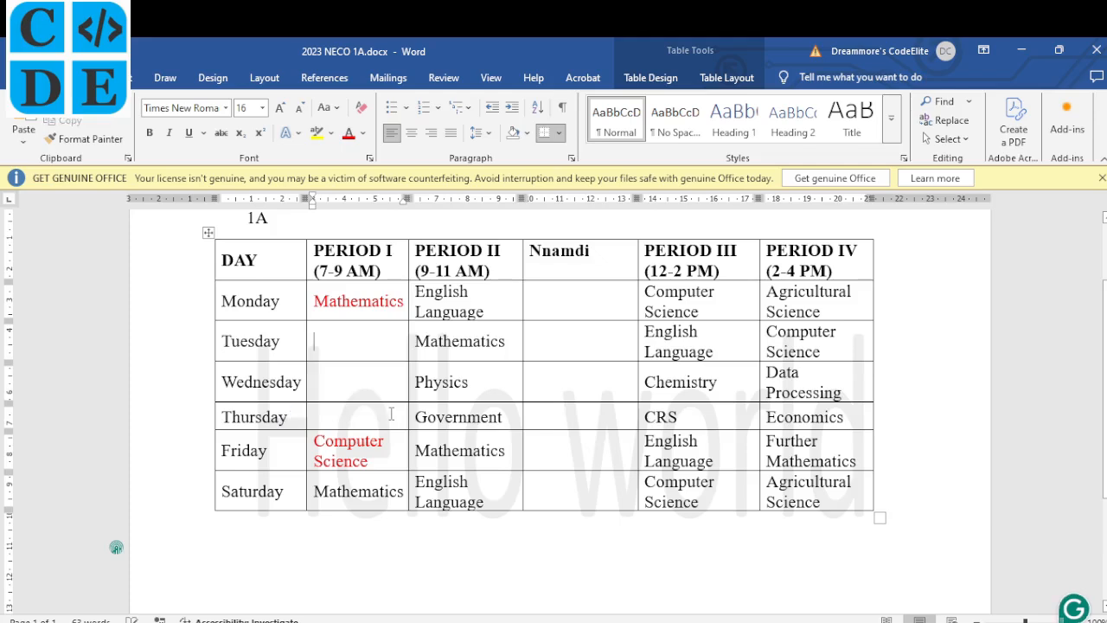
pyautogui.click(564, 346)
pyautogui.hotkey('ctrl', 'v')
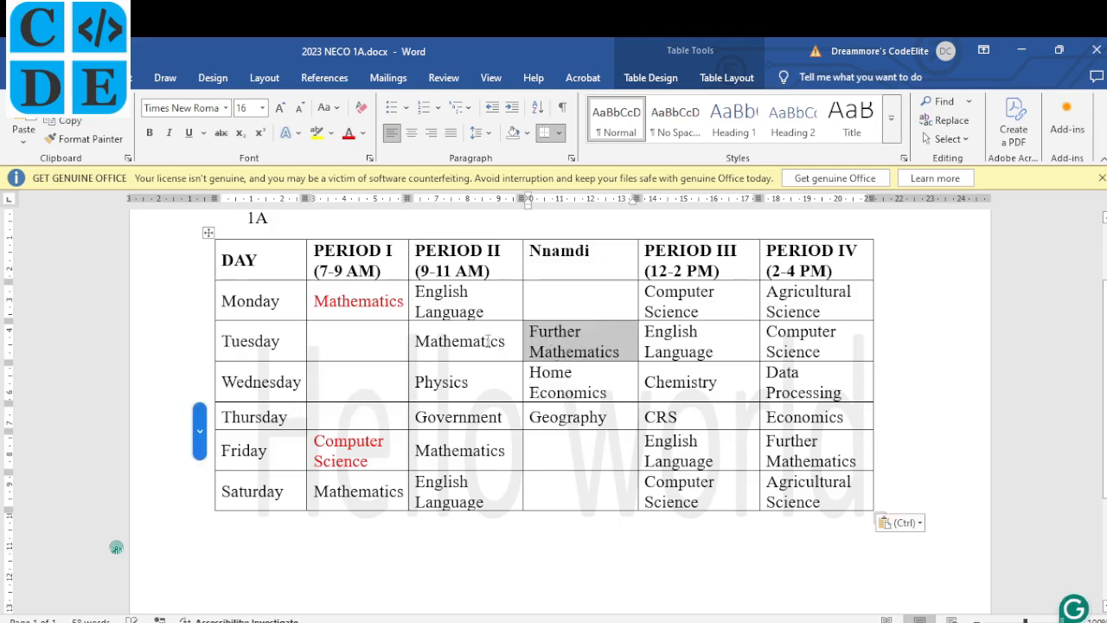
pyautogui.moveTo(419, 341); pyautogui.dragTo(493, 419)
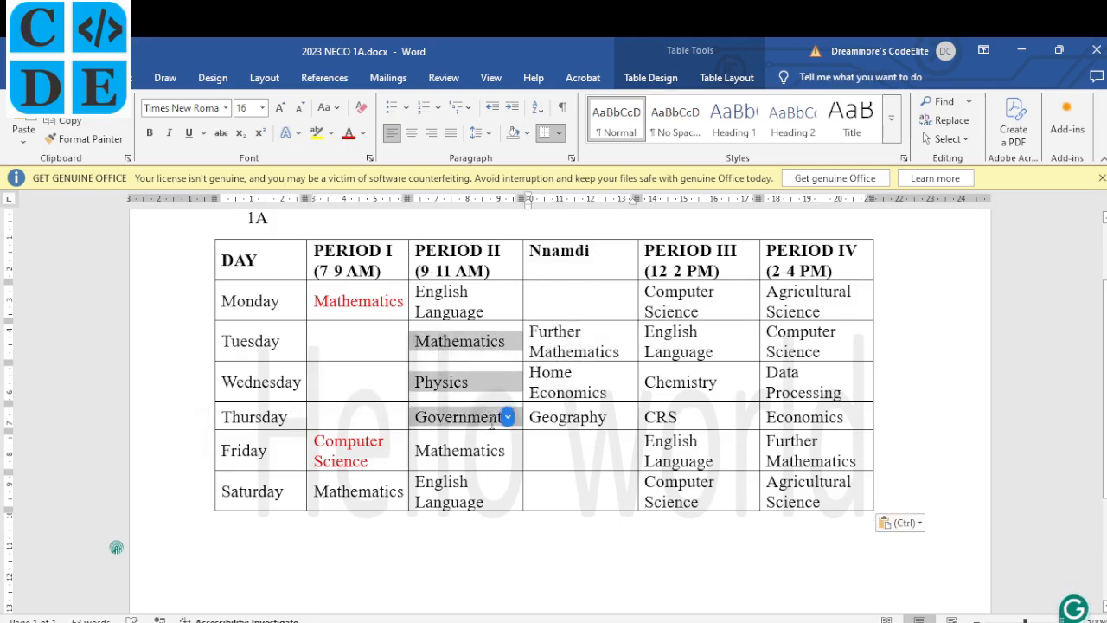
pyautogui.press('BackSpace')
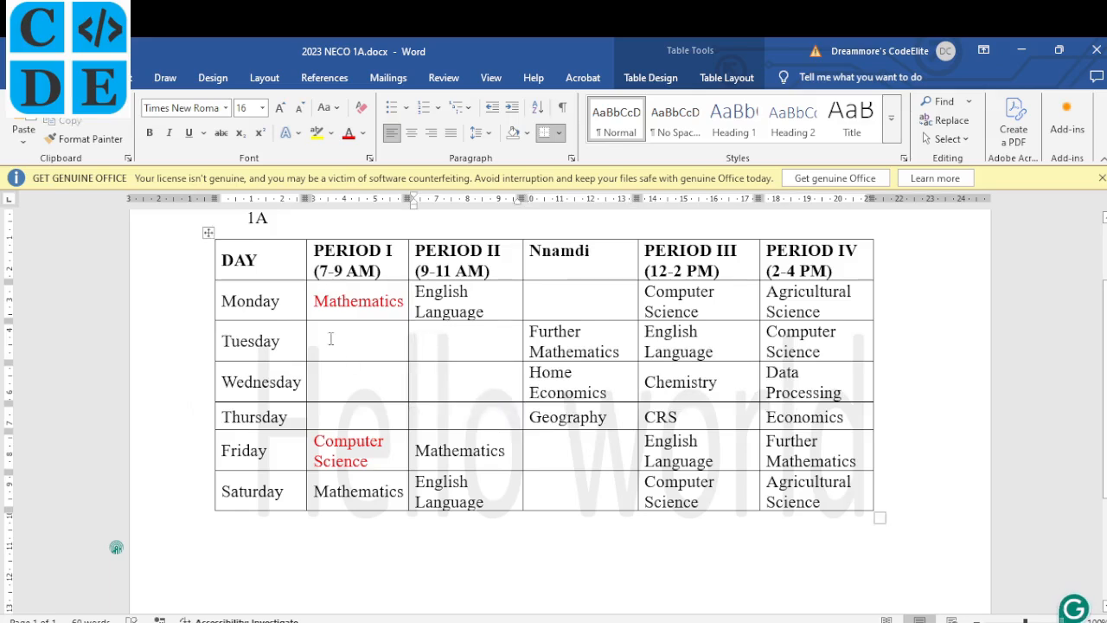
pyautogui.click(328, 339)
pyautogui.hotkey('ctrl', 'v')
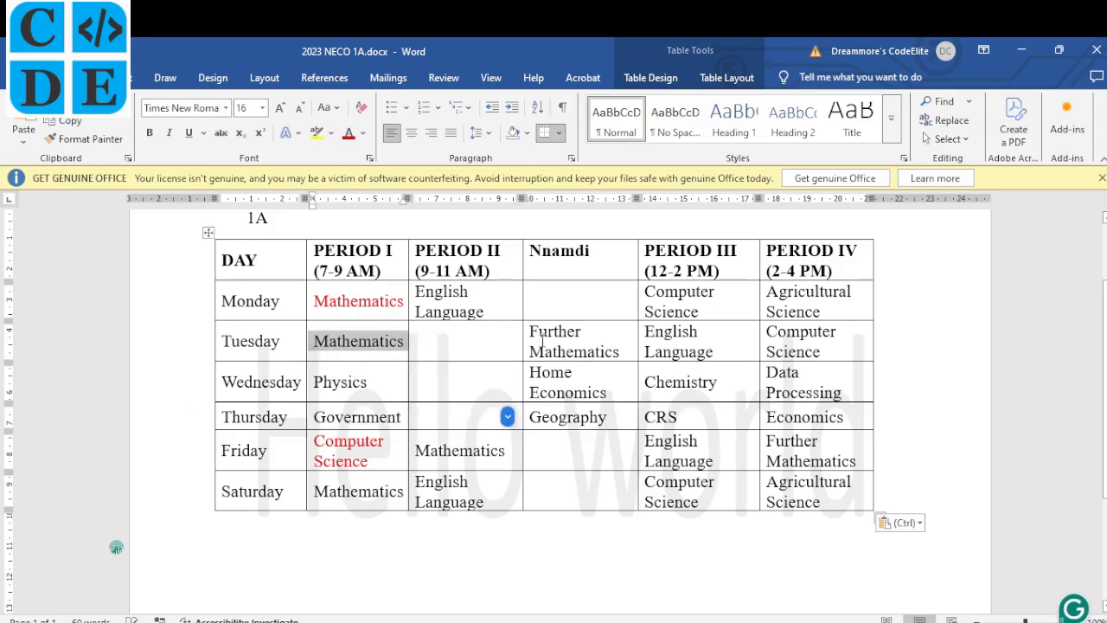
pyautogui.moveTo(534, 332); pyautogui.dragTo(595, 416)
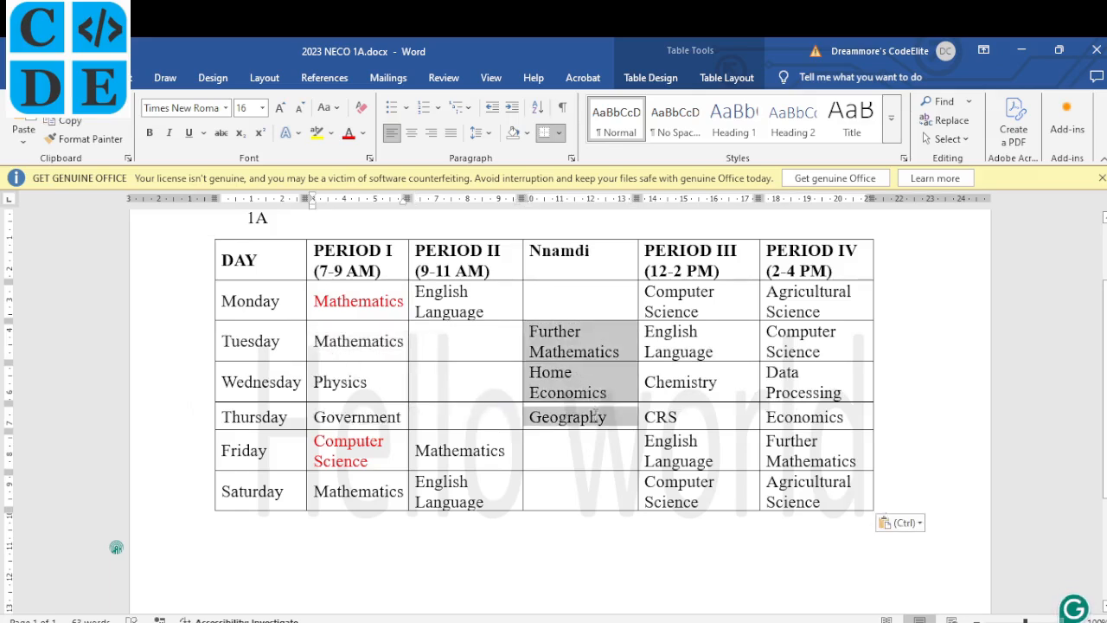
pyautogui.hotkey('ctrl', 'x')
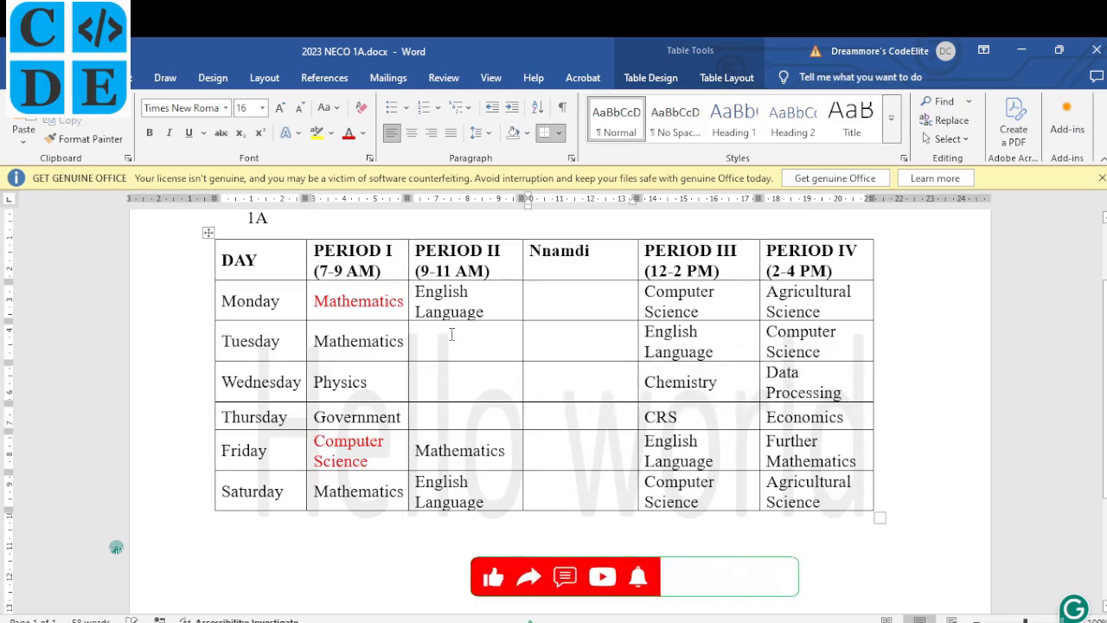
pyautogui.click(451, 335)
pyautogui.hotkey('ctrl', 'v')
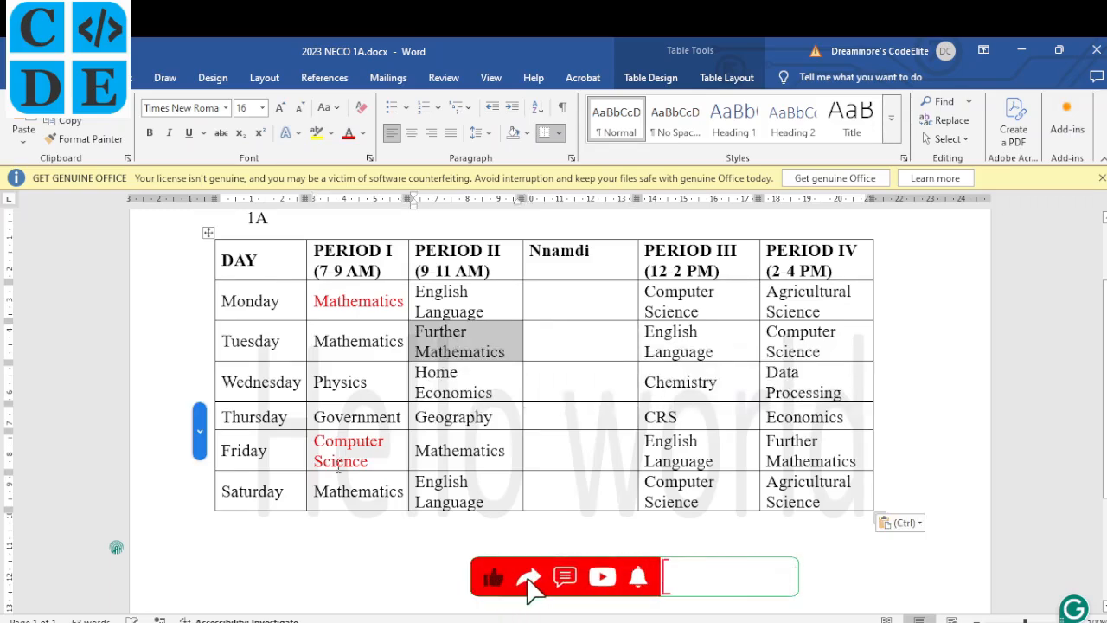
# Exchange Saturday's Period I Mathematics with Thursday's Period II Geography via the Nnamdi column.
pyautogui.moveTo(404, 491); pyautogui.dragTo(318, 499)
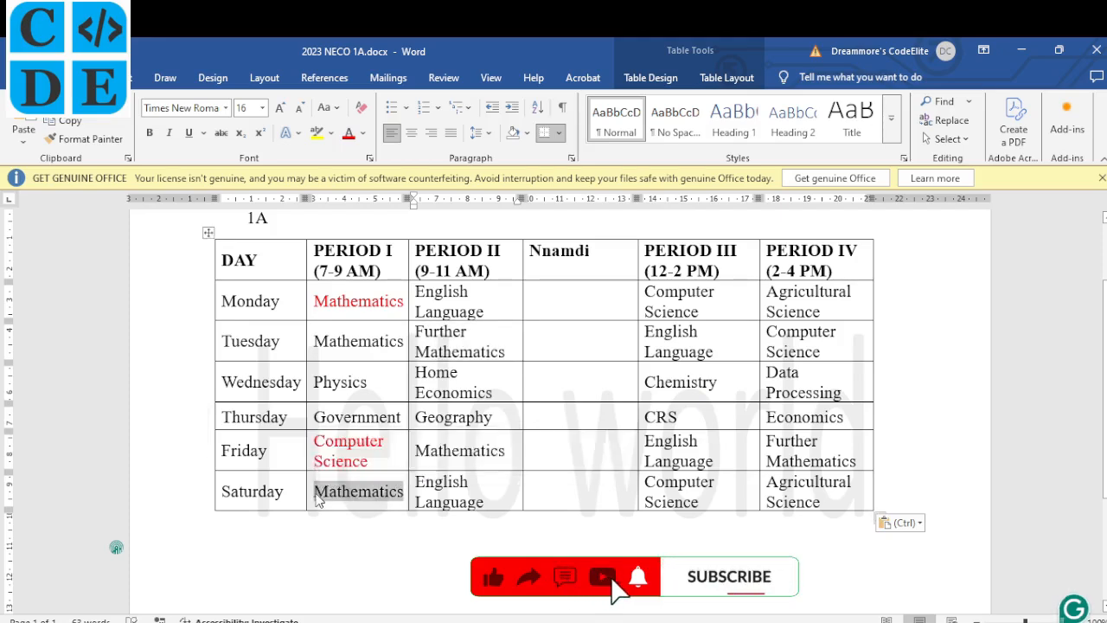
pyautogui.hotkey('ctrl', 'x')
pyautogui.click(549, 447)
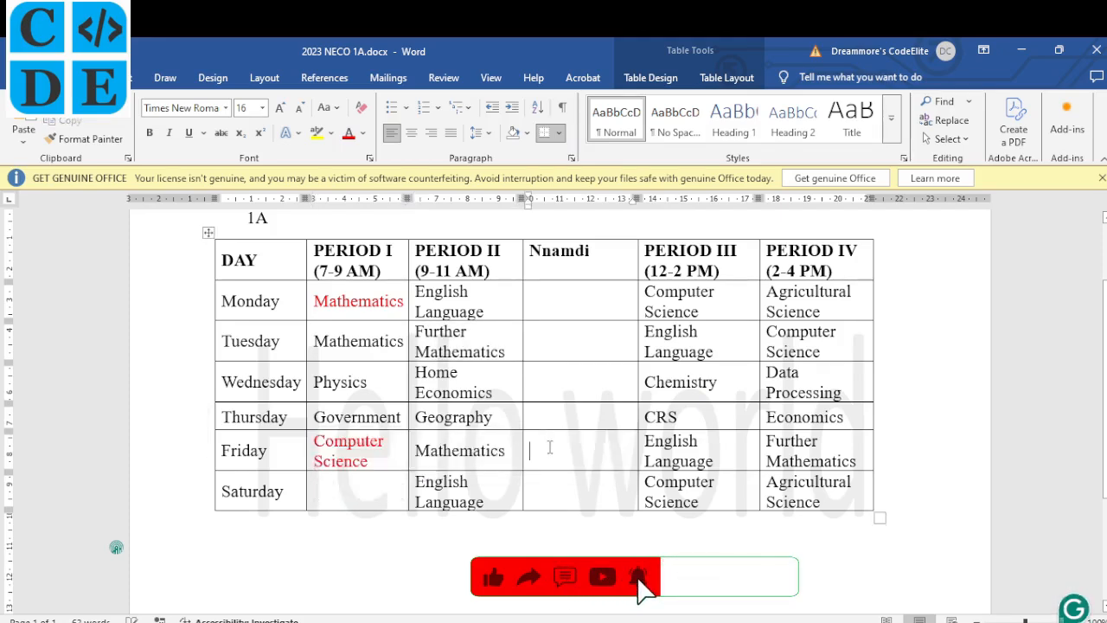
pyautogui.hotkey('ctrl', 'v')
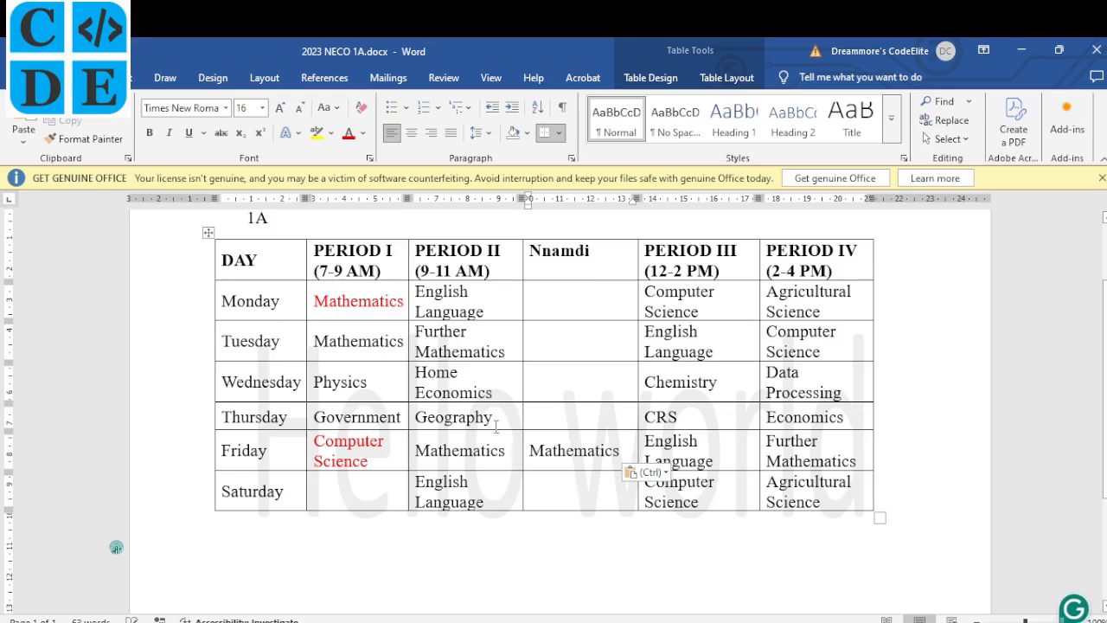
pyautogui.moveTo(496, 419); pyautogui.dragTo(416, 418)
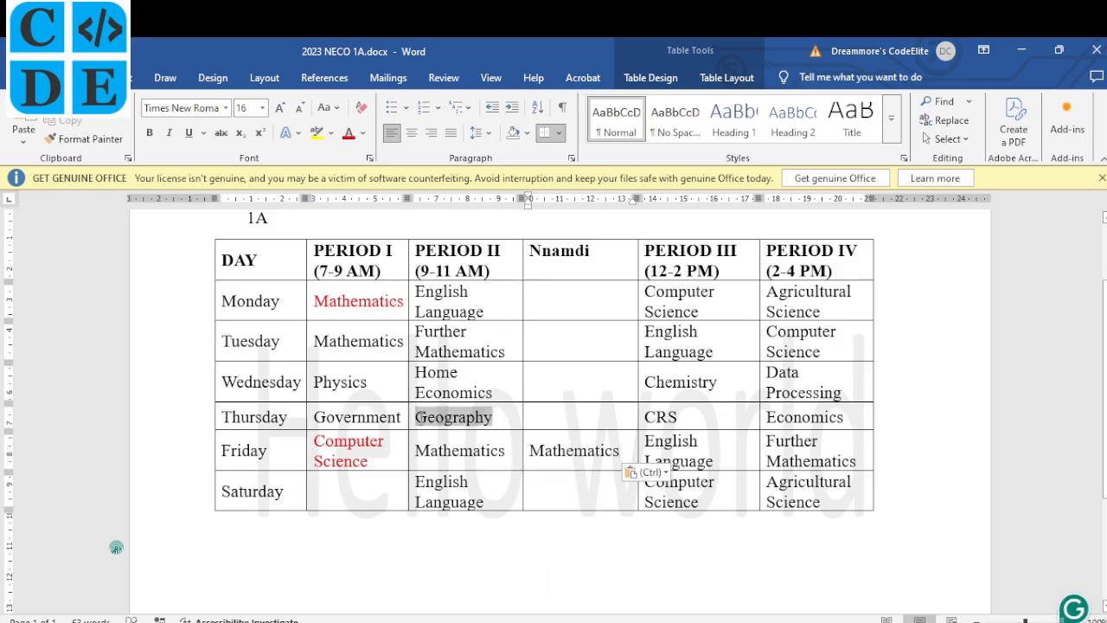
pyautogui.hotkey('ctrl', 'x')
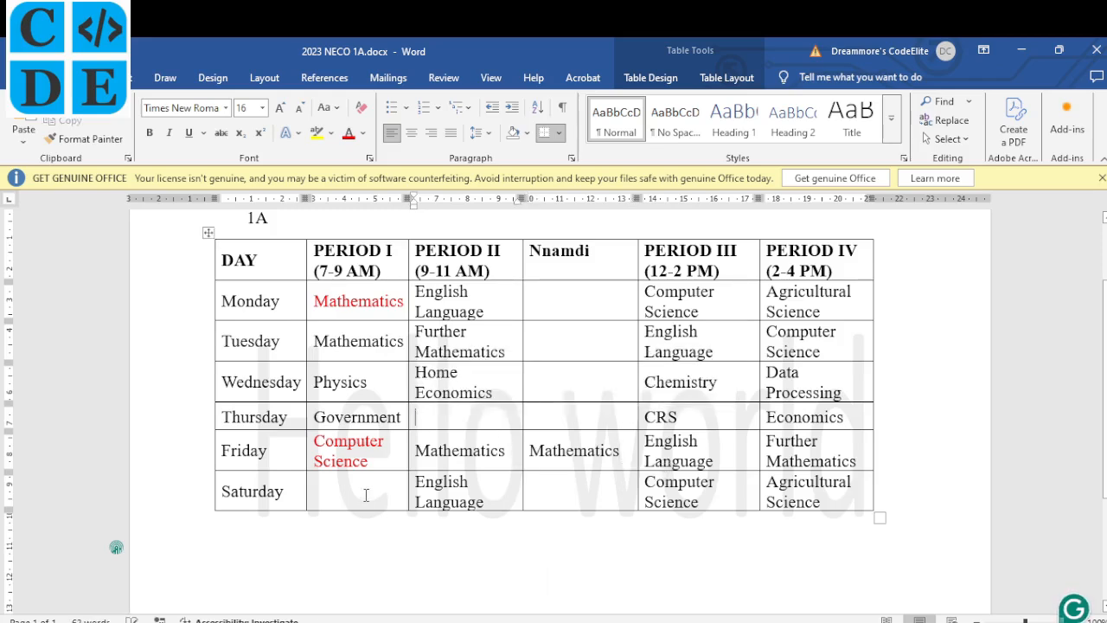
pyautogui.click(362, 496)
pyautogui.hotkey('ctrl', 'v')
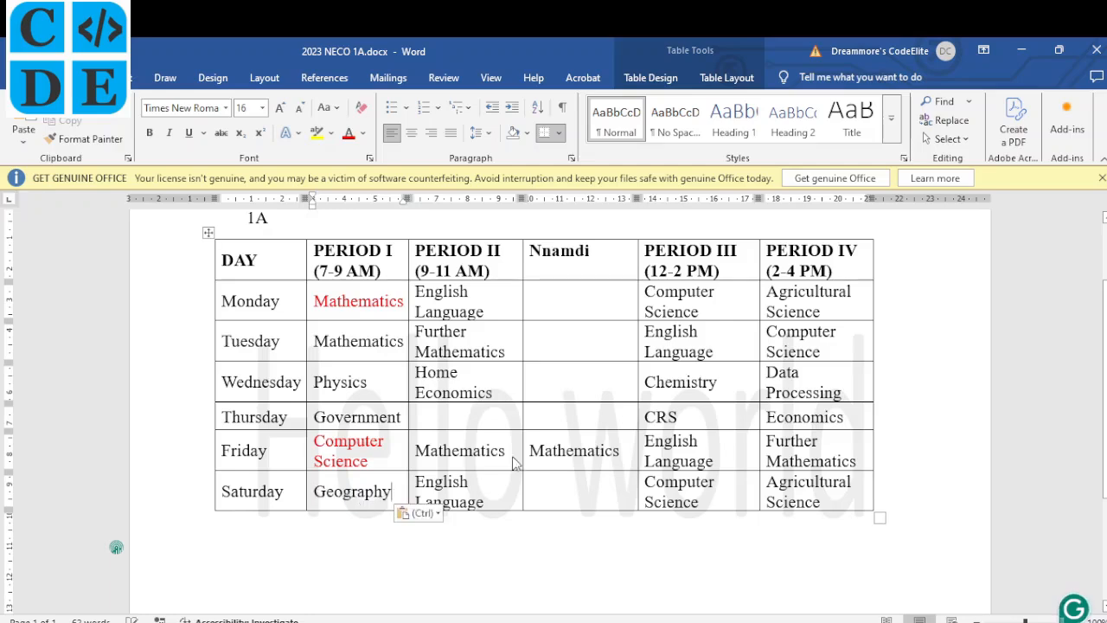
pyautogui.moveTo(621, 451); pyautogui.dragTo(533, 449)
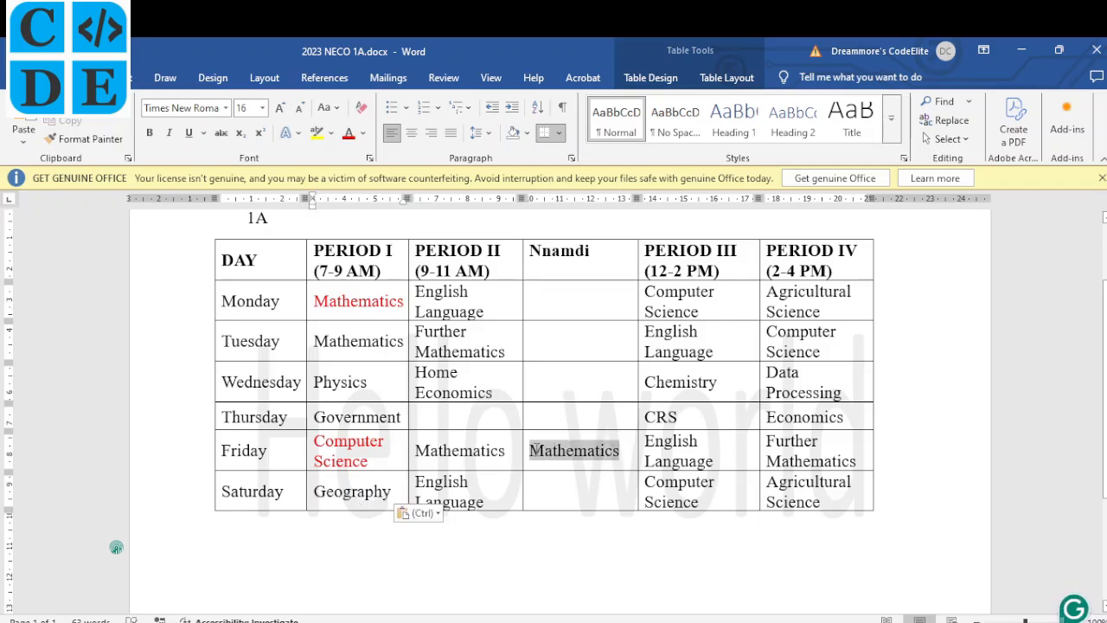
pyautogui.hotkey('ctrl', 'x')
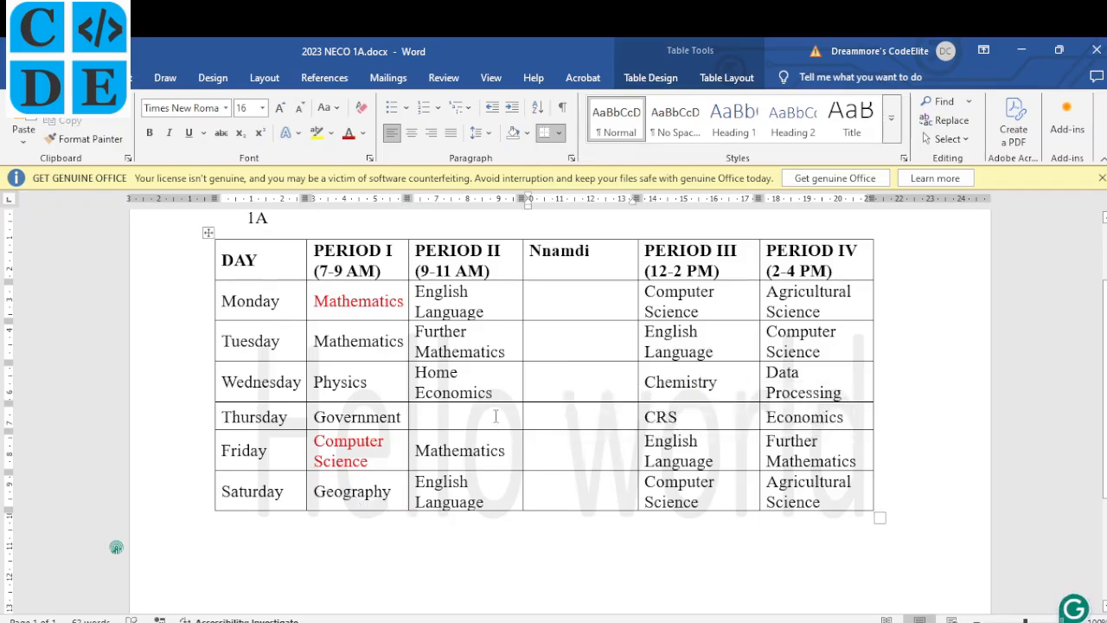
pyautogui.click(495, 417)
pyautogui.hotkey('ctrl', 'v')
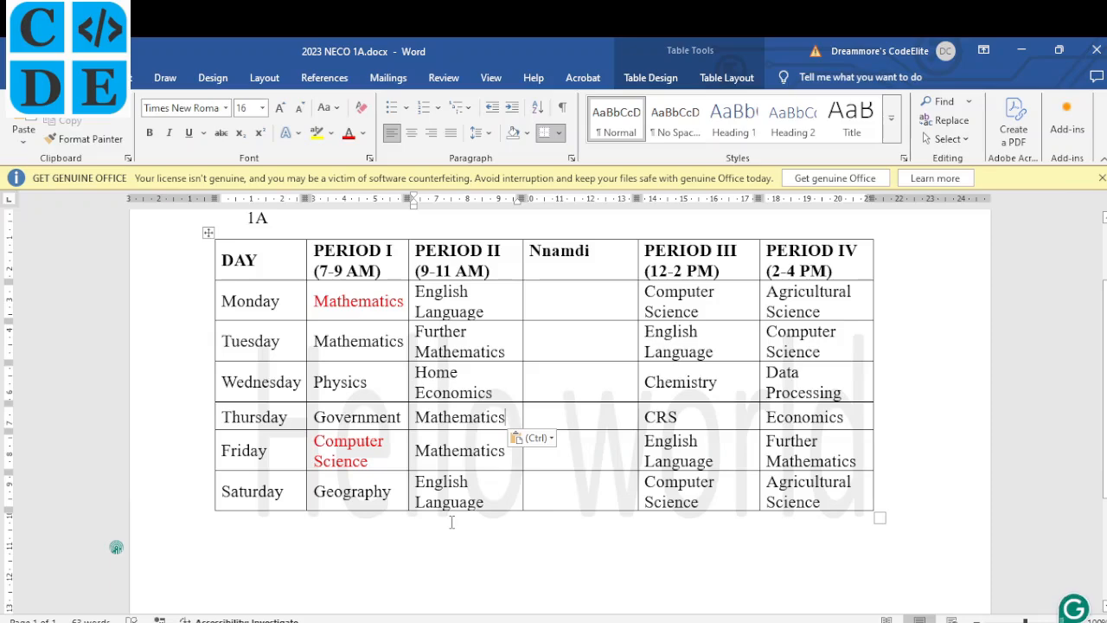
# Compare the exam PDF's table and task list against the Word timetable.
pyautogui.click(457, 621)
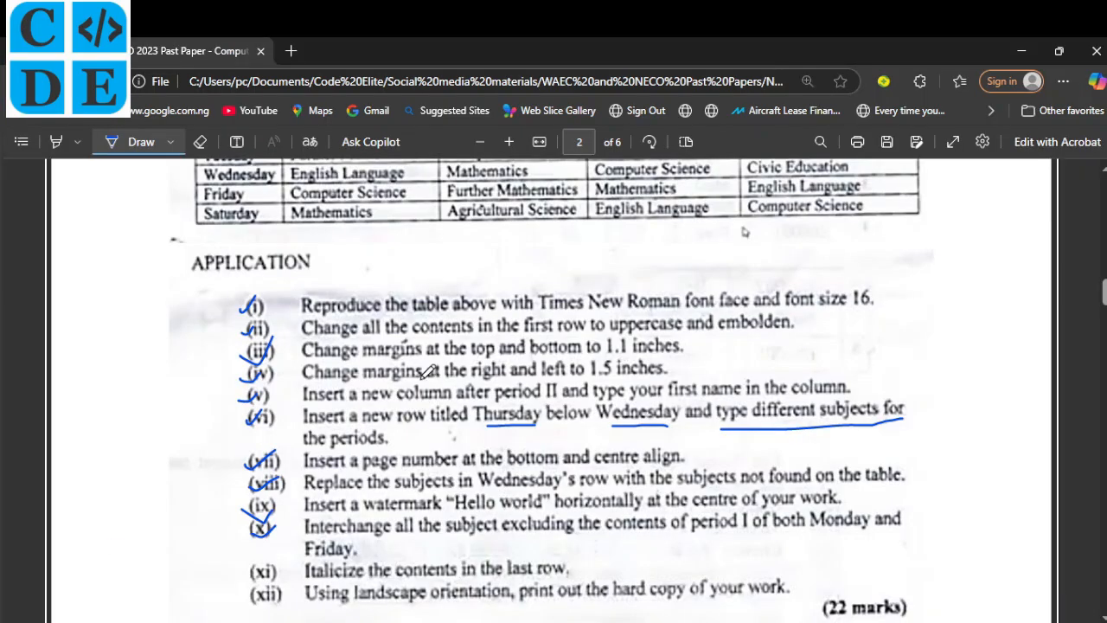
pyautogui.scroll(2, 421, 379)
pyautogui.scroll(1, 427, 372)
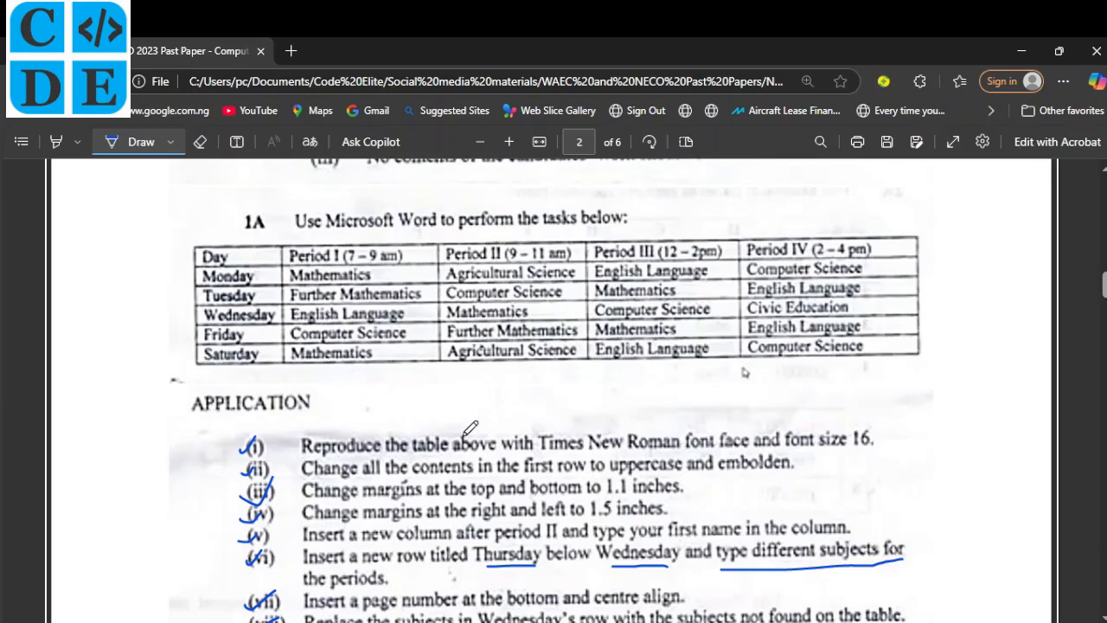
pyautogui.click(619, 621)
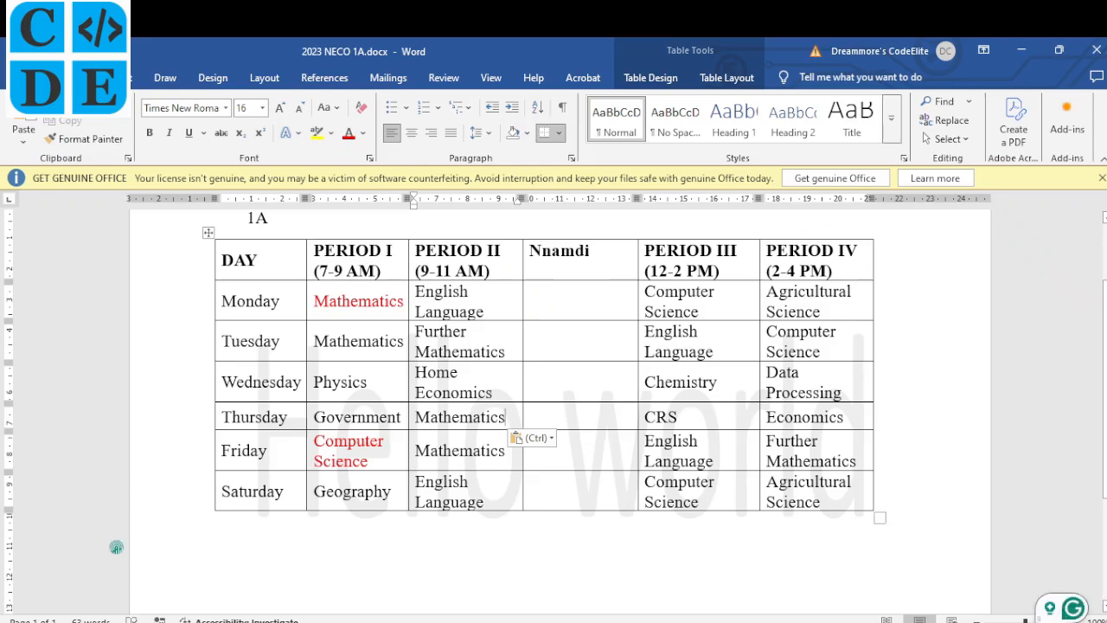
pyautogui.hotkey('alt', 'Tab')
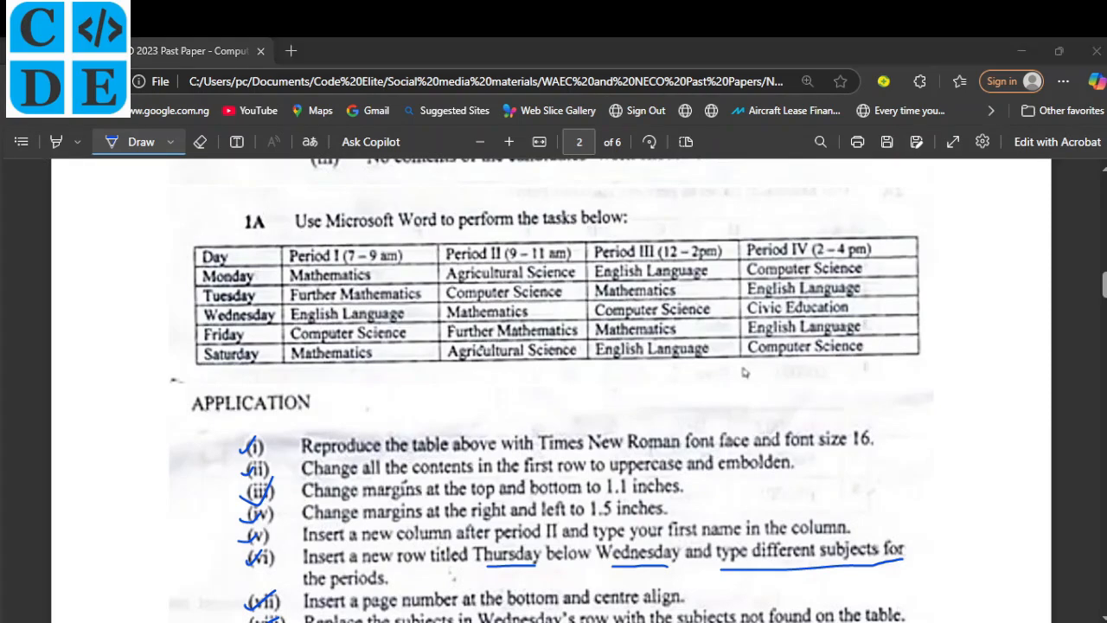
pyautogui.hotkey('alt', 'Tab')
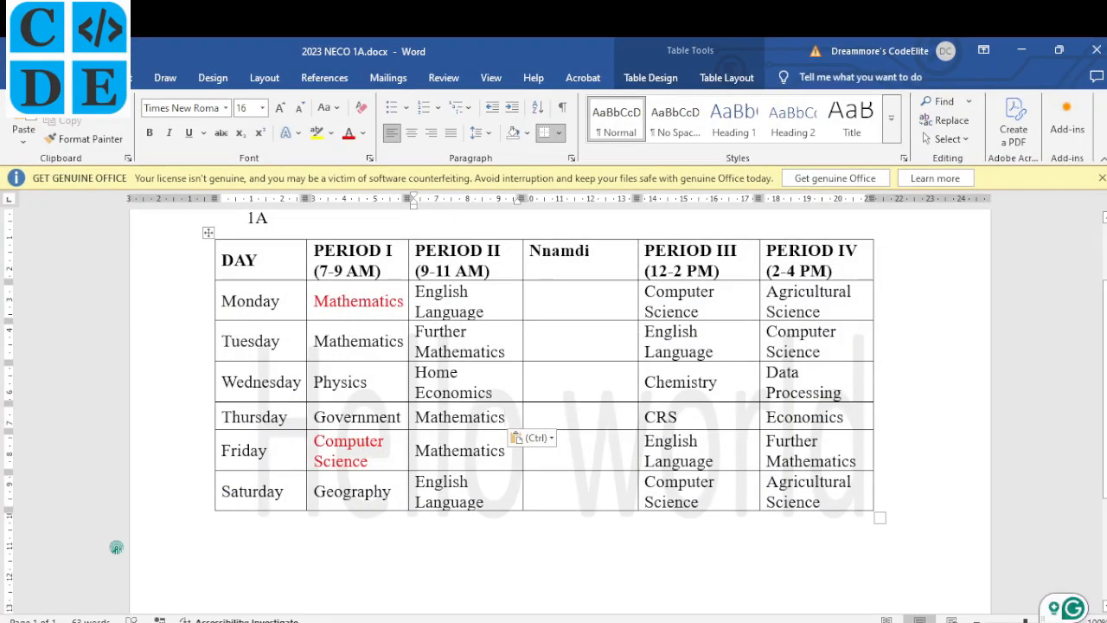
pyautogui.hotkey('alt', 'Tab')
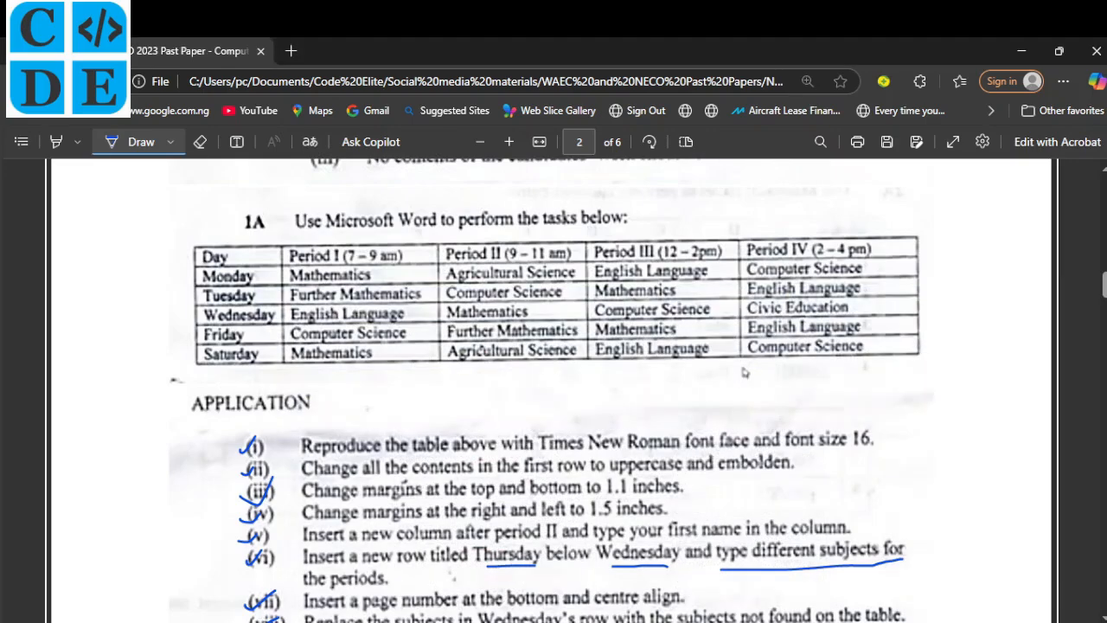
pyautogui.hotkey('alt', 'Tab')
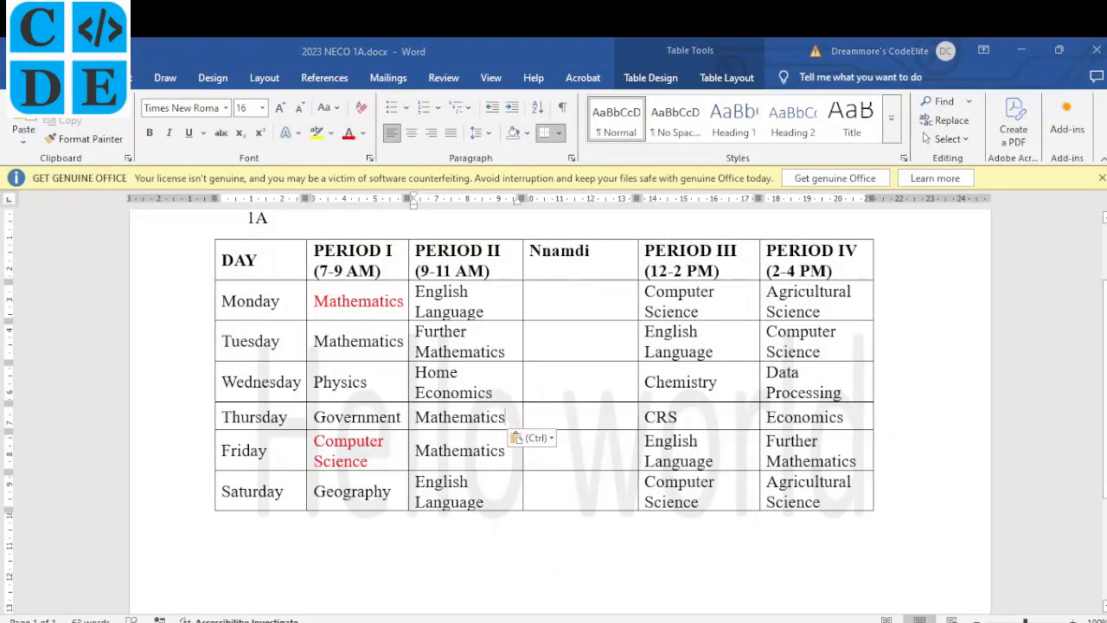
pyautogui.hotkey('alt', 'Tab')
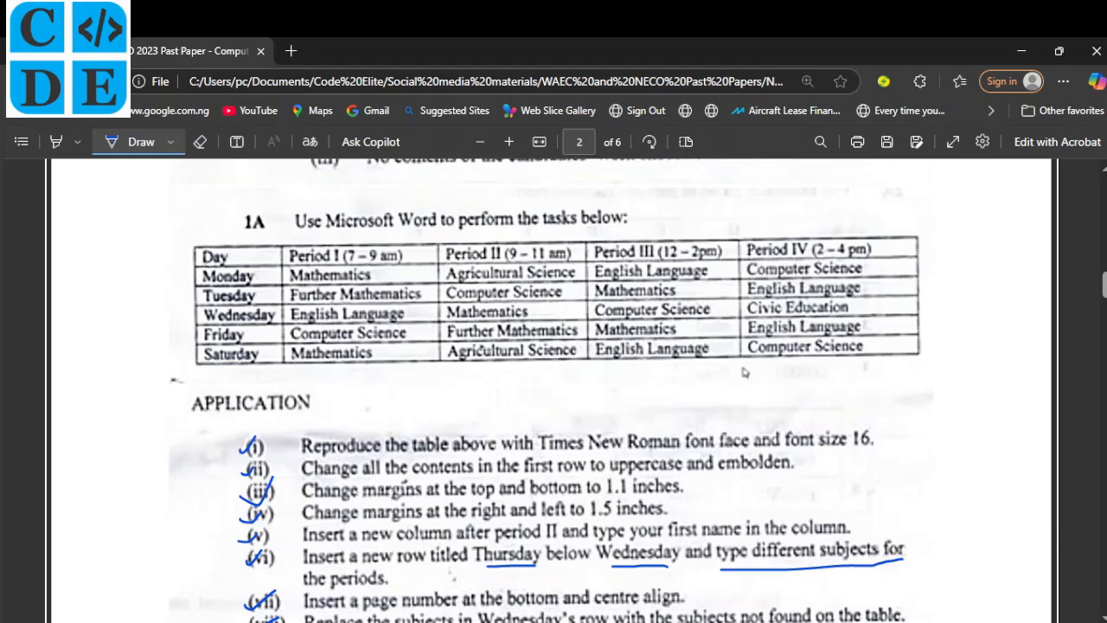
pyautogui.hotkey('alt', 'Tab')
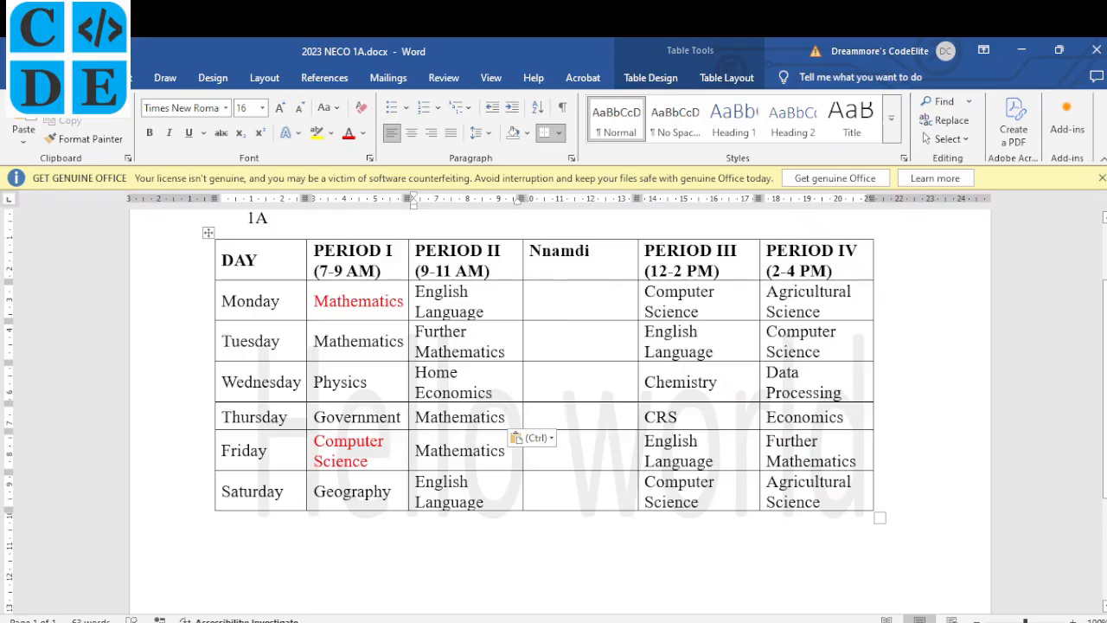
pyautogui.hotkey('alt', 'Tab')
pyautogui.hotkey('alt', 'Tab')
pyautogui.hotkey('alt', 'Tab')
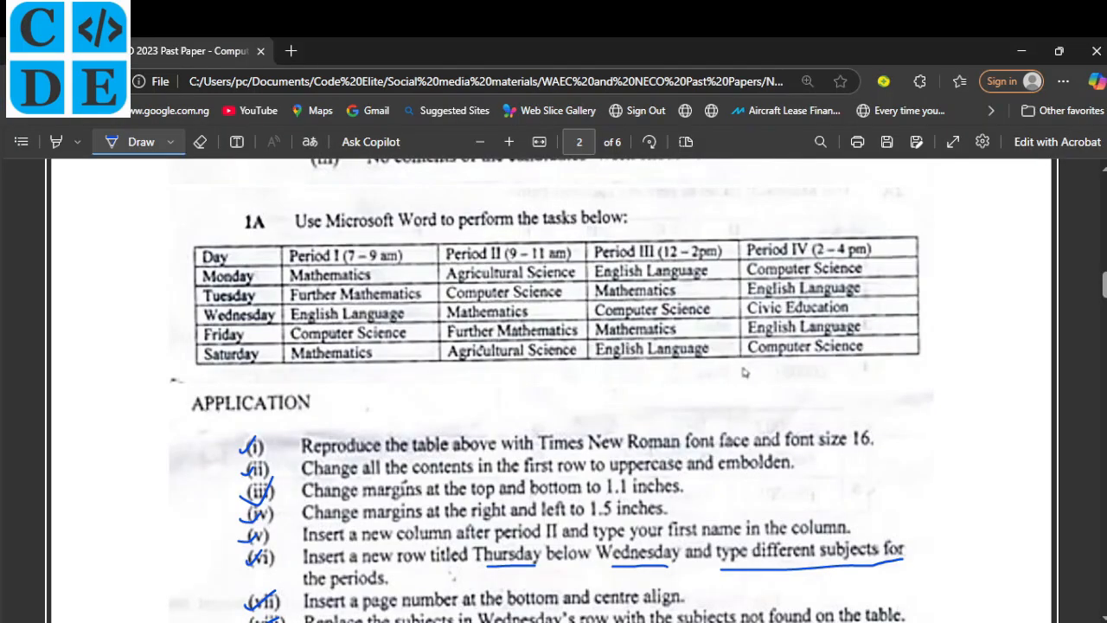
pyautogui.hotkey('alt', 'Tab')
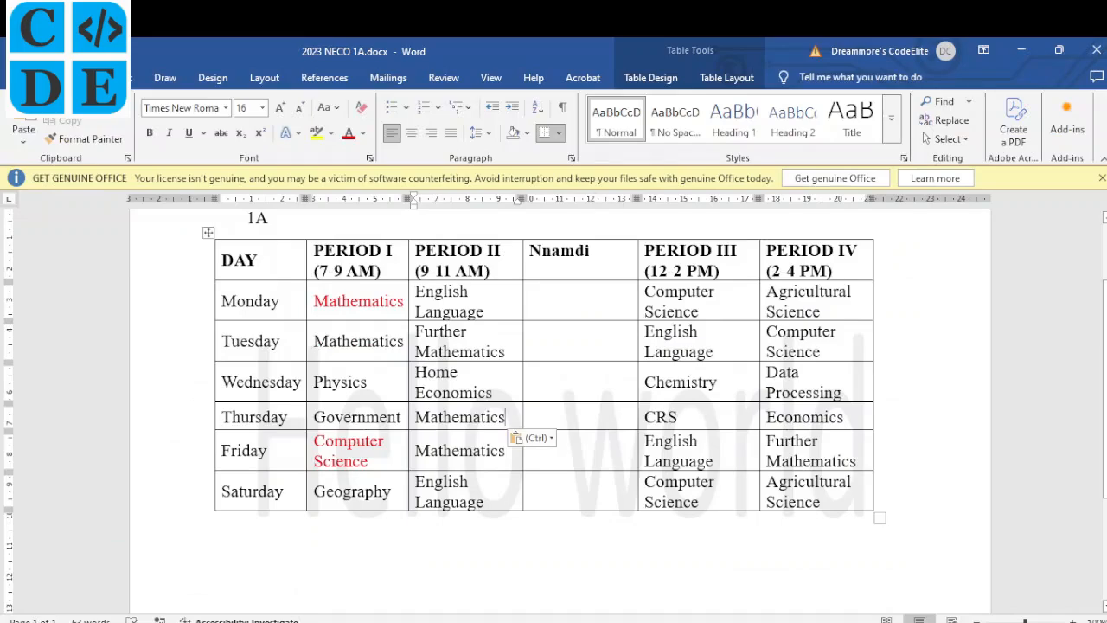
pyautogui.hotkey('alt', 'Tab')
pyautogui.hotkey('alt', 'Tab')
pyautogui.hotkey('alt', 'Tab')
pyautogui.hotkey('alt', 'Tab')
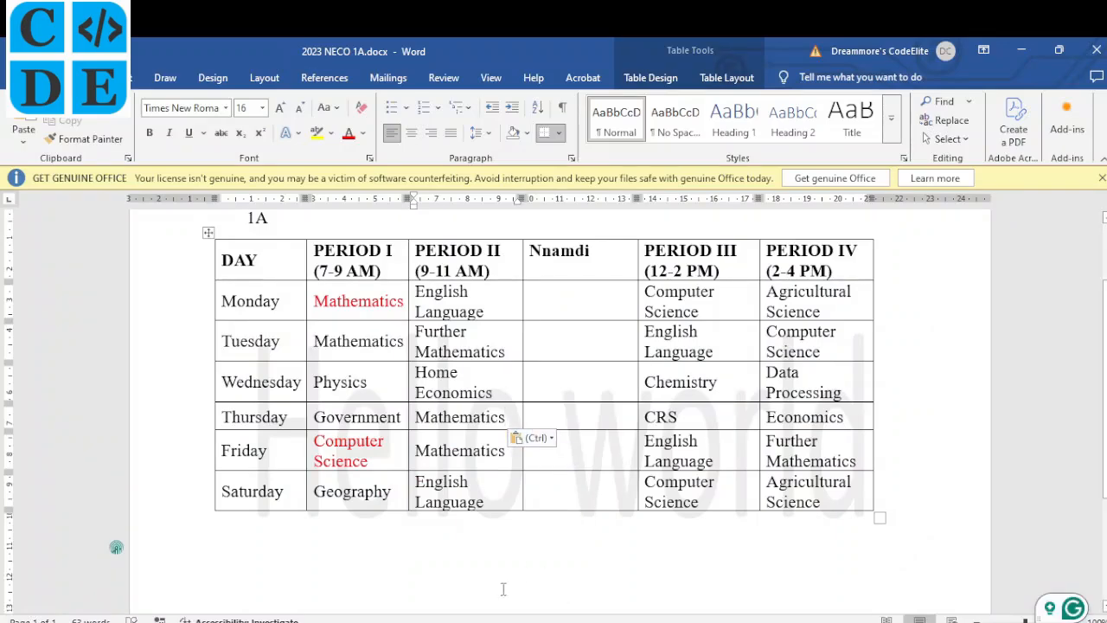
pyautogui.hotkey('alt', 'Tab')
# Scroll the PDF to tasks (viii)–(xii), tick item (xi), then undo the tick.
pyautogui.scroll(-3, 329, 509)
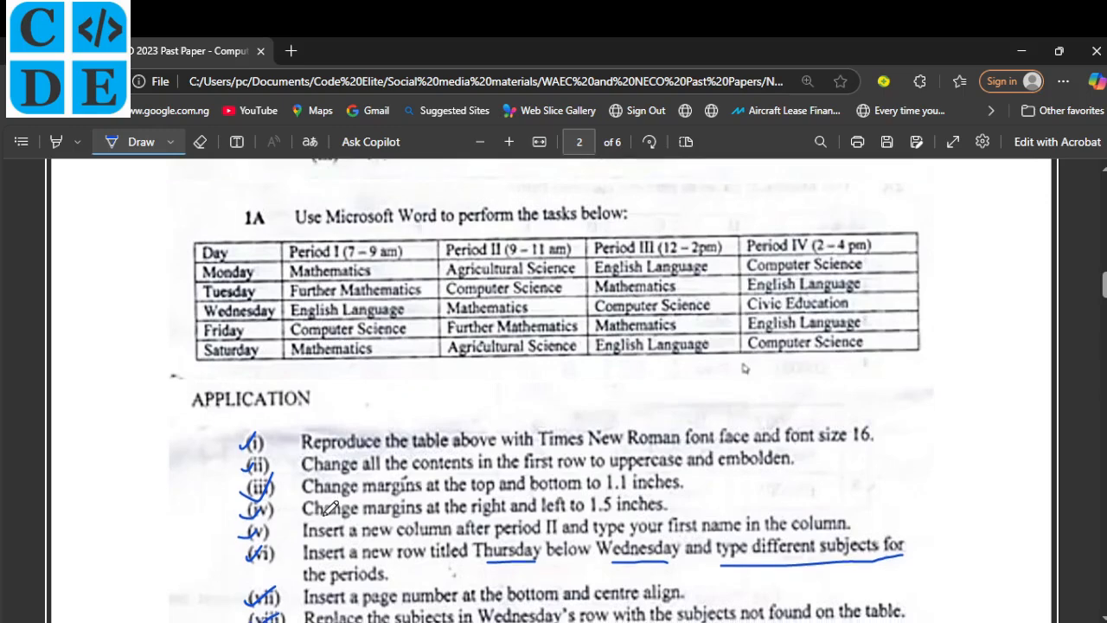
pyautogui.scroll(-3, 329, 508)
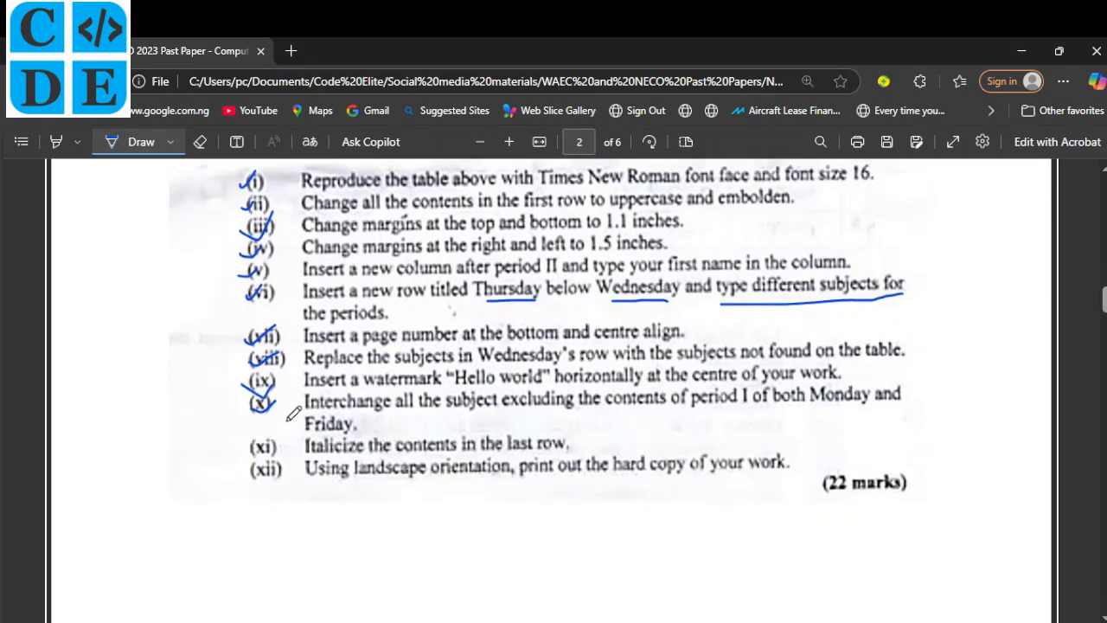
pyautogui.moveTo(257, 440); pyautogui.dragTo(274, 434)
pyautogui.hotkey('ctrl', 'z')
# Italicize the Saturday row: Geography, English Language, Computer Science and Agricultural Science.
pyautogui.click(530, 596)
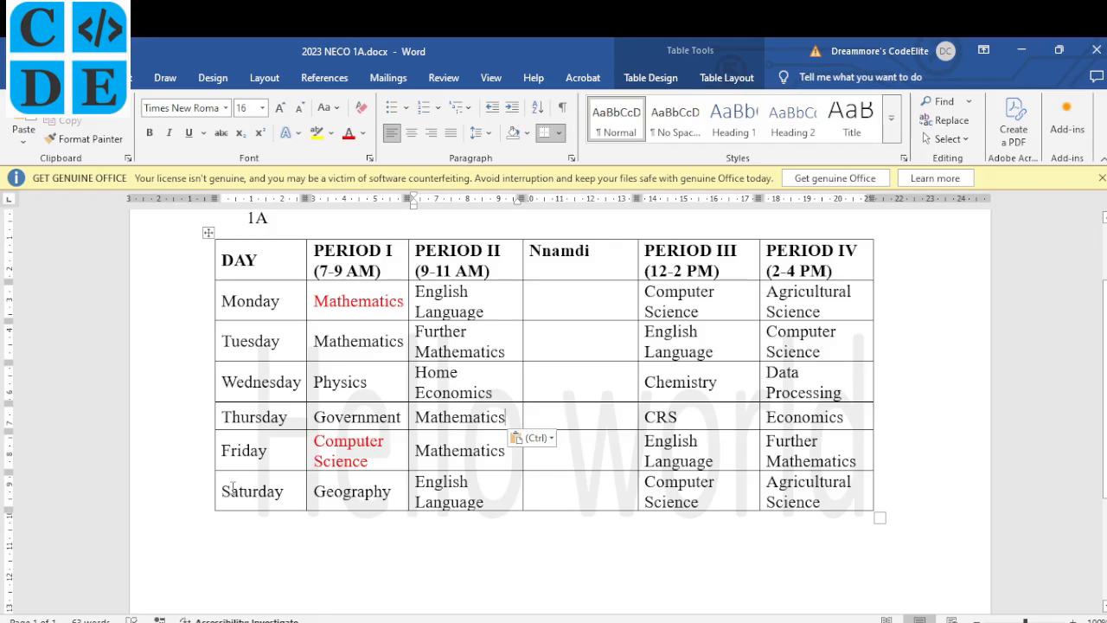
pyautogui.moveTo(223, 488); pyautogui.dragTo(801, 493)
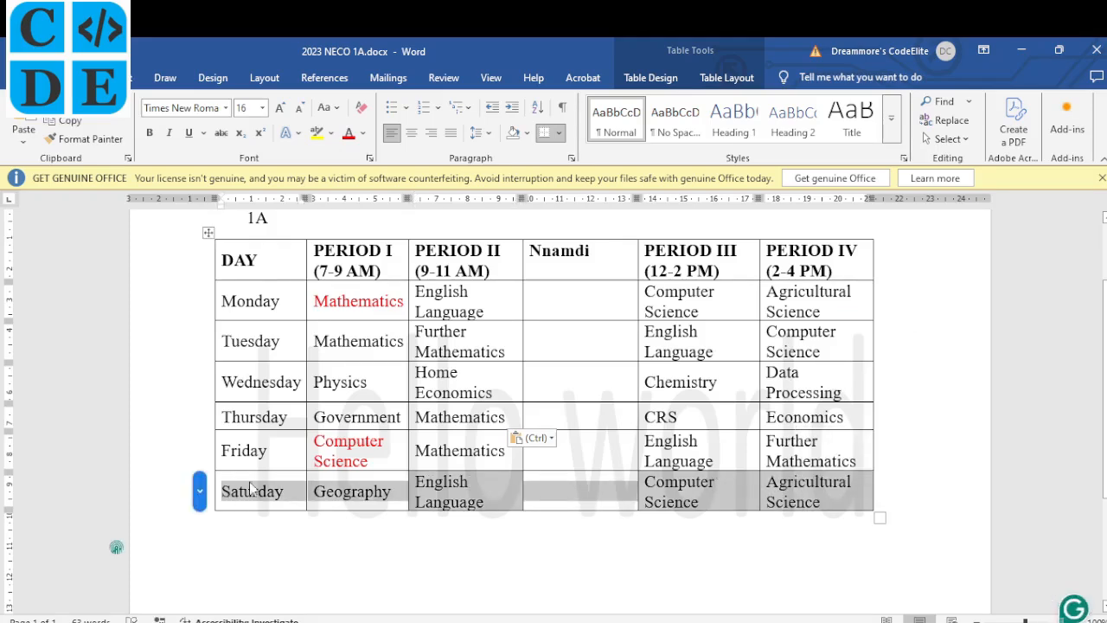
pyautogui.click(172, 133)
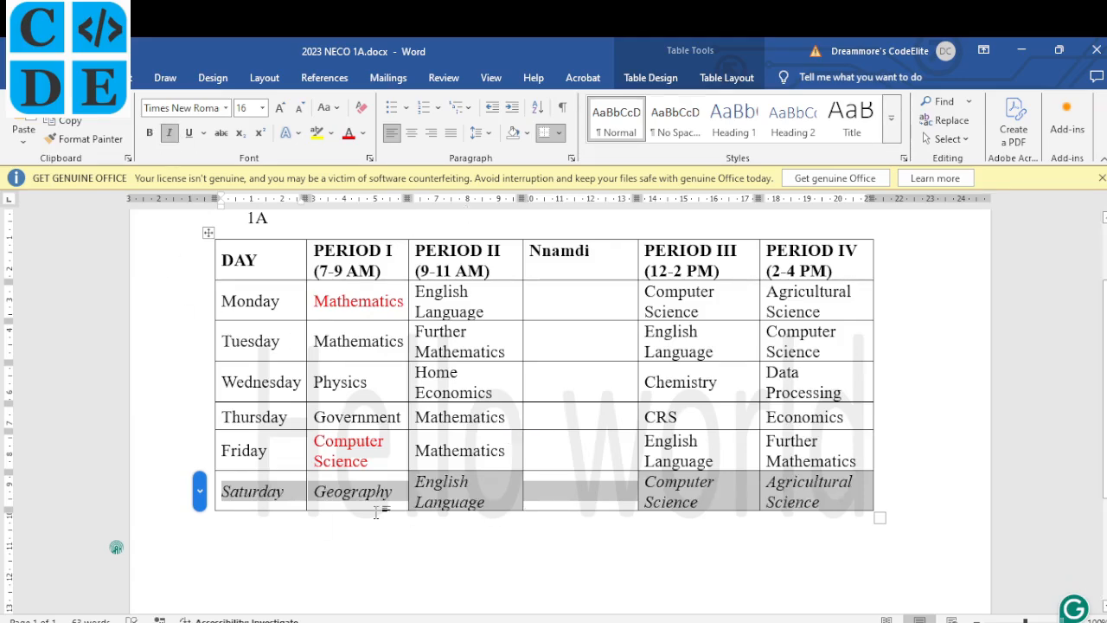
pyautogui.click(494, 485)
pyautogui.hotkey('alt', 'Tab')
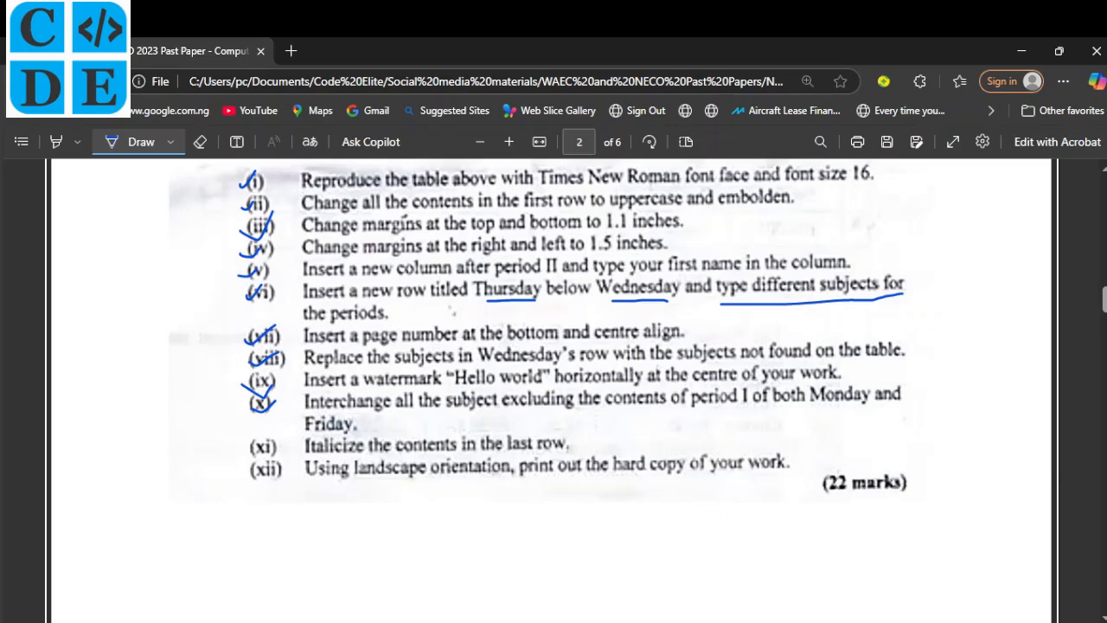
pyautogui.click(610, 540)
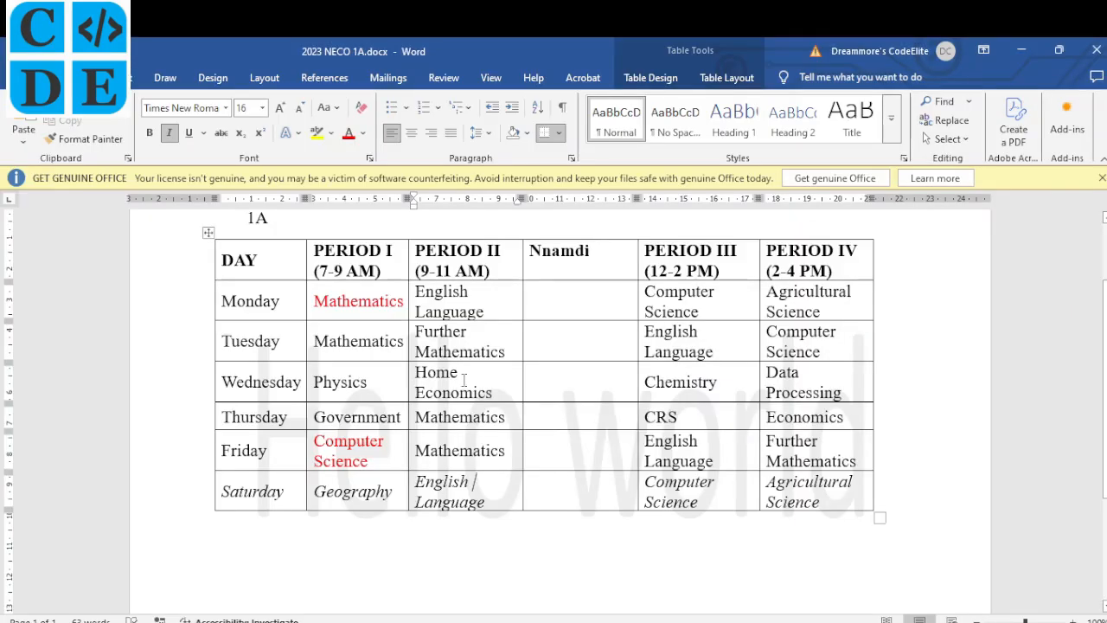
pyautogui.scroll(2, 464, 381)
pyautogui.scroll(1, 465, 381)
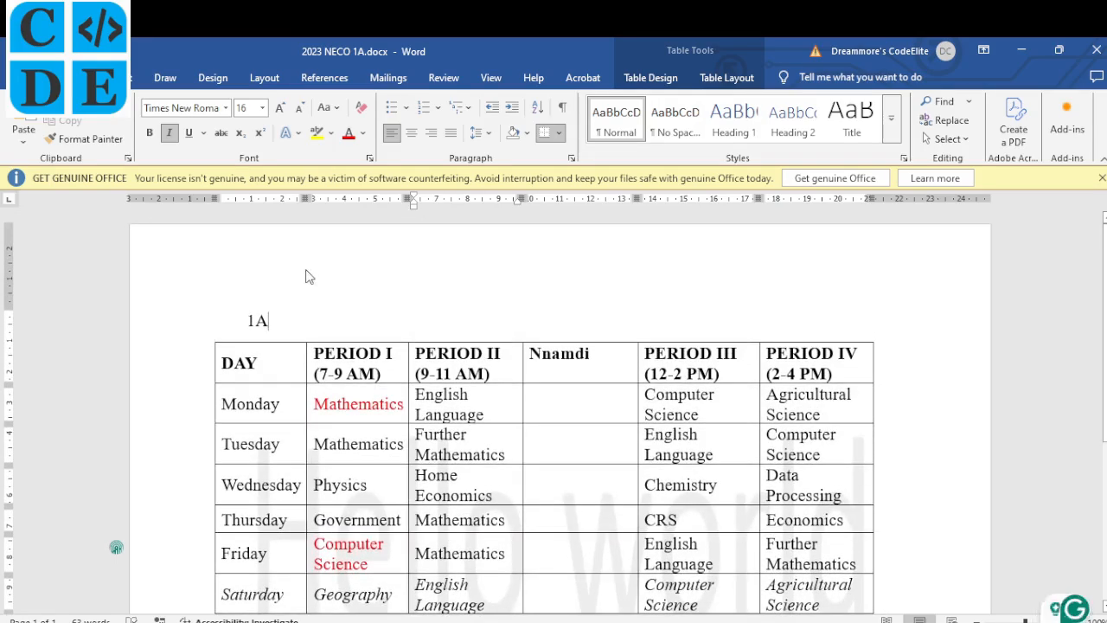
# Enter the student's full name and number in the page header, fixing the last digit.
pyautogui.doubleClick(307, 273)
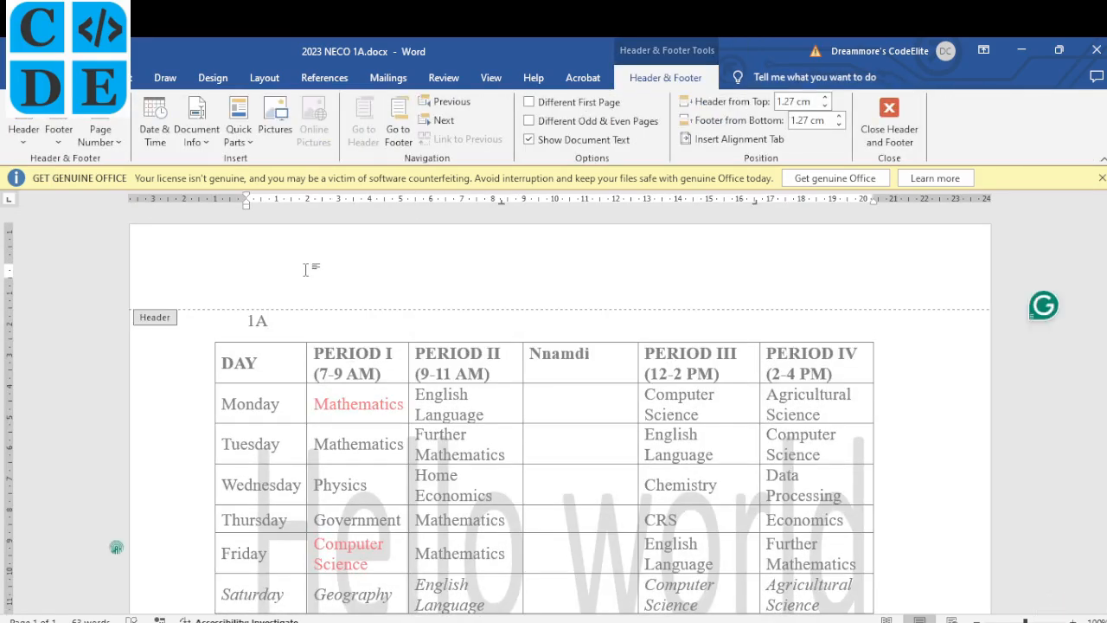
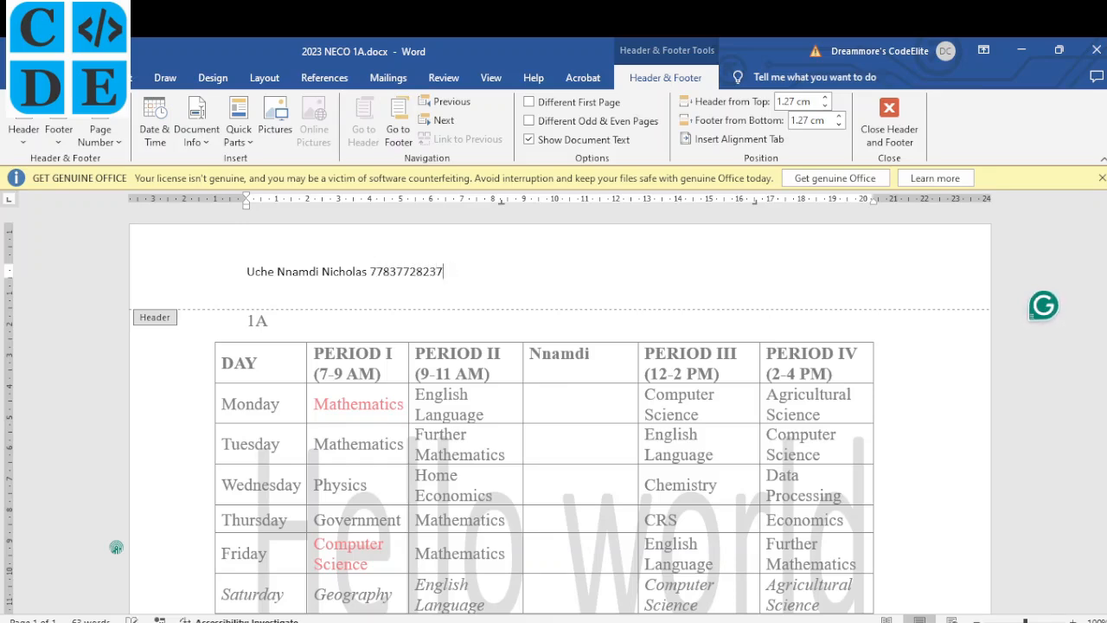
pyautogui.doubleClick(400, 443)
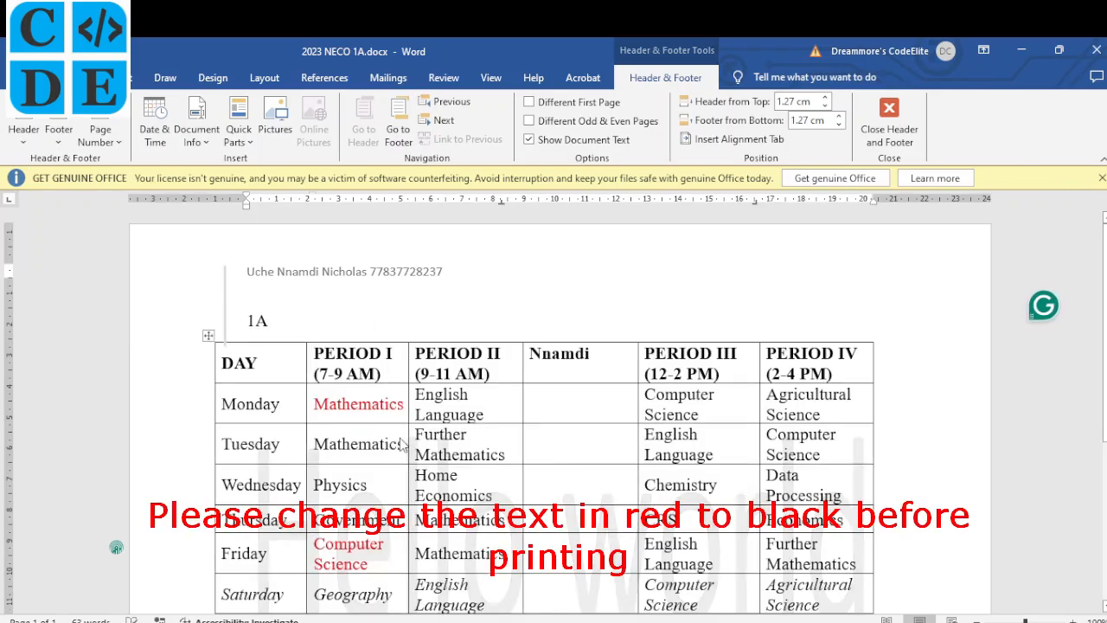
pyautogui.moveTo(1105, 316); pyautogui.dragTo(1102, 339)
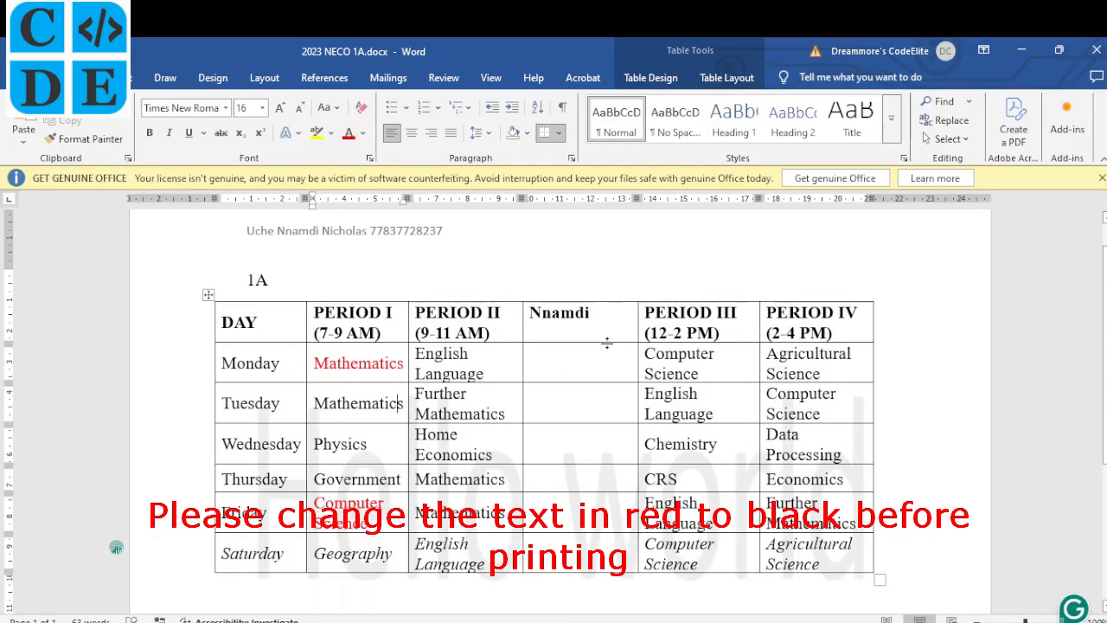
# Open the print preview to check the timetable's landscape layout.
pyautogui.hotkey('ctrl', 'p')
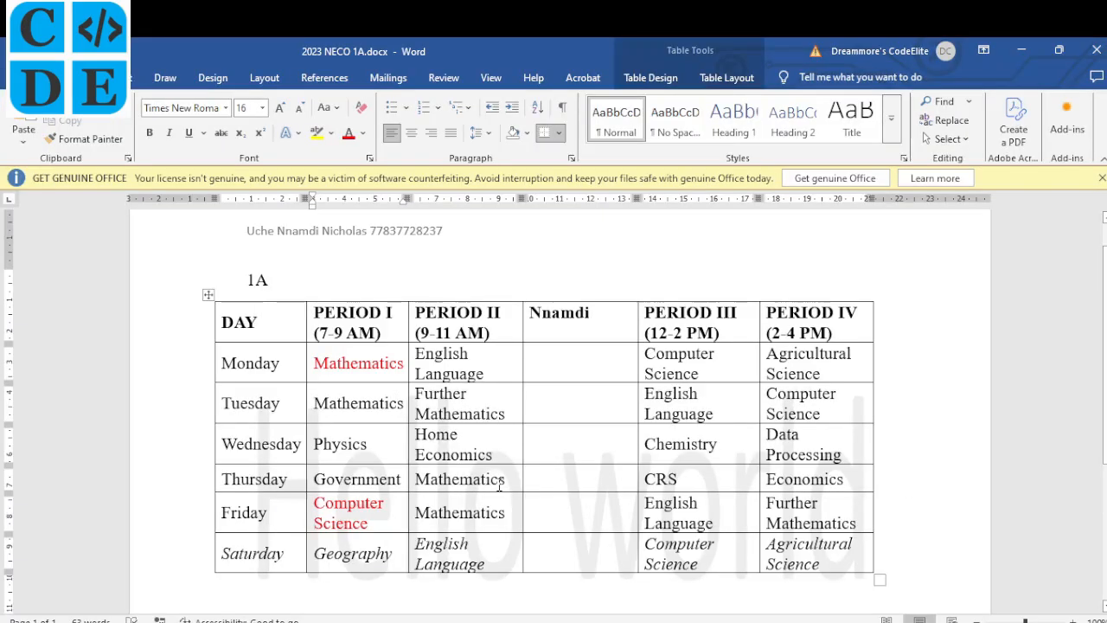
pyautogui.scroll(-1, 554, 316)
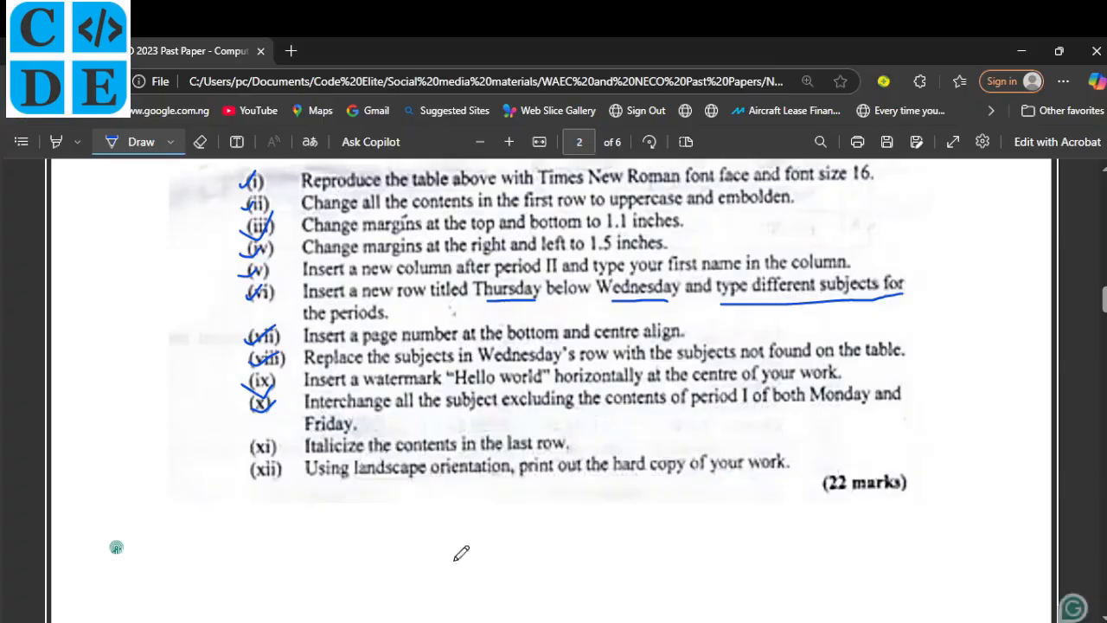
pyautogui.scroll(-1, 461, 553)
# Mark tasks (xi) and (xii) and the 22 marks on the exam PDF, then scroll to page 3.
pyautogui.moveTo(251, 327)
pyautogui.mouseDown()
pyautogui.moveTo(280, 315)
pyautogui.moveTo(256, 363)
pyautogui.moveTo(282, 339)
pyautogui.mouseUp()
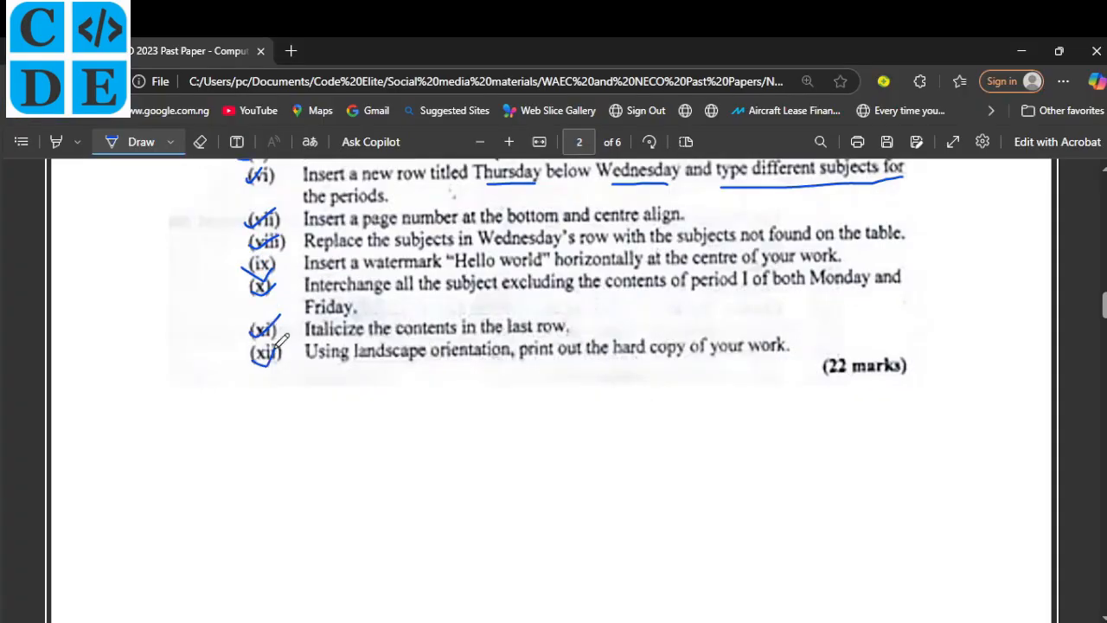
pyautogui.scroll(-1, 477, 407)
pyautogui.scroll(1, 476, 407)
pyautogui.moveTo(913, 346)
pyautogui.mouseDown()
pyautogui.moveTo(830, 329)
pyautogui.moveTo(926, 363)
pyautogui.moveTo(864, 328)
pyautogui.mouseUp()
pyautogui.scroll(-1, 694, 432)
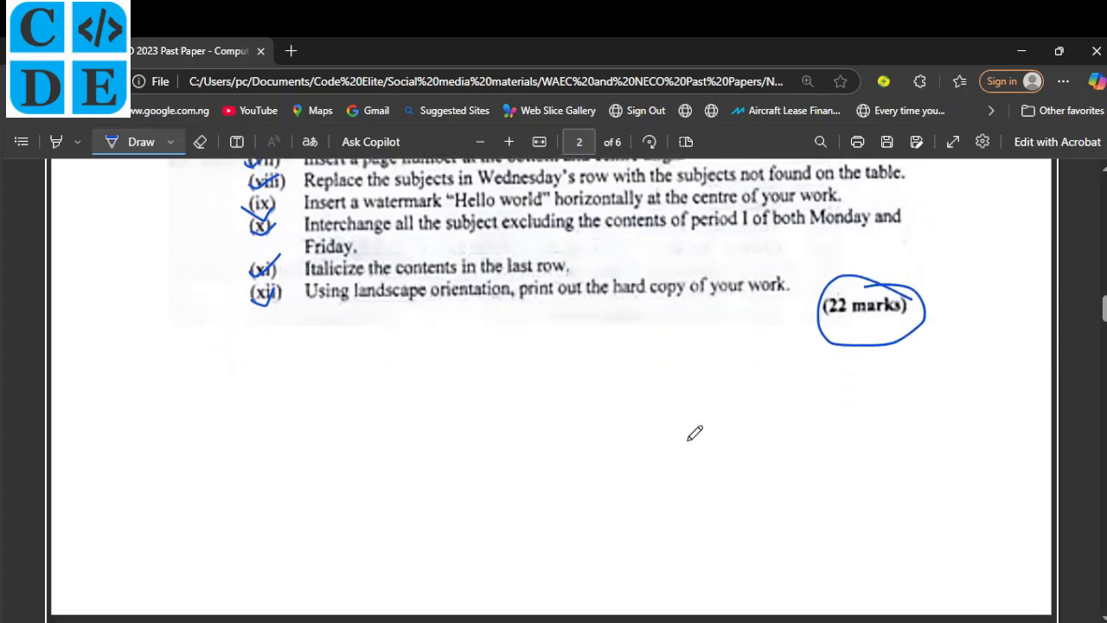
pyautogui.scroll(-6, 695, 433)
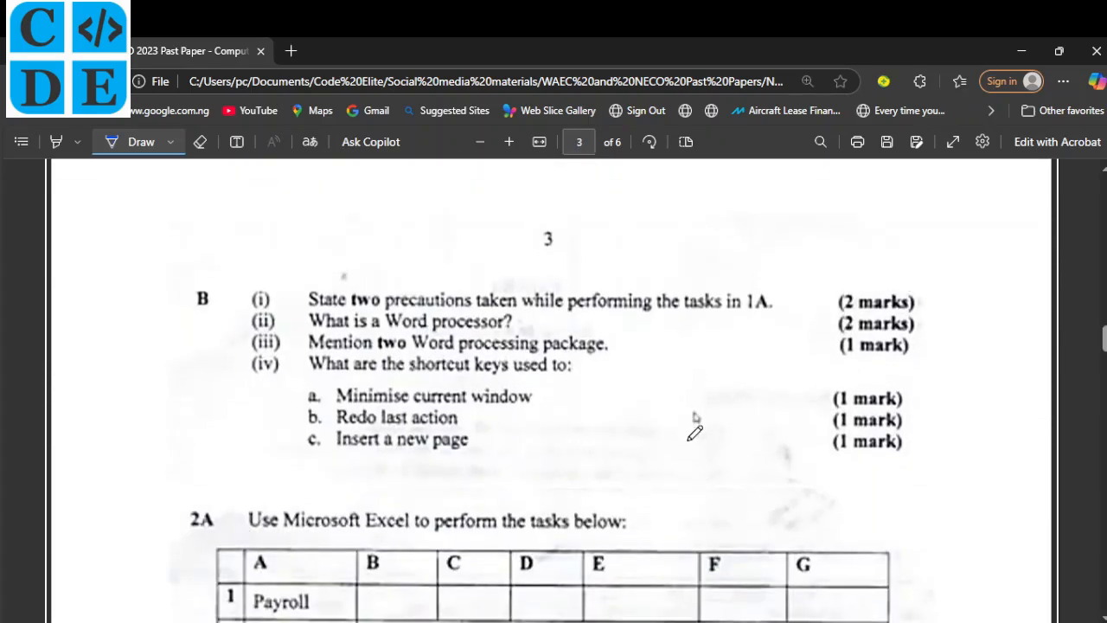
# Scroll past the timetable to page 2 and place the cursor in the 1B answers.
pyautogui.scroll(-1, 694, 432)
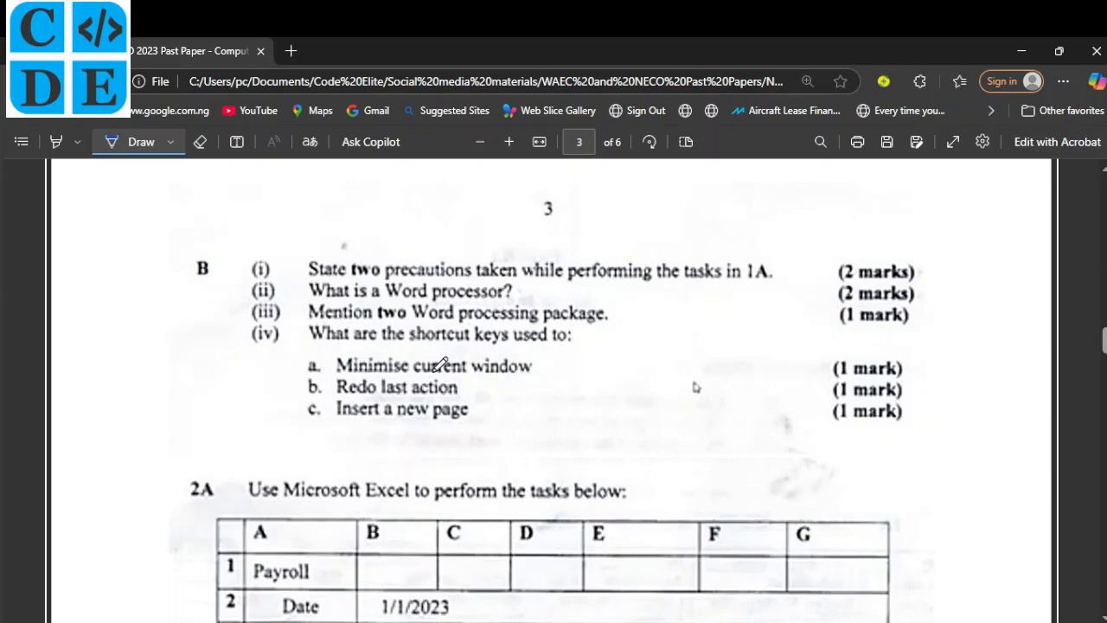
pyautogui.hotkey('alt', 'Tab')
pyautogui.scroll(3, 458, 428)
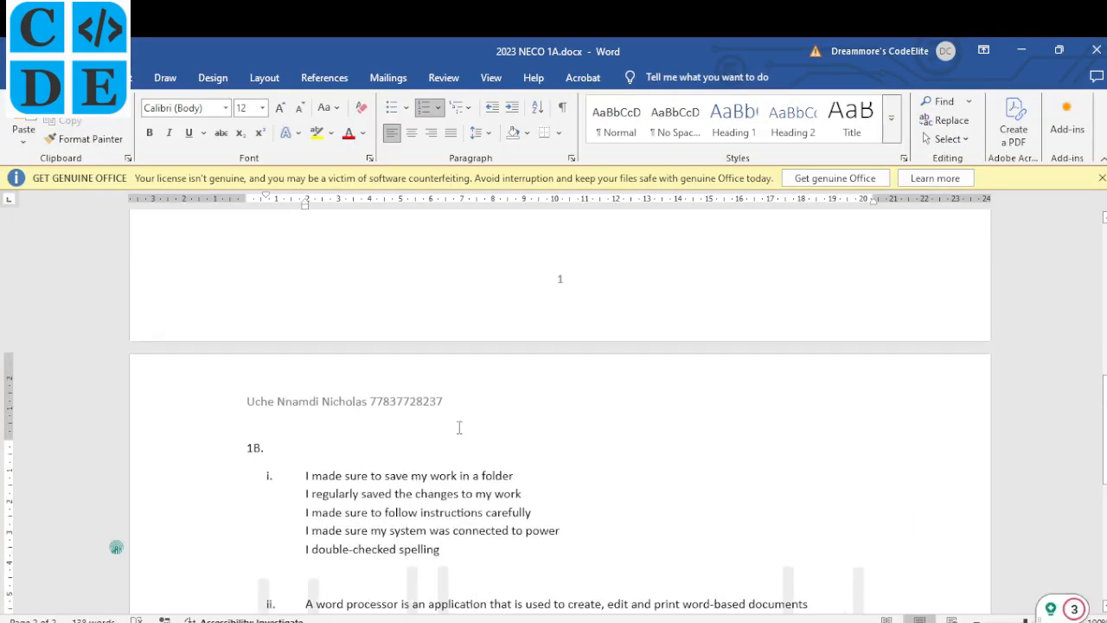
pyautogui.scroll(-5, 461, 432)
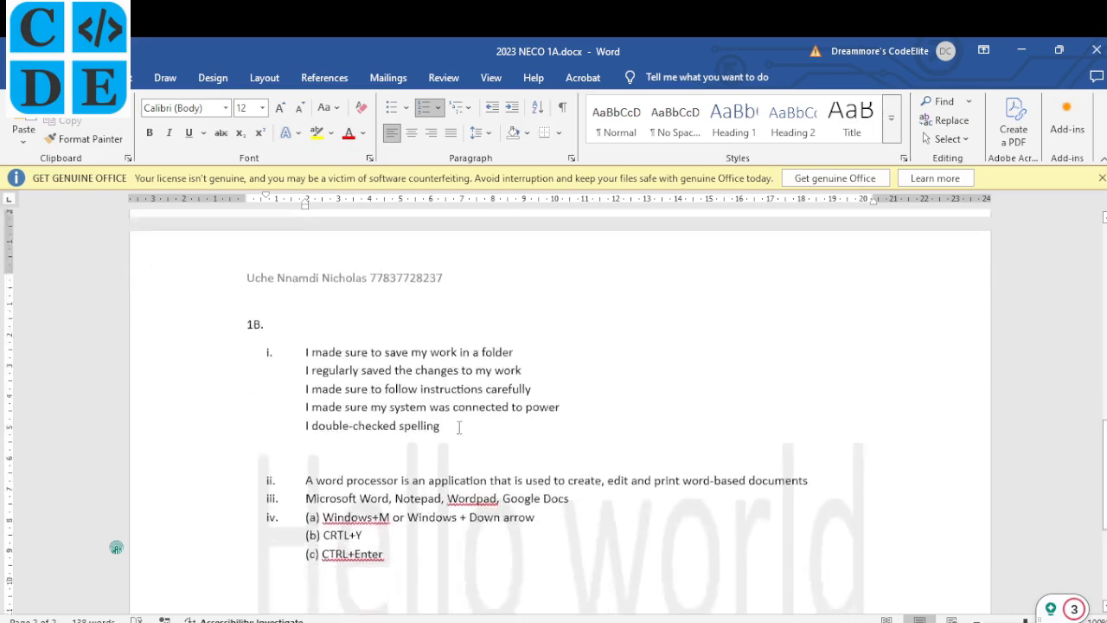
pyautogui.scroll(9, 458, 426)
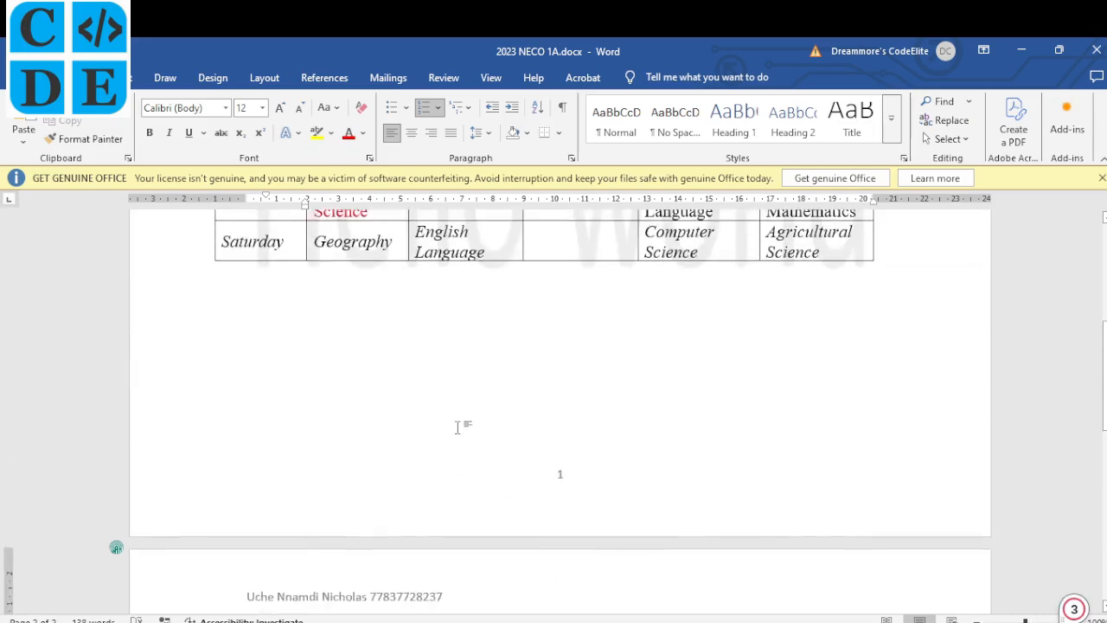
pyautogui.click(364, 344)
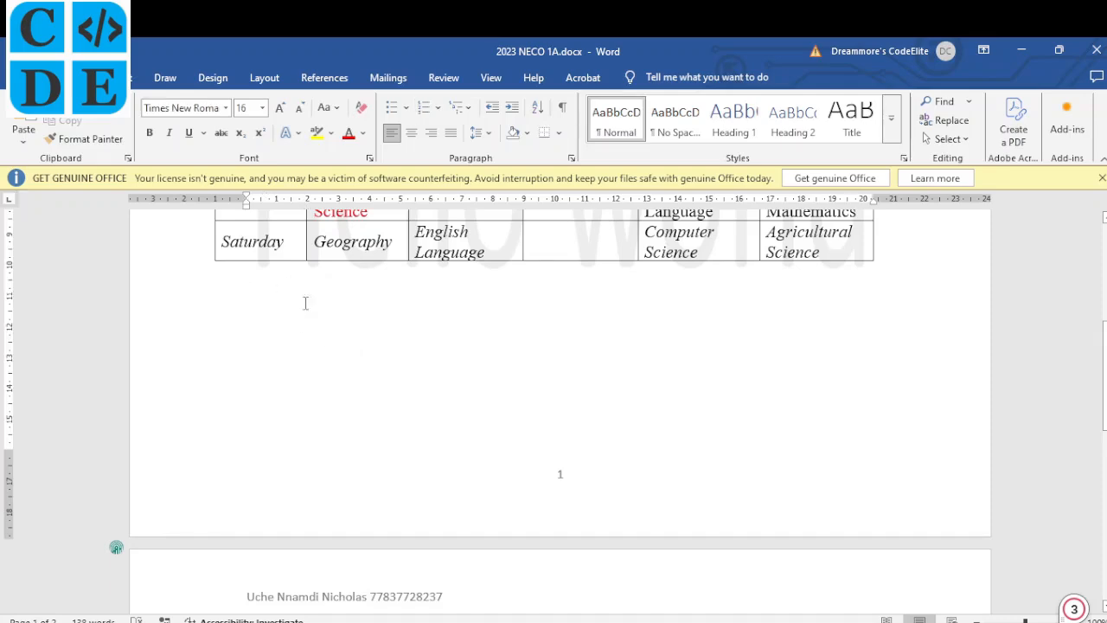
pyautogui.scroll(-6, 336, 378)
pyautogui.scroll(-3, 337, 380)
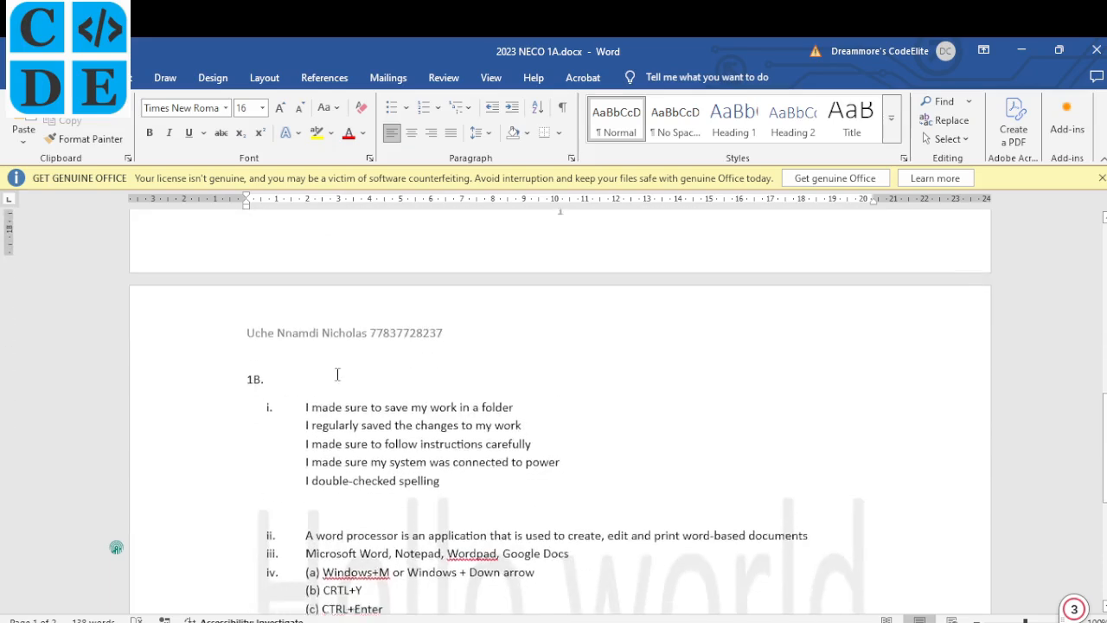
pyautogui.click(358, 327)
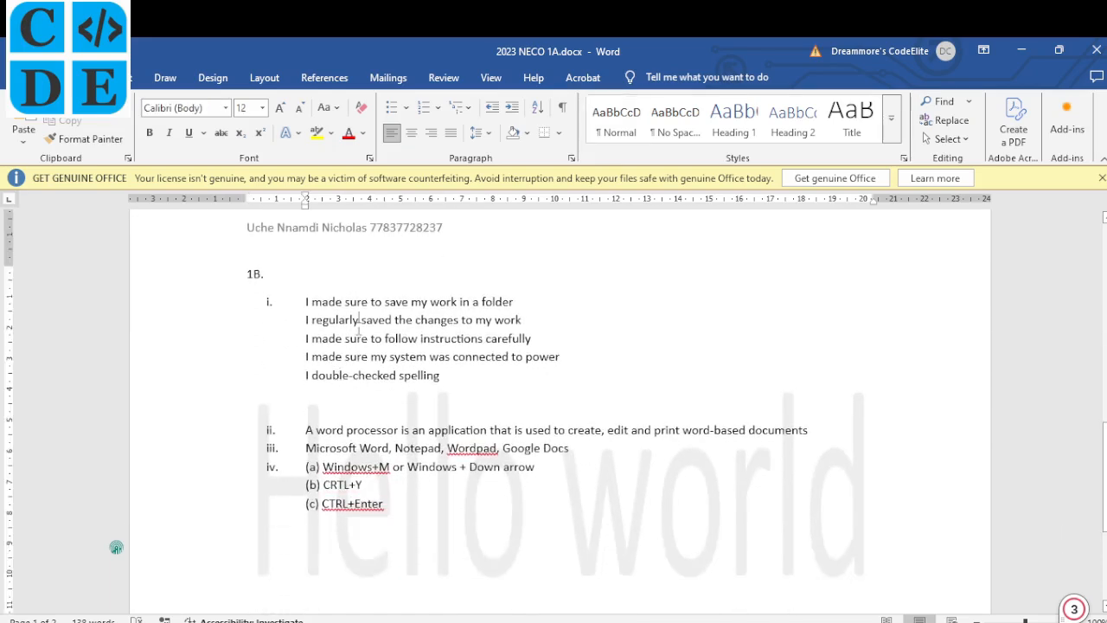
# Add 'I made sure to enter data correctly' on a new line after 'I double-checked spelling'.
pyautogui.click(468, 376)
pyautogui.press('Return')
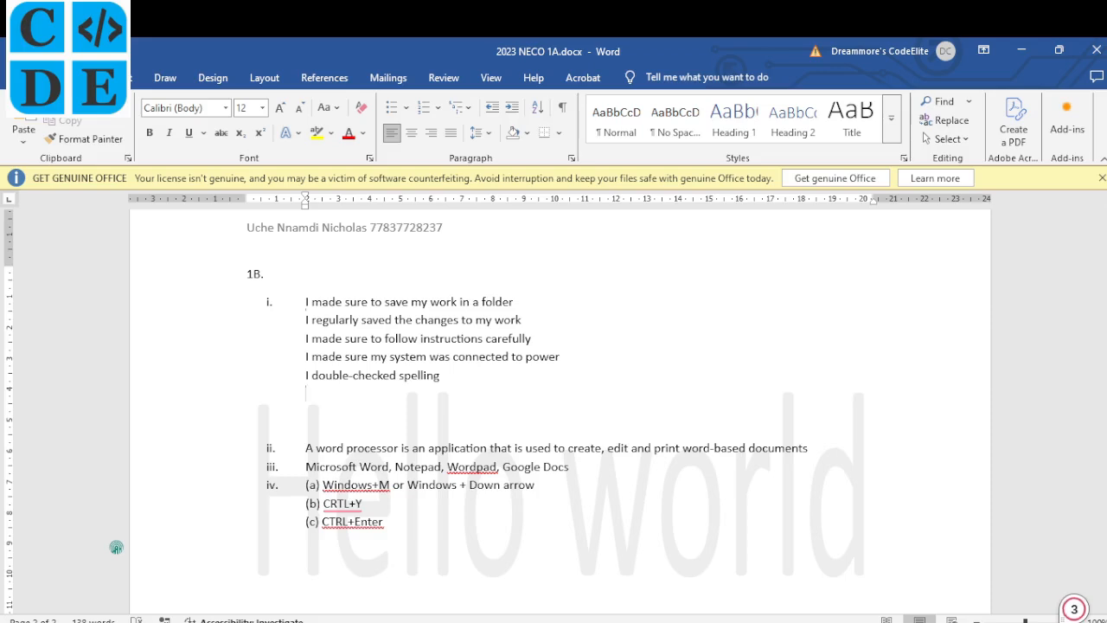
pyautogui.write('I made sure to e')
pyautogui.press('BackSpace')
pyautogui.write('enter')
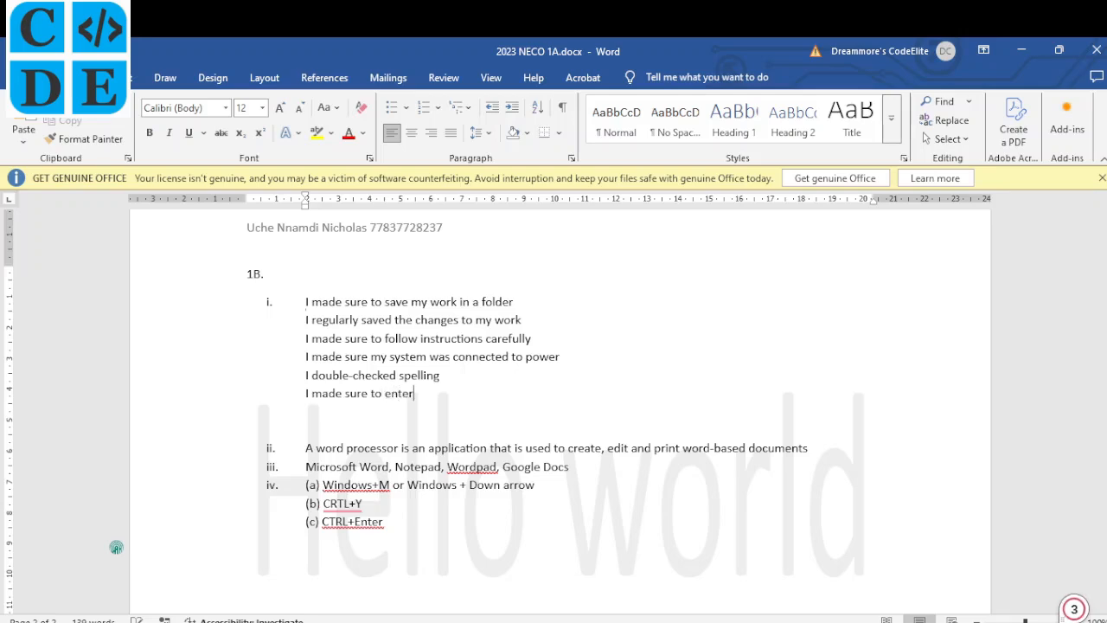
pyautogui.write(' data correctly')
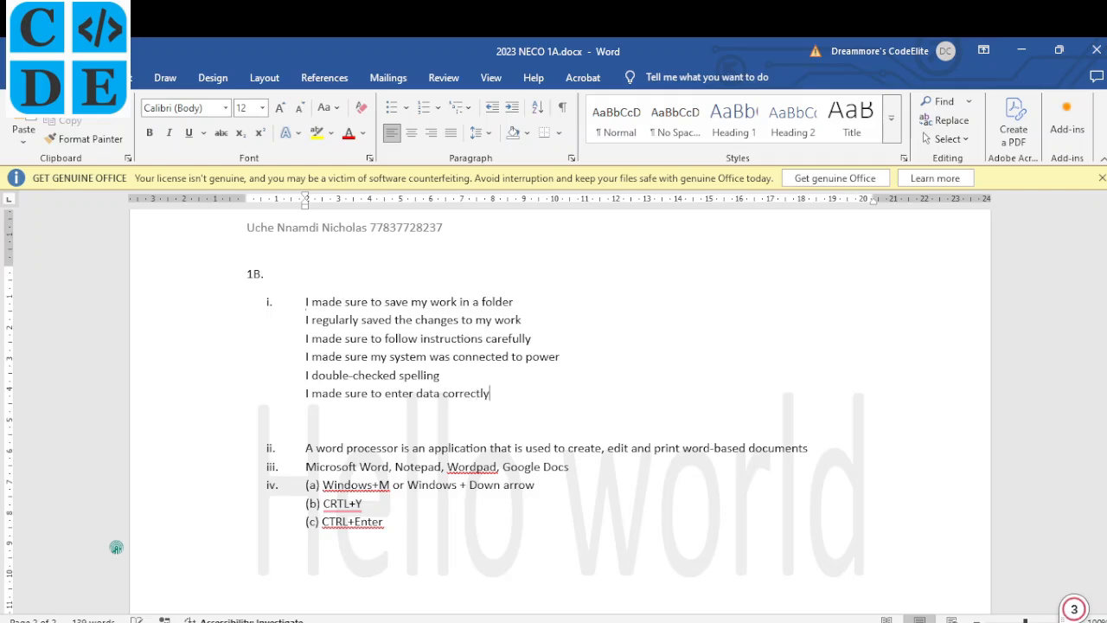
pyautogui.scroll(-2, 412, 484)
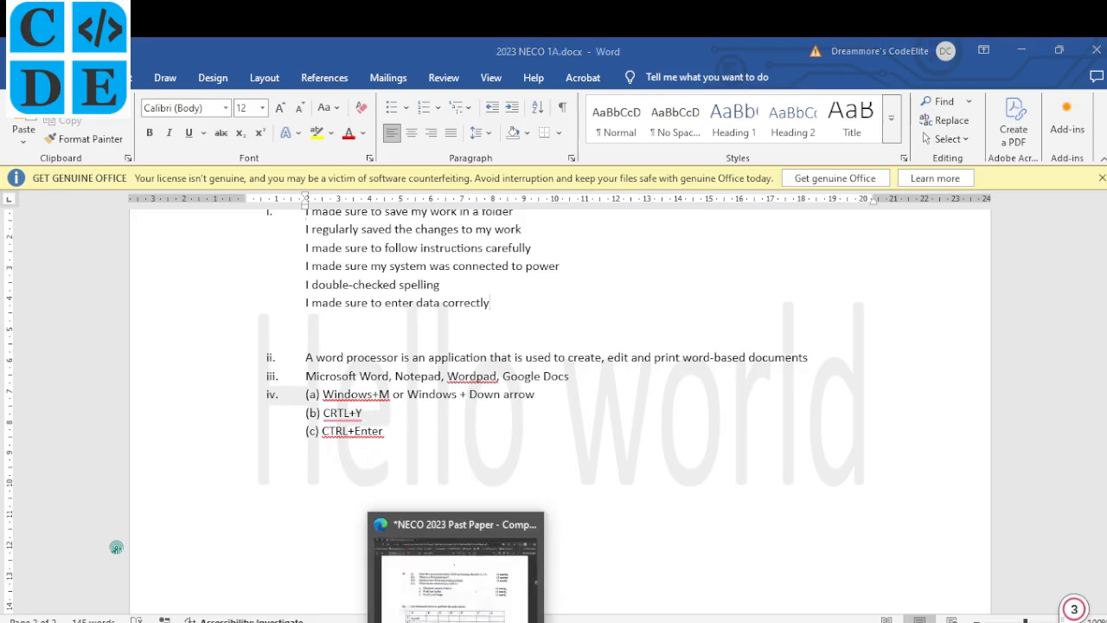
# Check the Word answers against the exam PDF, test Windows+M, and bring the PDF forward.
pyautogui.click(453, 585)
pyautogui.click(460, 619)
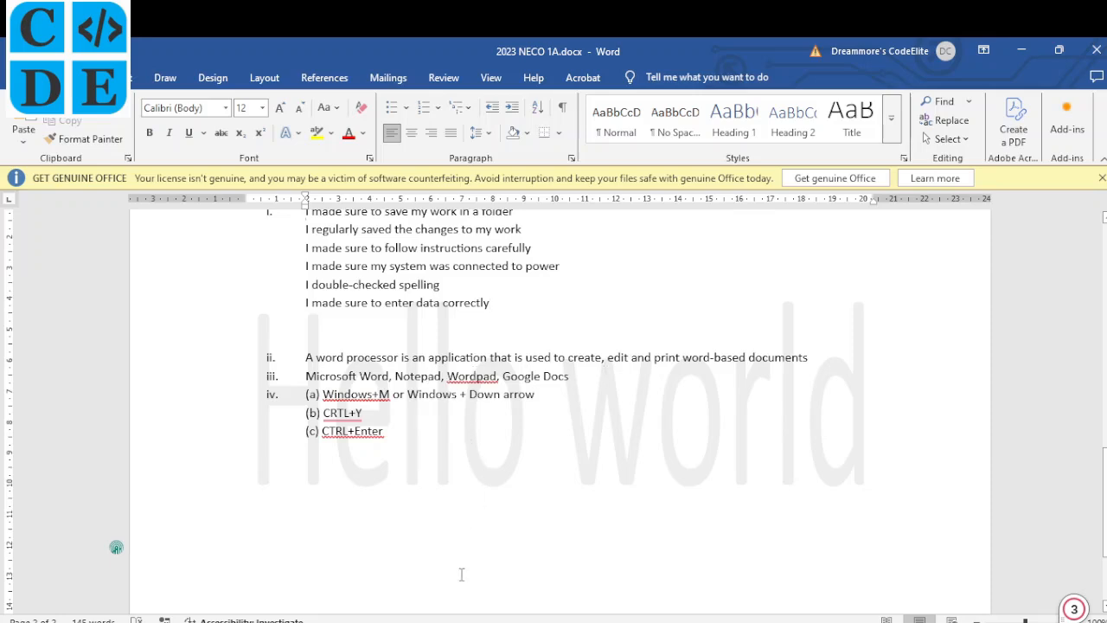
pyautogui.click(461, 618)
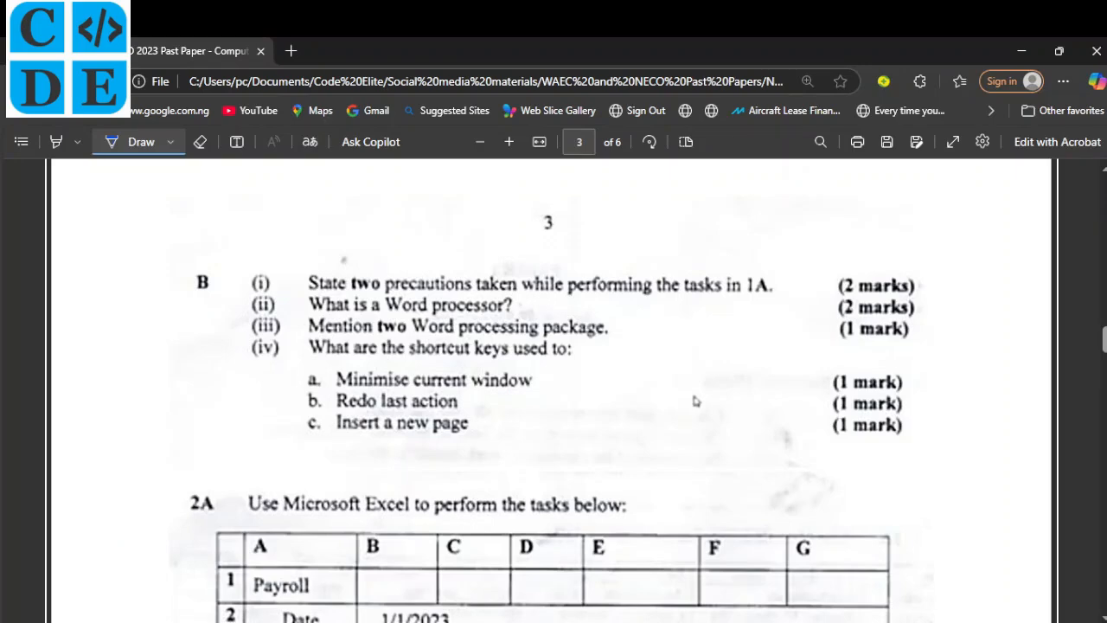
pyautogui.hotkey('alt', 'Tab')
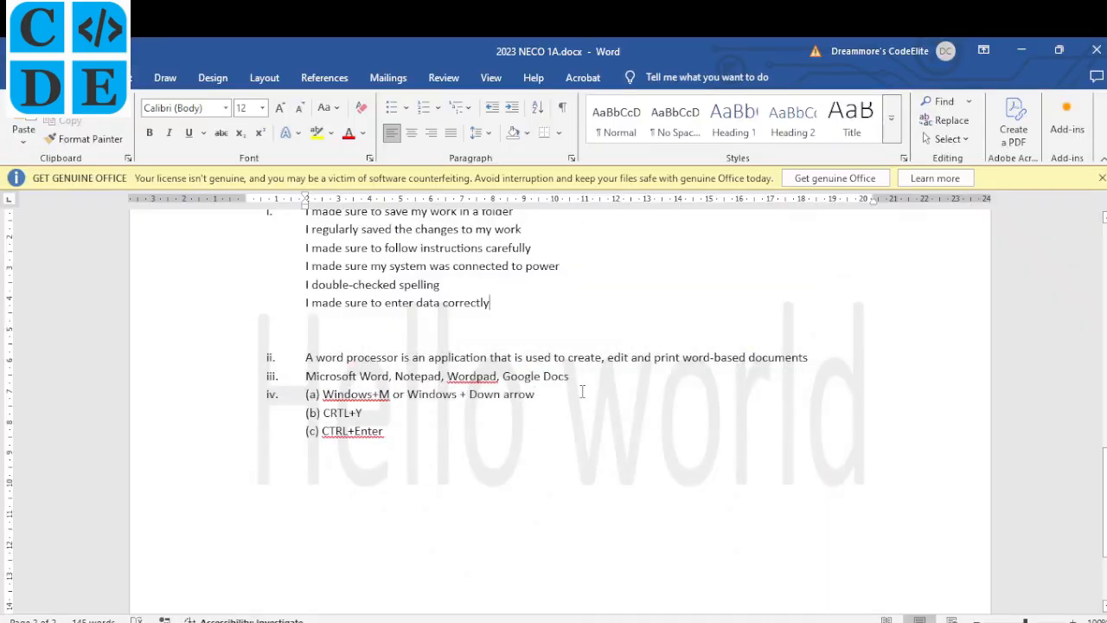
pyautogui.moveTo(582, 392); pyautogui.dragTo(537, 394)
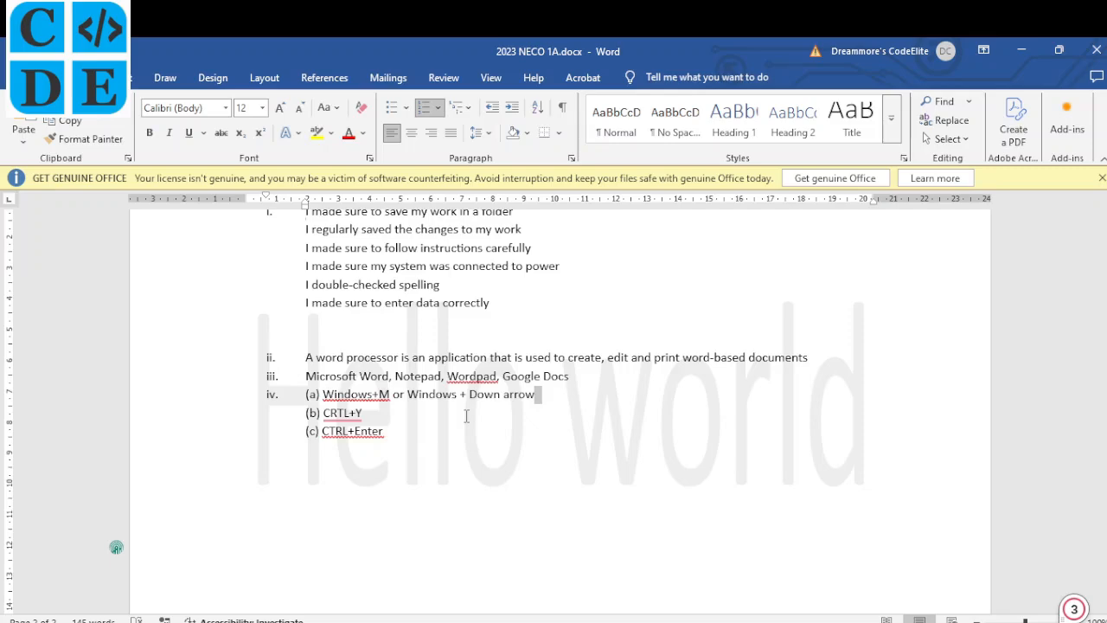
pyautogui.press('super+m')
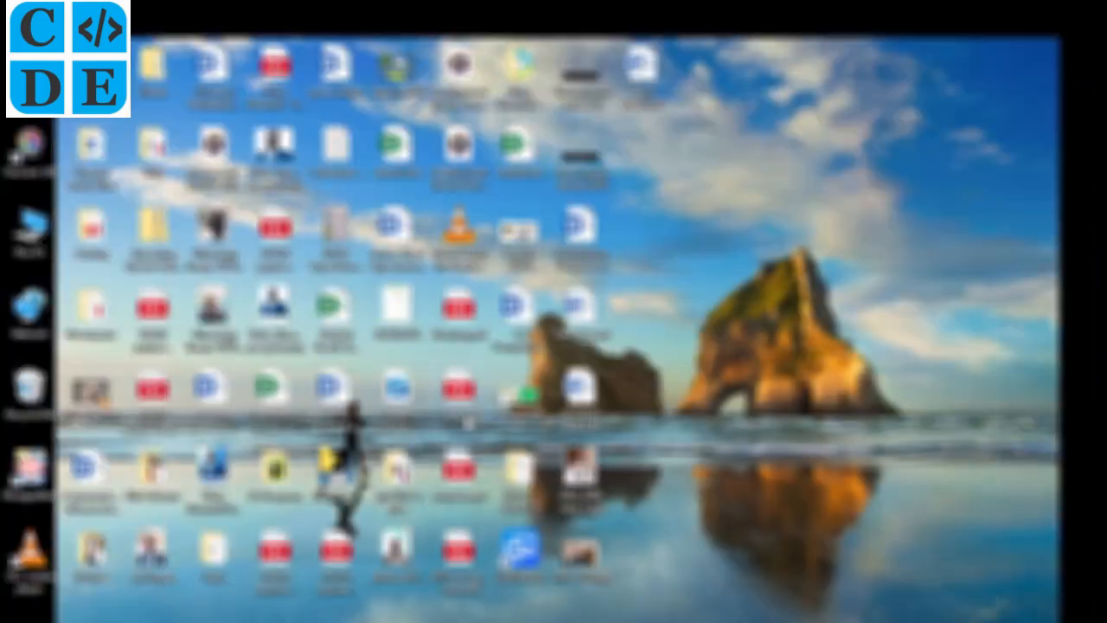
pyautogui.hotkey('alt', 'Tab')
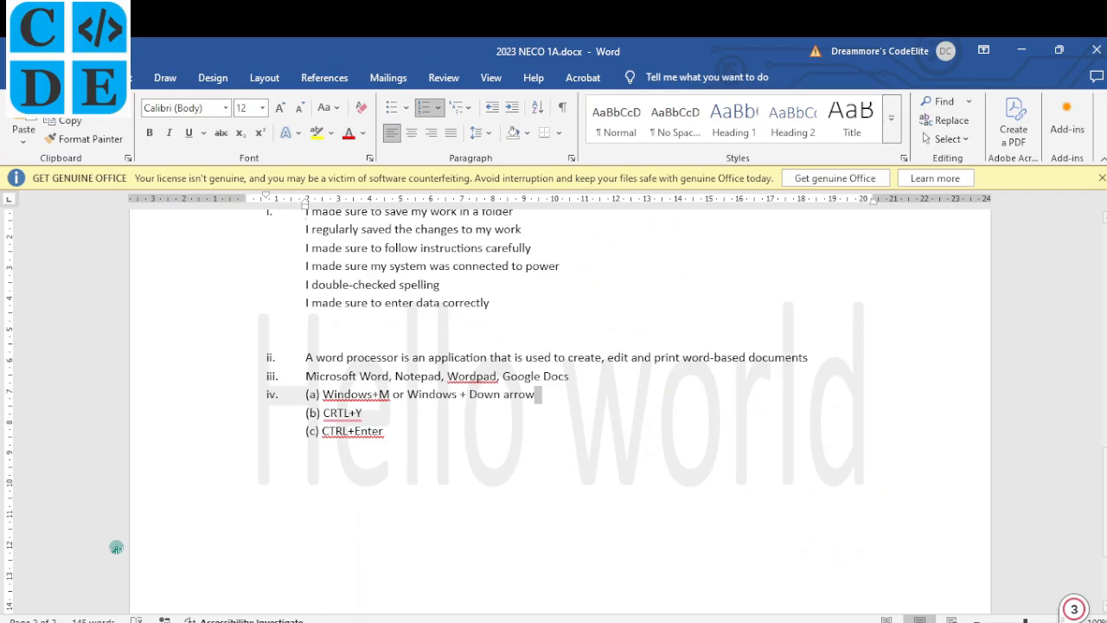
pyautogui.hotkey('alt', 'Tab')
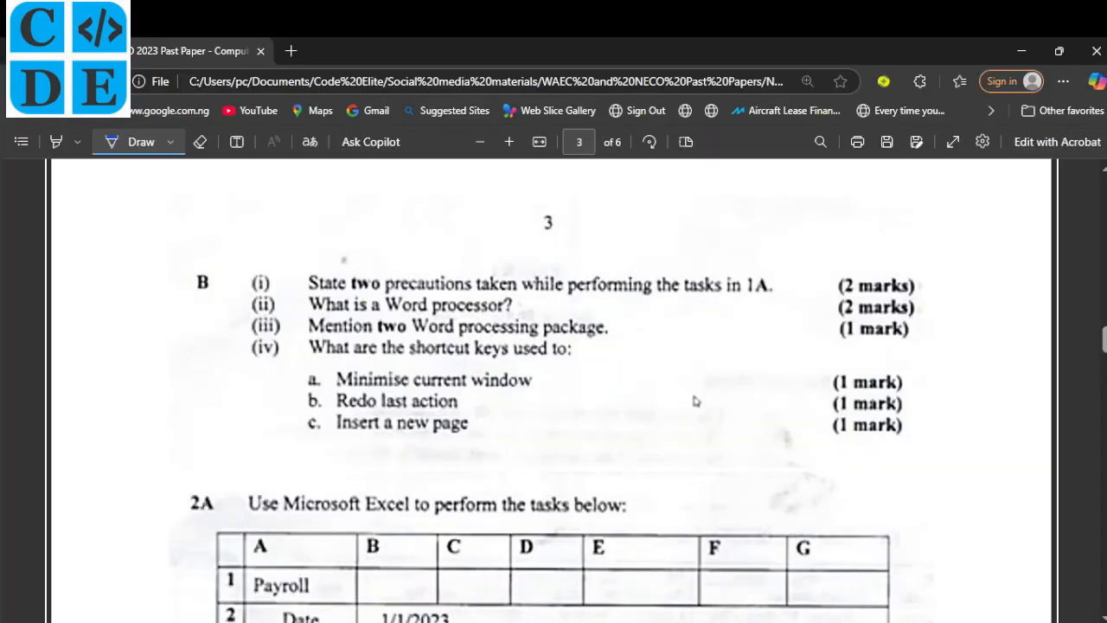
pyautogui.hotkey('alt', 'Tab')
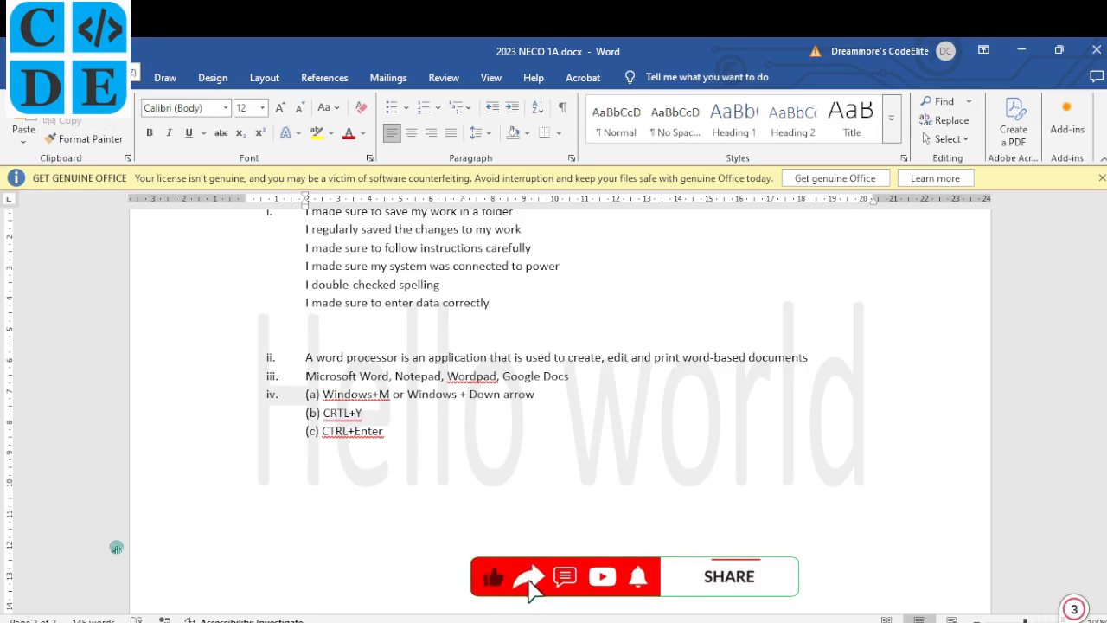
pyautogui.hotkey('ctrl', 'BackSpace')
pyautogui.hotkey('ctrl', 'BackSpace')
pyautogui.hotkey('ctrl', 'BackSpace')
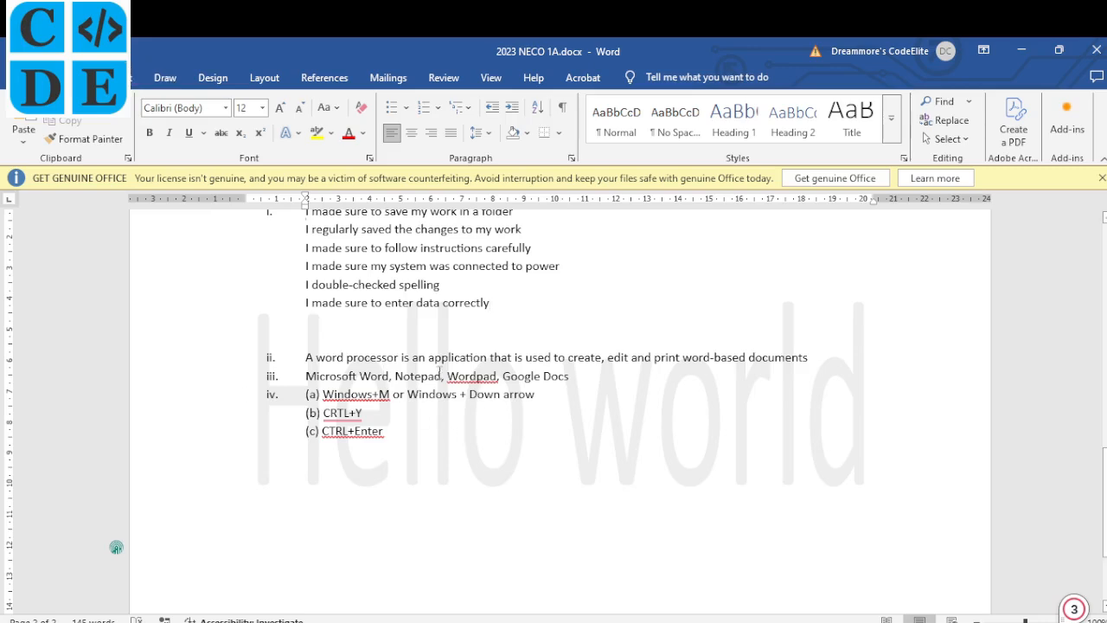
pyautogui.hotkey('alt', 'Tab')
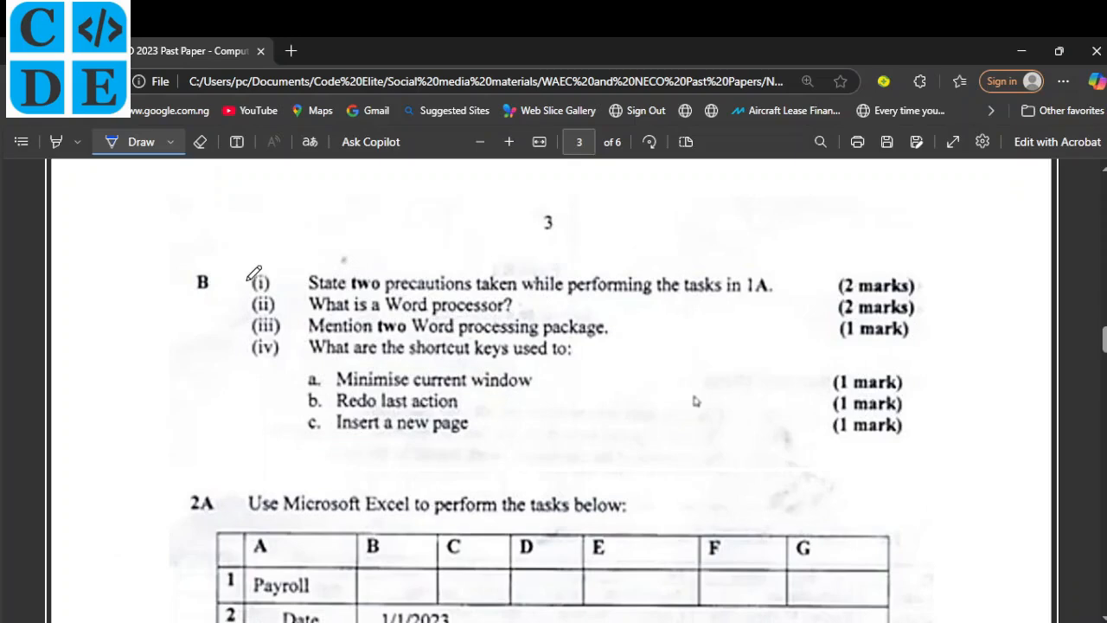
# Tick section B questions and parts a–c on the PDF, then add a page break after Word's answers.
pyautogui.moveTo(248, 280)
pyautogui.mouseDown()
pyautogui.moveTo(262, 275)
pyautogui.moveTo(274, 294)
pyautogui.moveTo(259, 328)
pyautogui.moveTo(279, 316)
pyautogui.moveTo(277, 339)
pyautogui.mouseUp()
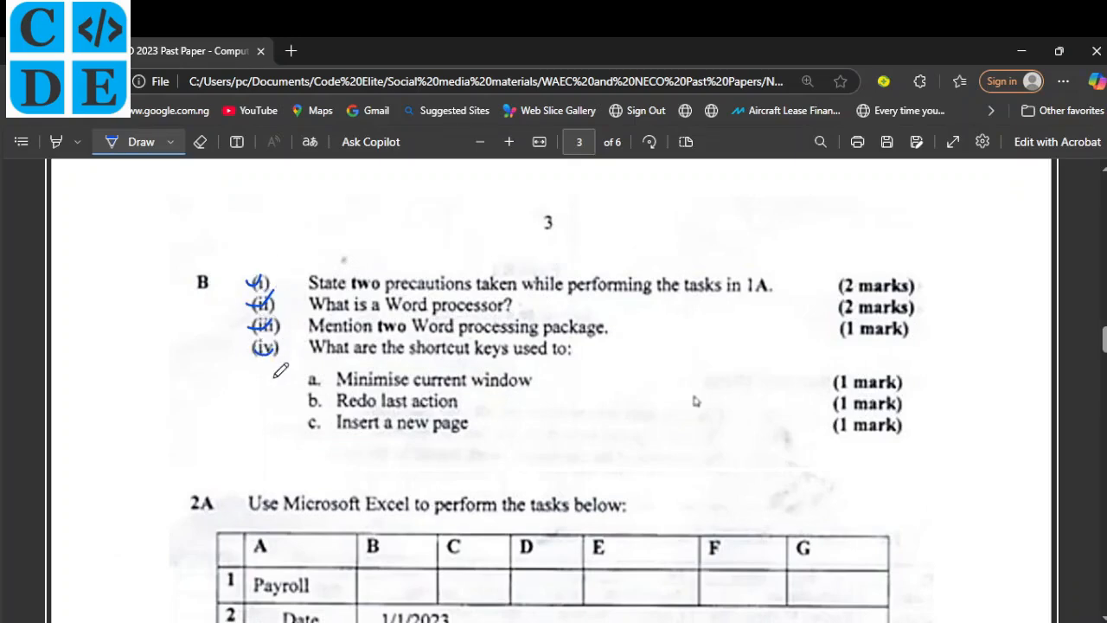
pyautogui.moveTo(307, 382)
pyautogui.mouseDown()
pyautogui.moveTo(325, 374)
pyautogui.moveTo(320, 426)
pyautogui.mouseUp()
pyautogui.hotkey('alt', 'Tab')
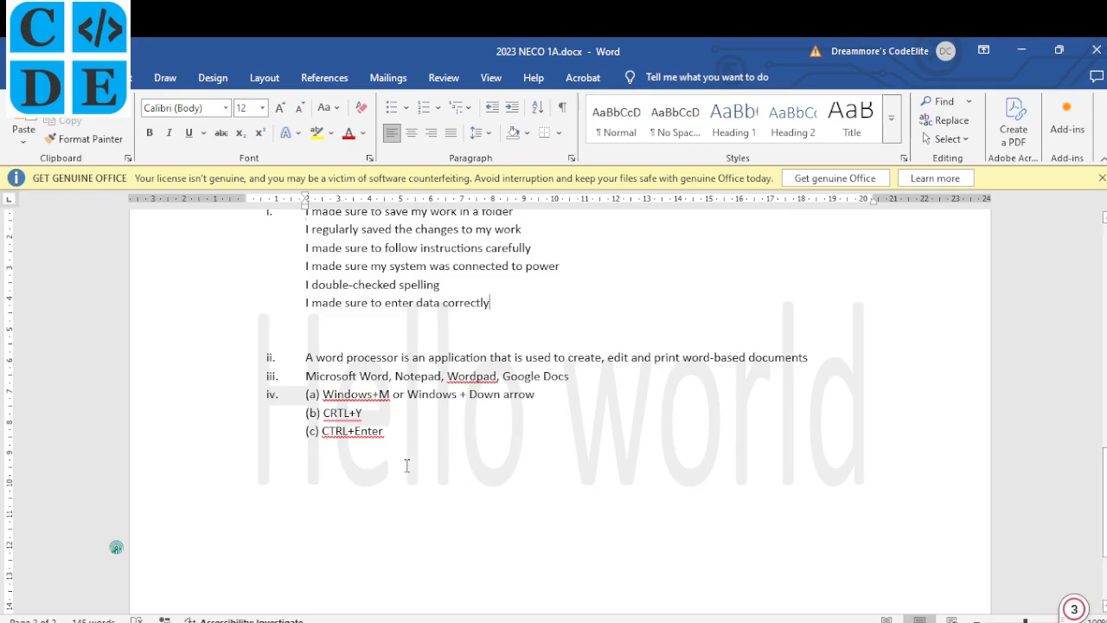
pyautogui.click(406, 465)
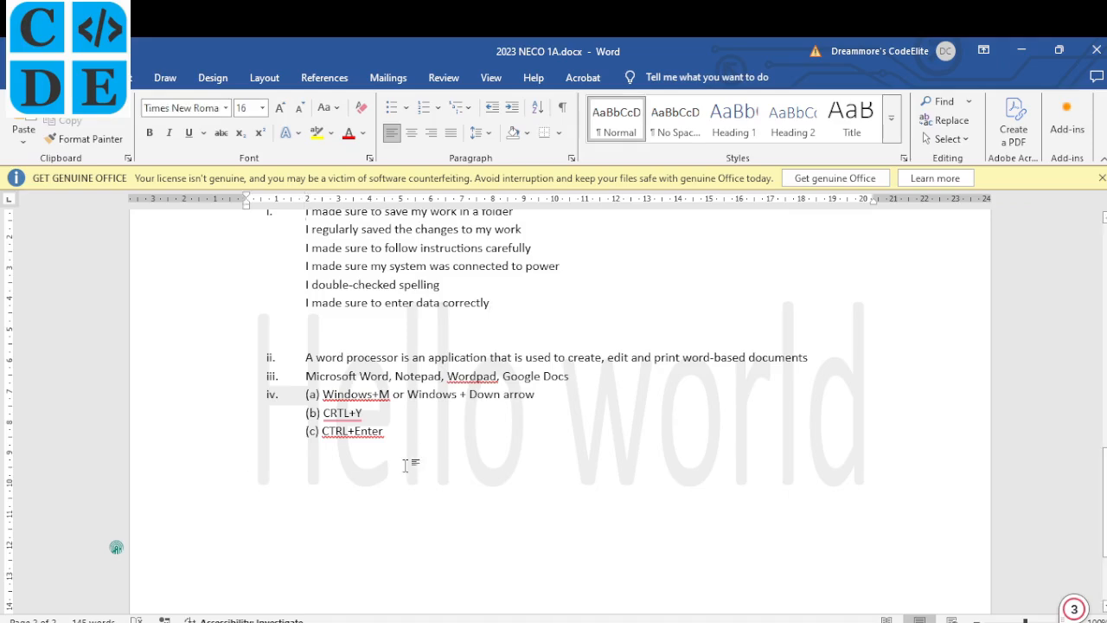
pyautogui.hotkey('ctrl', 'Return')
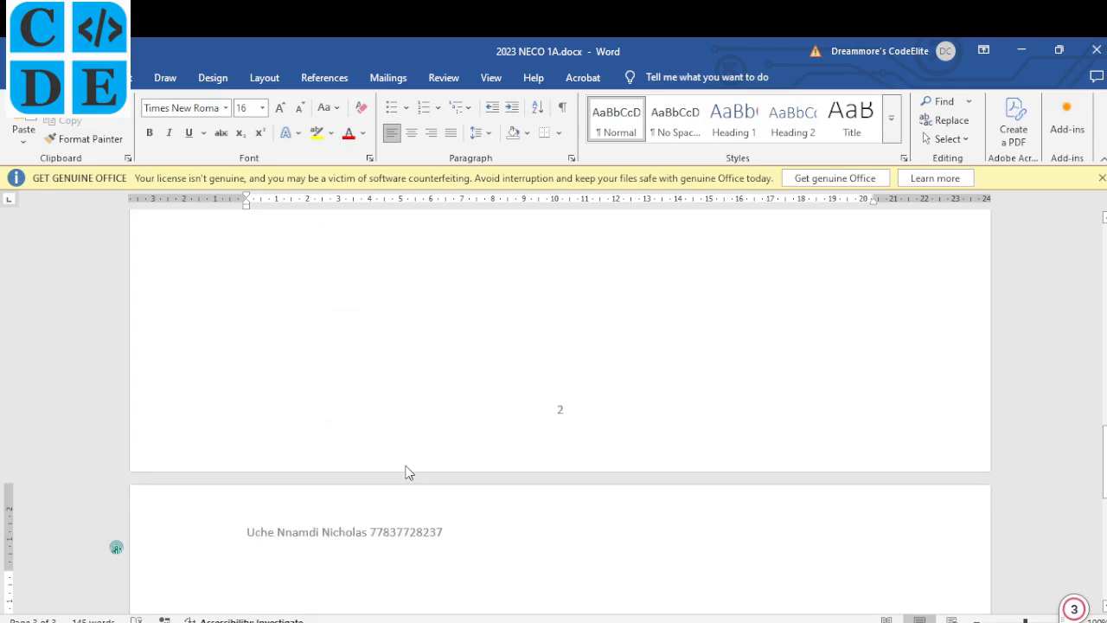
pyautogui.scroll(3, 408, 472)
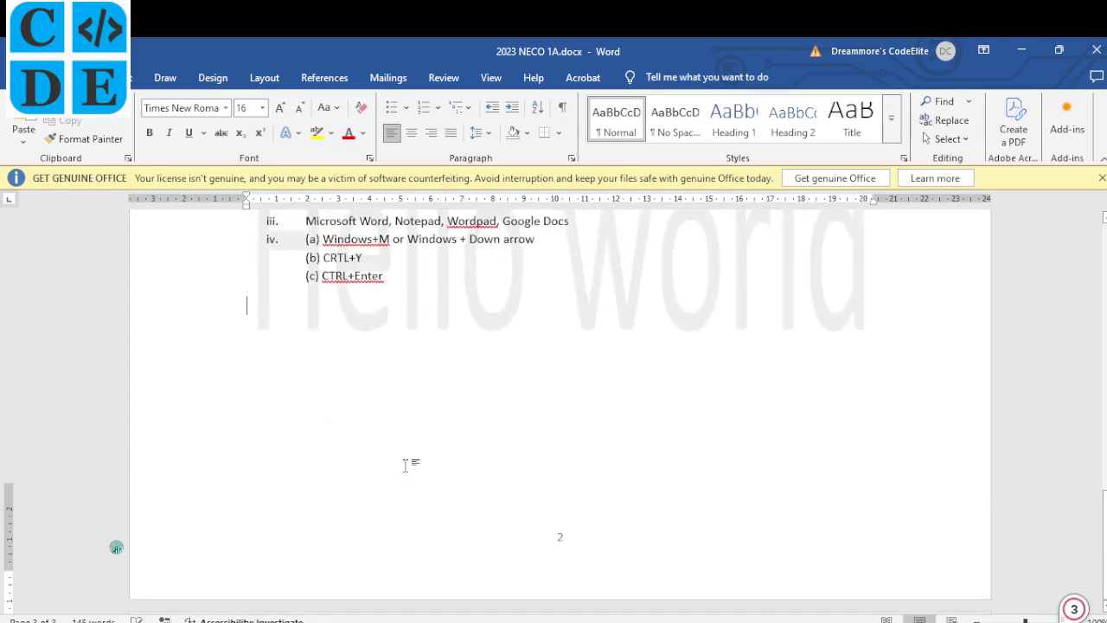
pyautogui.scroll(4, 412, 343)
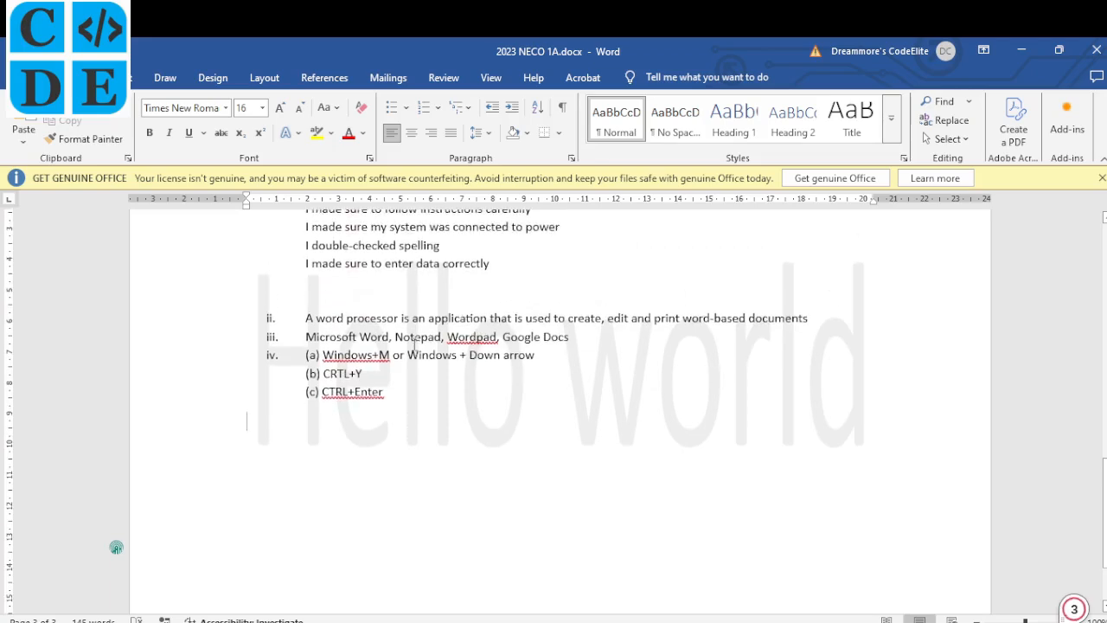
pyautogui.scroll(1, 414, 344)
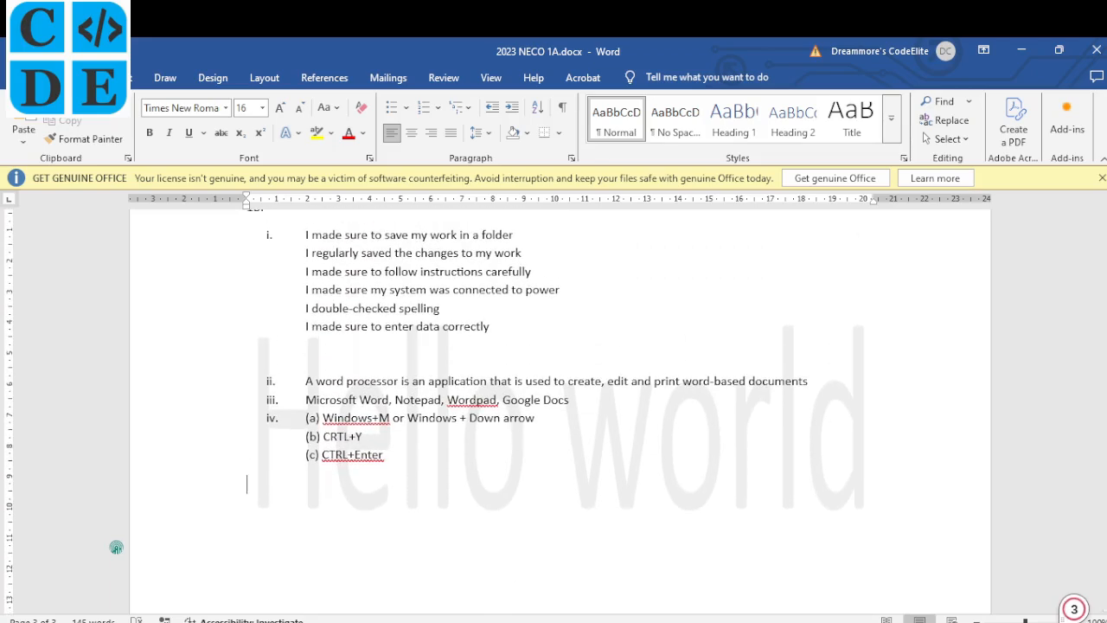
pyautogui.click(512, 621)
pyautogui.scroll(-2, 514, 419)
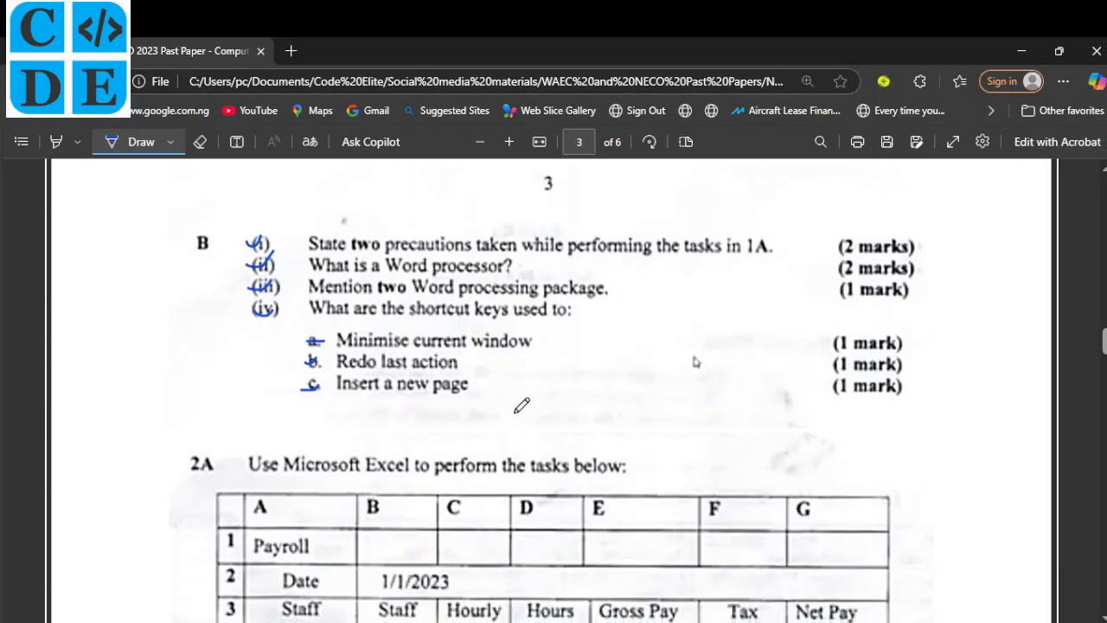